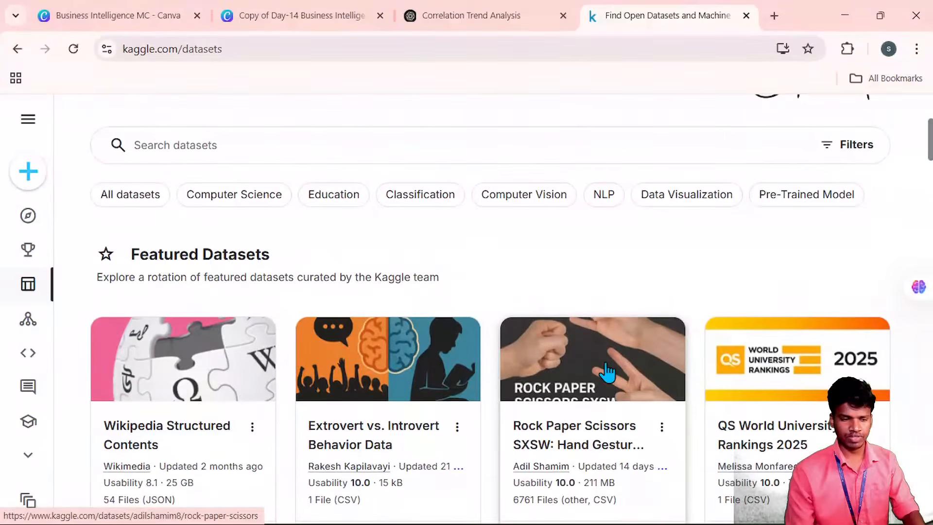
# Browse Kaggle's dataset categories, including the featured, trending, recently viewed, benchmark, movie and NLP collections.
pyautogui.scroll(-2, 607, 371)
pyautogui.scroll(2, 214, 348)
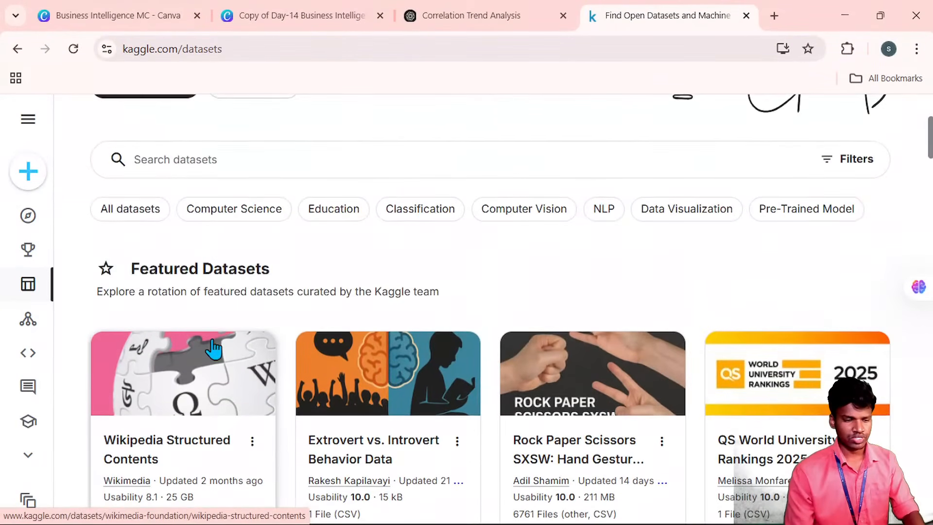
pyautogui.scroll(-1, 215, 348)
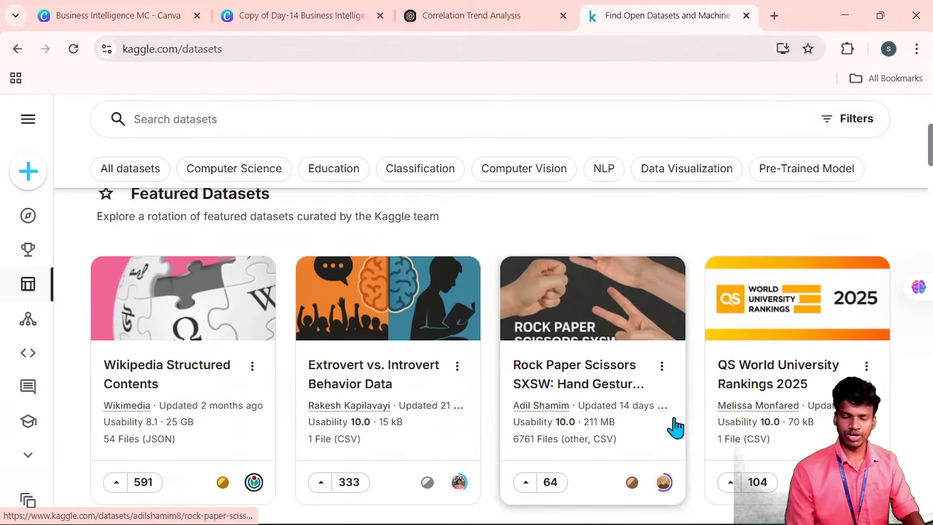
pyautogui.scroll(-1, 675, 428)
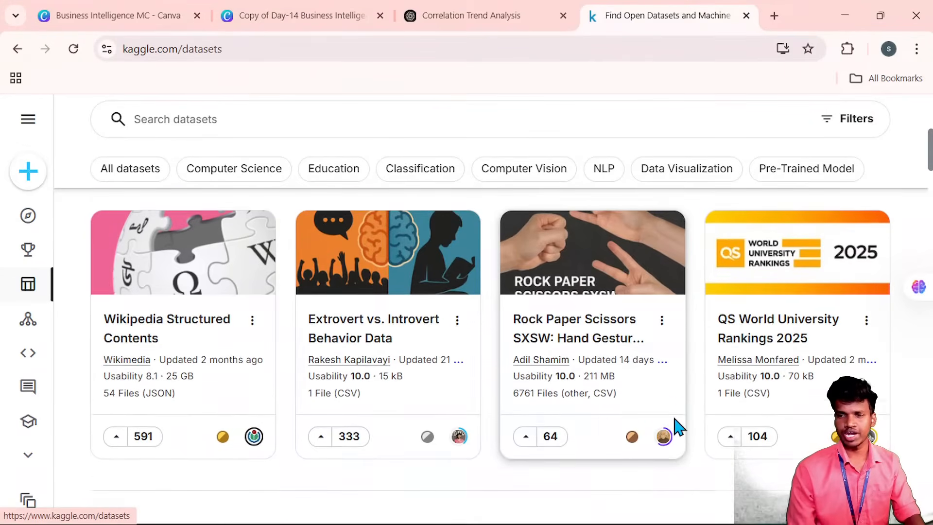
pyautogui.scroll(-3, 675, 428)
pyautogui.scroll(3, 675, 428)
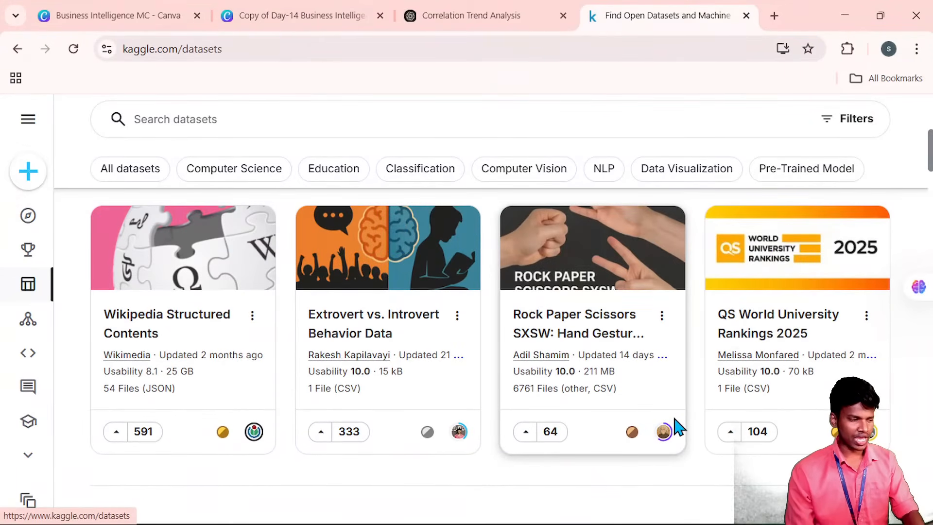
pyautogui.scroll(-5, 678, 427)
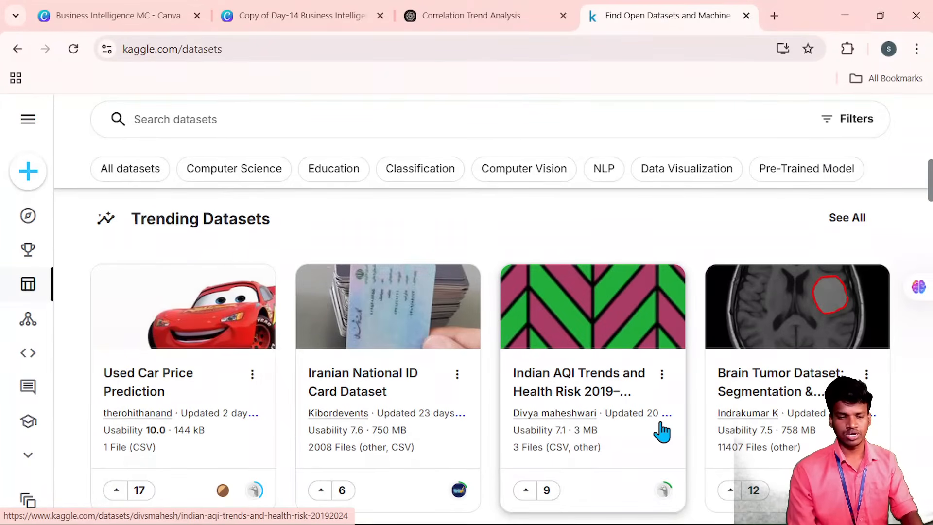
pyautogui.scroll(-8, 662, 432)
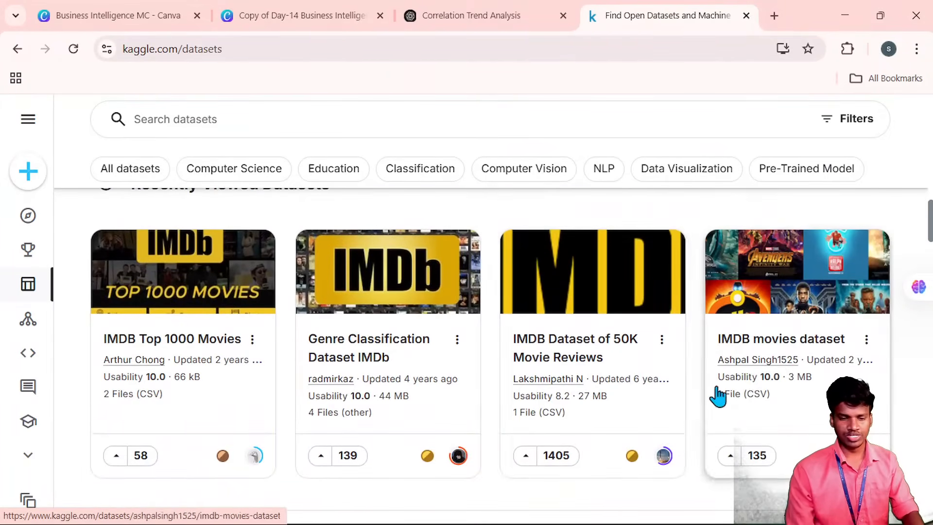
pyautogui.scroll(-6, 651, 390)
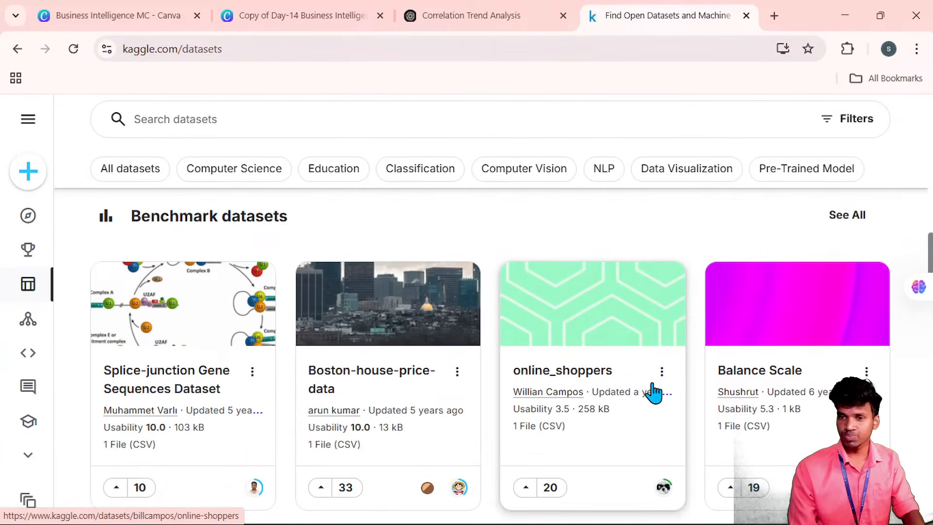
pyautogui.scroll(-6, 652, 390)
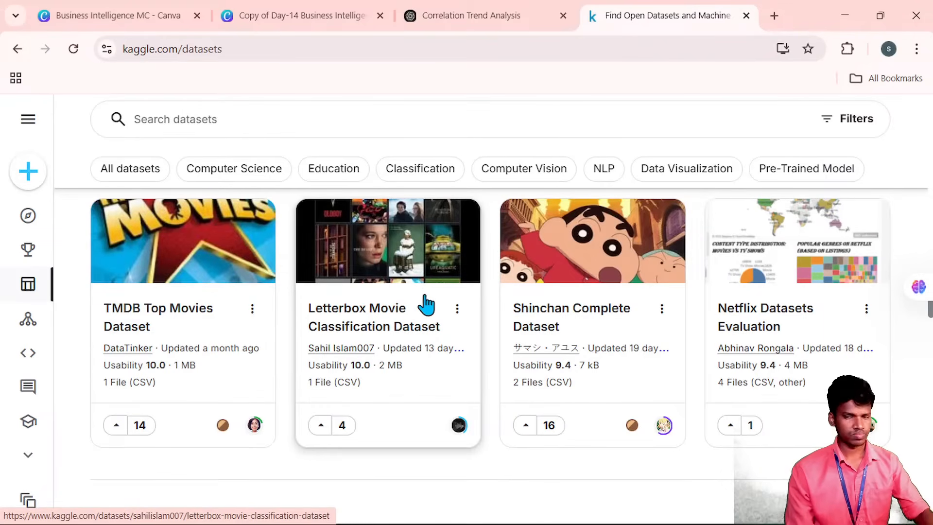
pyautogui.scroll(-5, 741, 387)
pyautogui.scroll(-10, 740, 387)
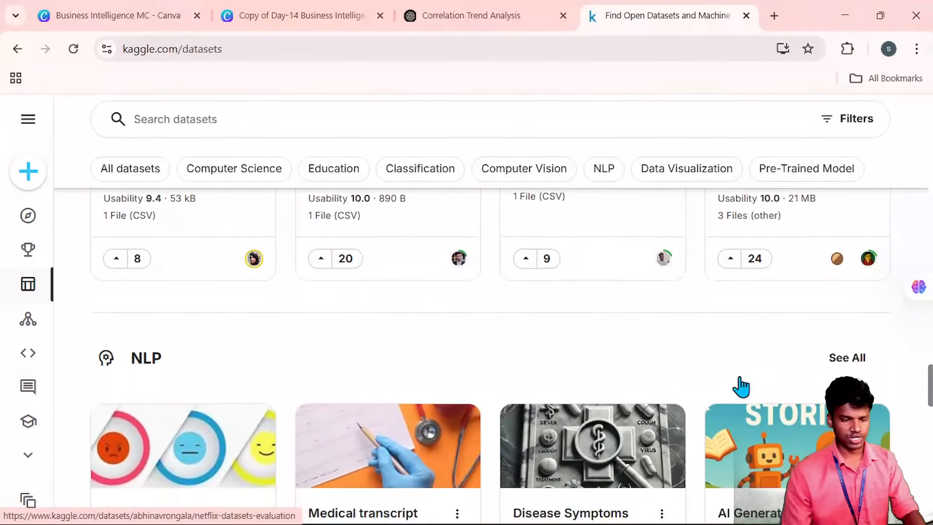
pyautogui.scroll(15, 740, 387)
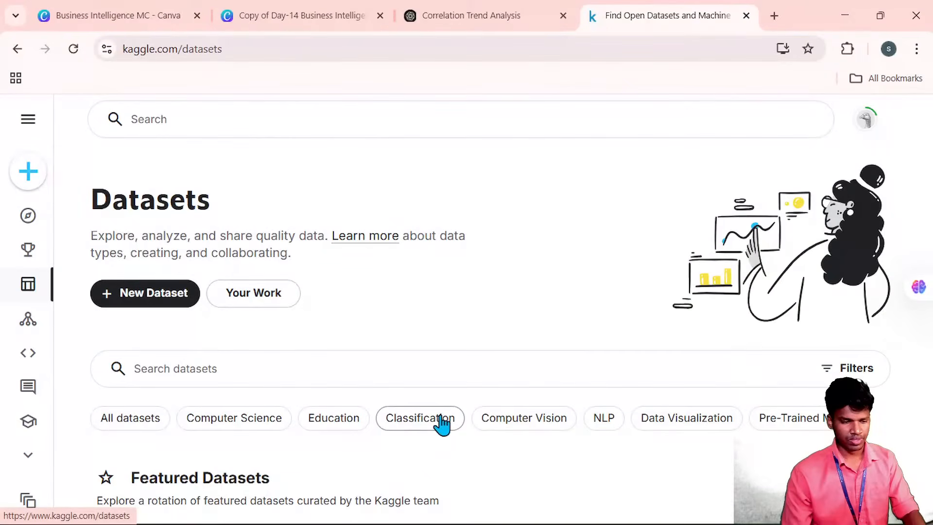
# Search the Kaggle datasets for "sales dataset".
pyautogui.click(413, 367)
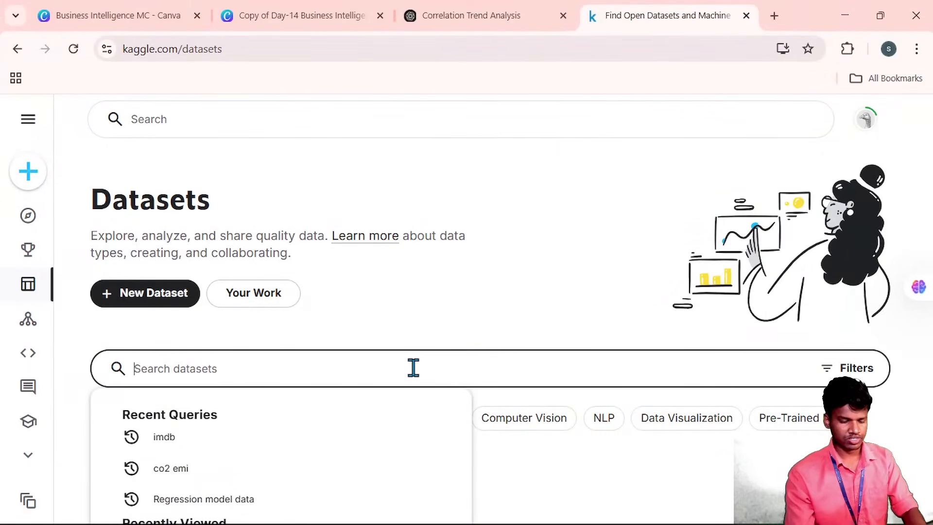
pyautogui.write('slae dat')
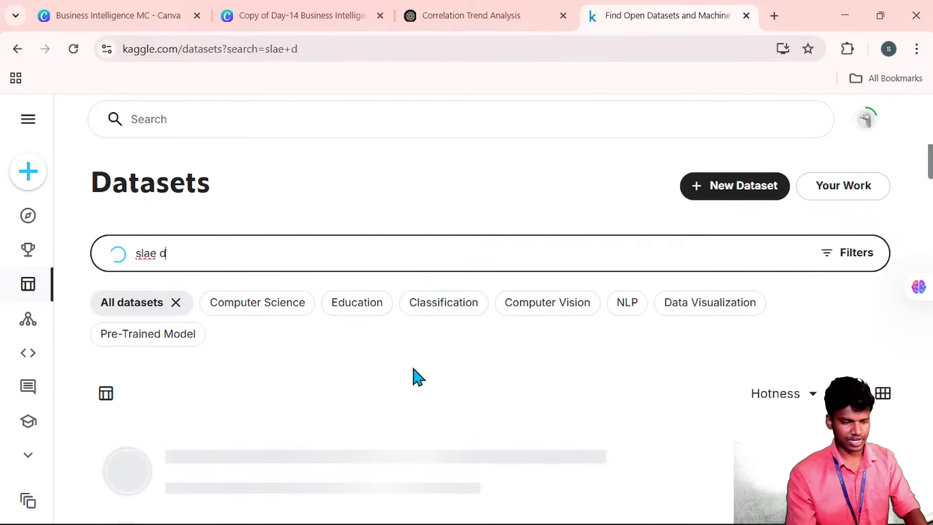
pyautogui.press('BackSpace')
pyautogui.press('BackSpace')
pyautogui.press('BackSpace')
pyautogui.press('BackSpace')
pyautogui.press('BackSpace')
pyautogui.press('BackSpace')
pyautogui.write('a')
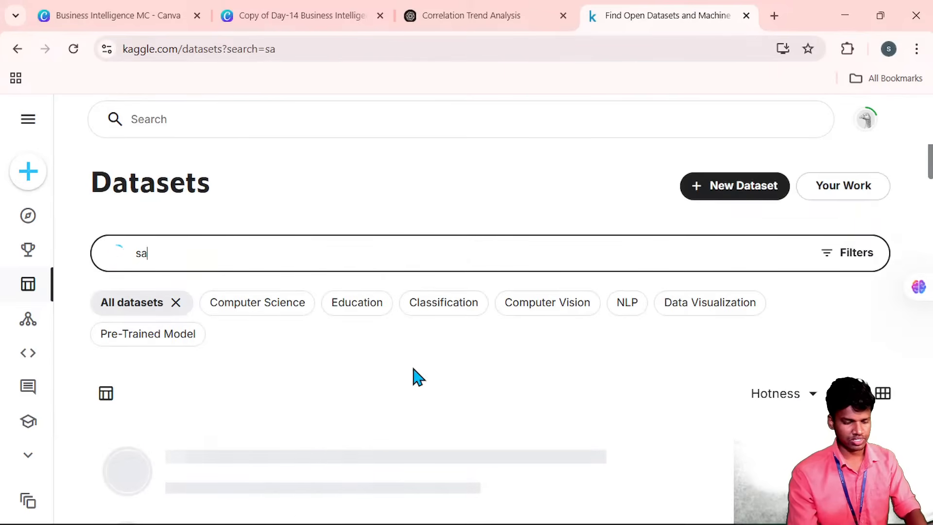
pyautogui.write('les dataset')
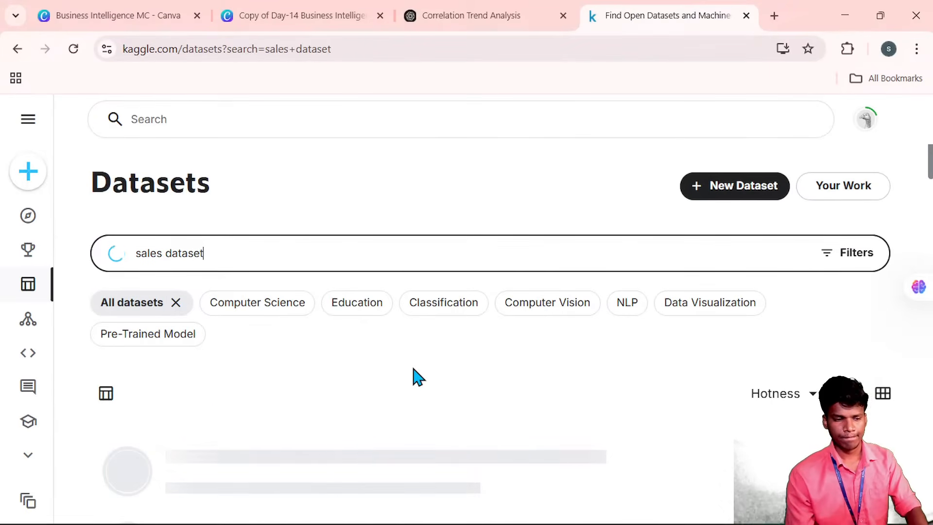
# Look through the sales dataset results, comparing their titles, file types, sizes and usability ratings.
pyautogui.scroll(-5, 416, 378)
pyautogui.scroll(2, 396, 309)
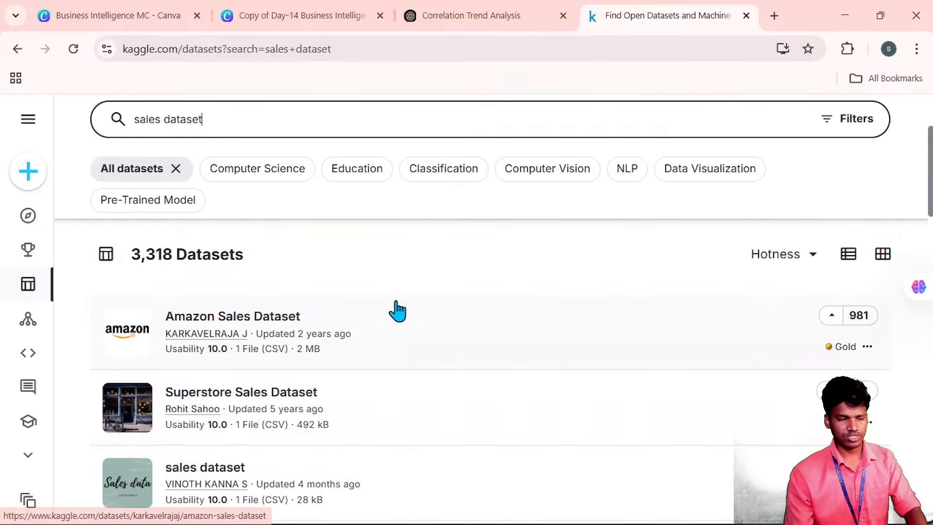
pyautogui.scroll(-2, 397, 310)
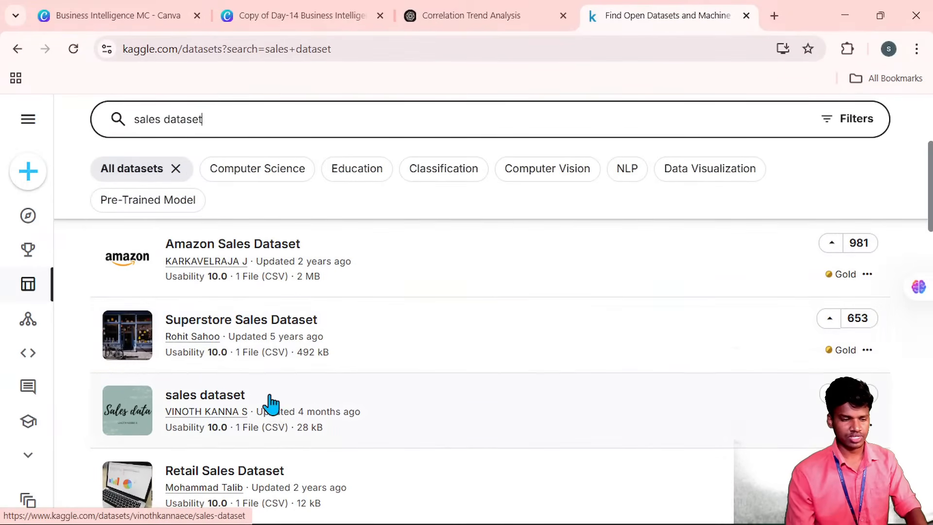
pyautogui.scroll(-2, 271, 403)
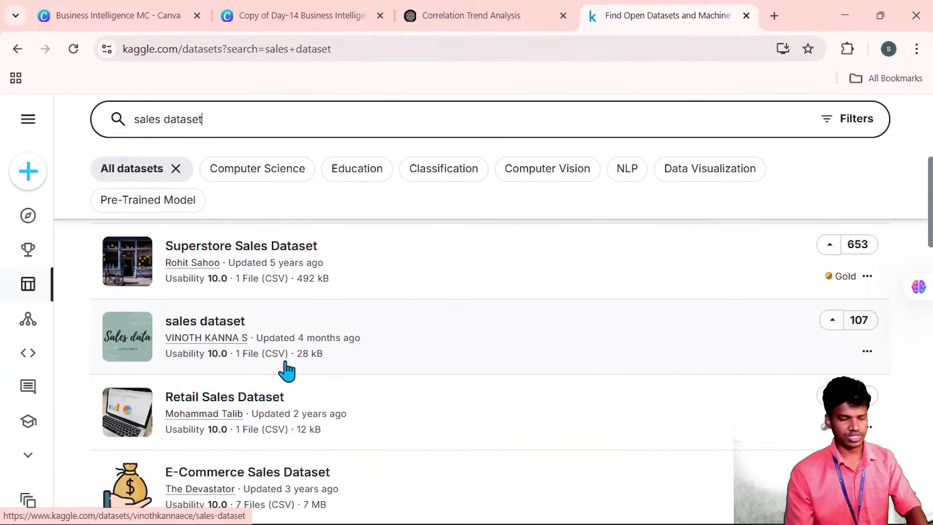
pyautogui.scroll(-2, 286, 369)
pyautogui.scroll(-2, 403, 433)
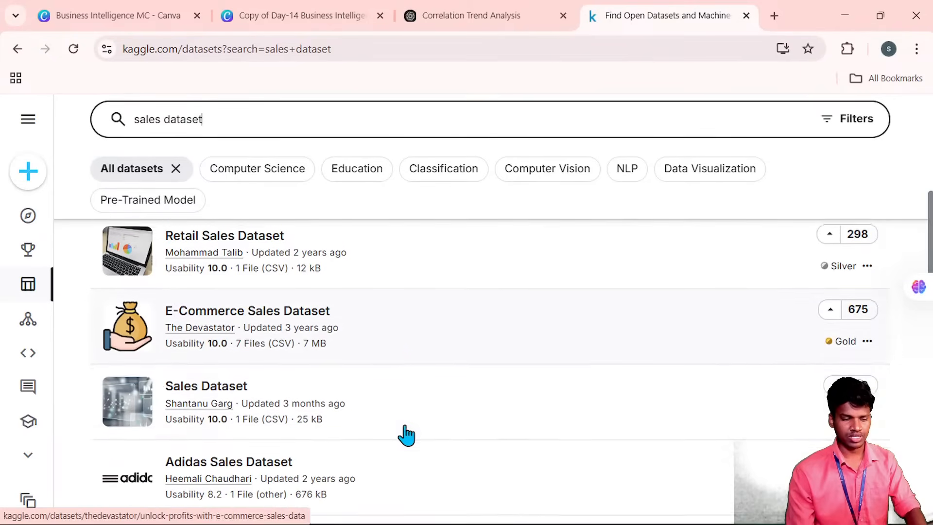
pyautogui.scroll(-2, 405, 434)
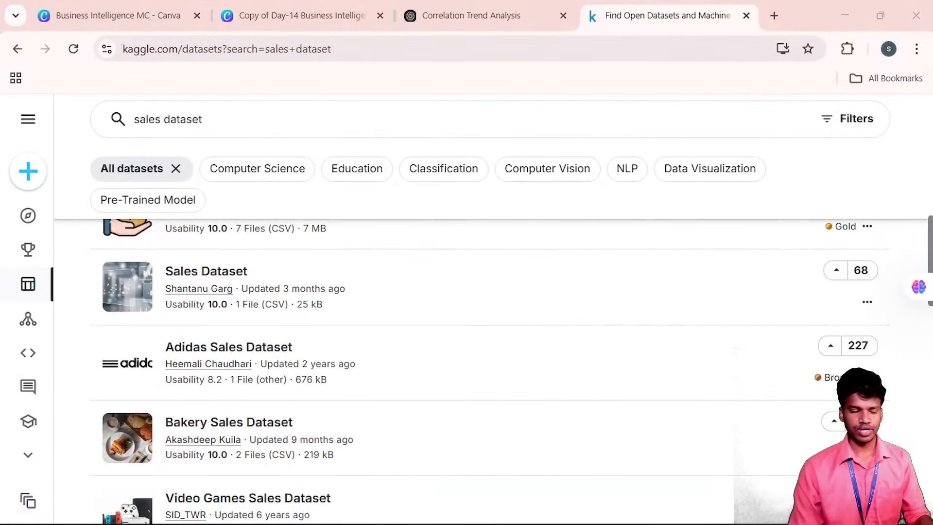
pyautogui.scroll(1, 386, 392)
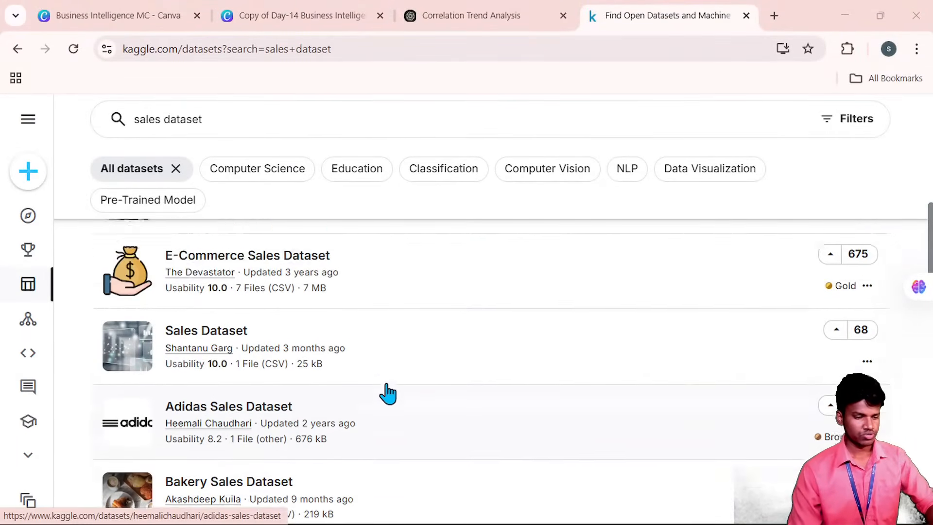
pyautogui.scroll(-5, 388, 393)
pyautogui.scroll(-7, 388, 394)
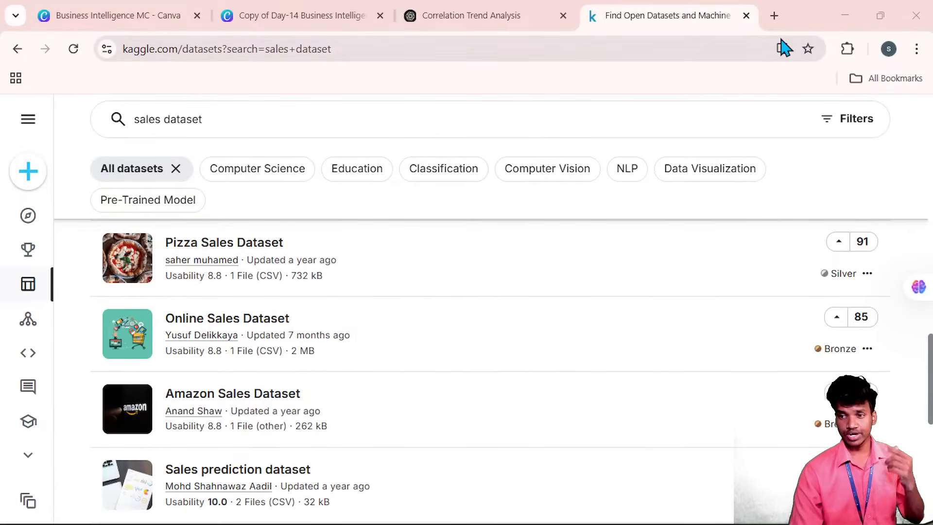
# Open a new browser tab and switch to the Microsoft Store app.
pyautogui.click(774, 18)
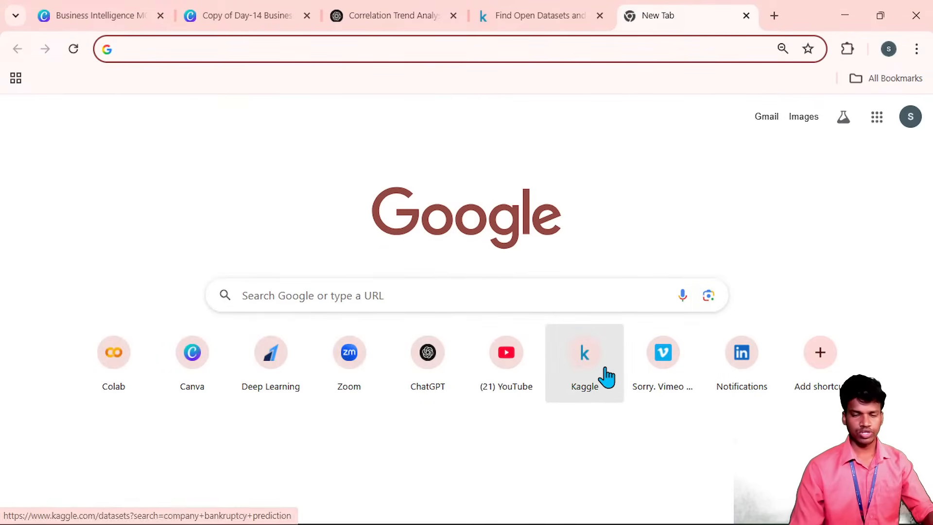
pyautogui.moveTo(500, 516)
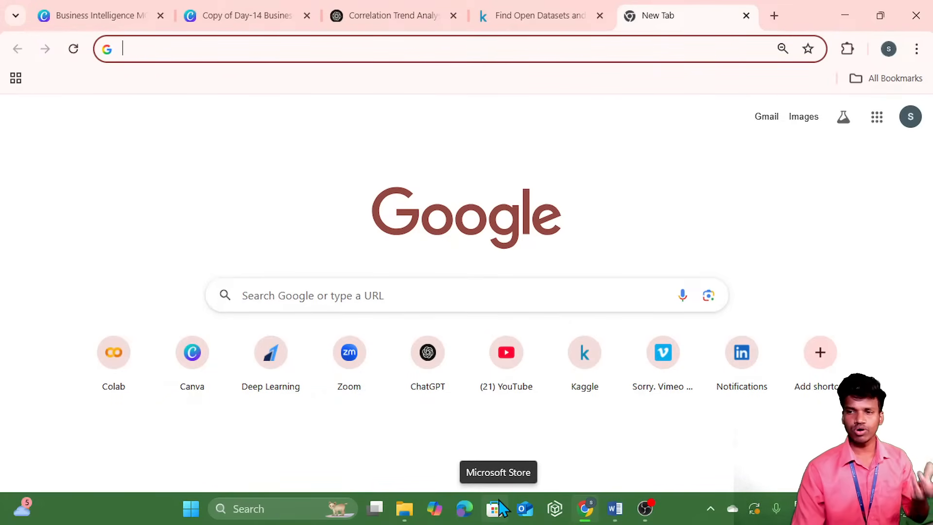
pyautogui.click(501, 508)
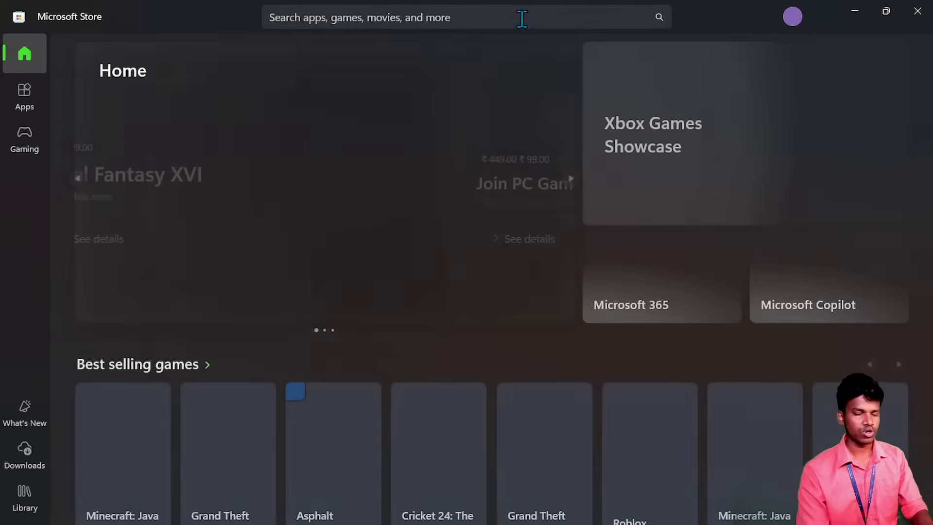
# Find the Power BI Desktop page by searching the store for "power bi", review its description, and return to the browser.
pyautogui.click(522, 19)
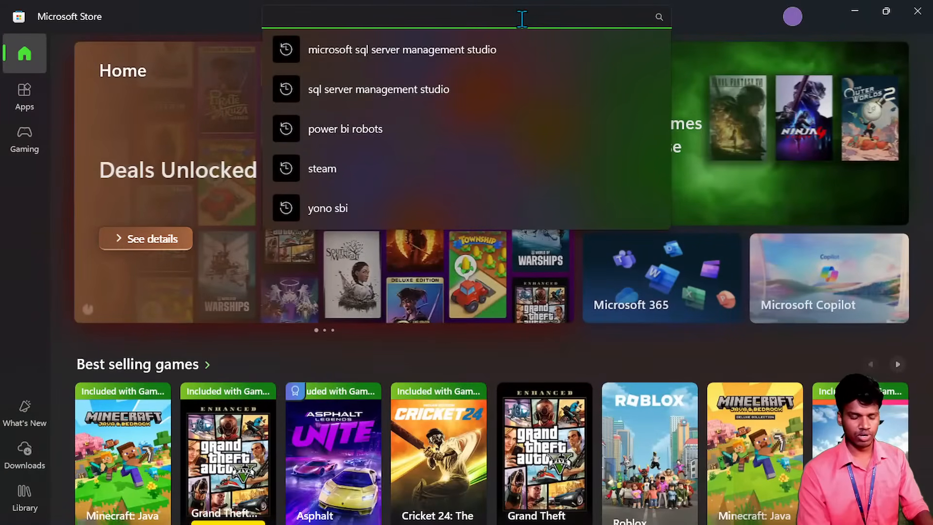
pyautogui.write('power bi')
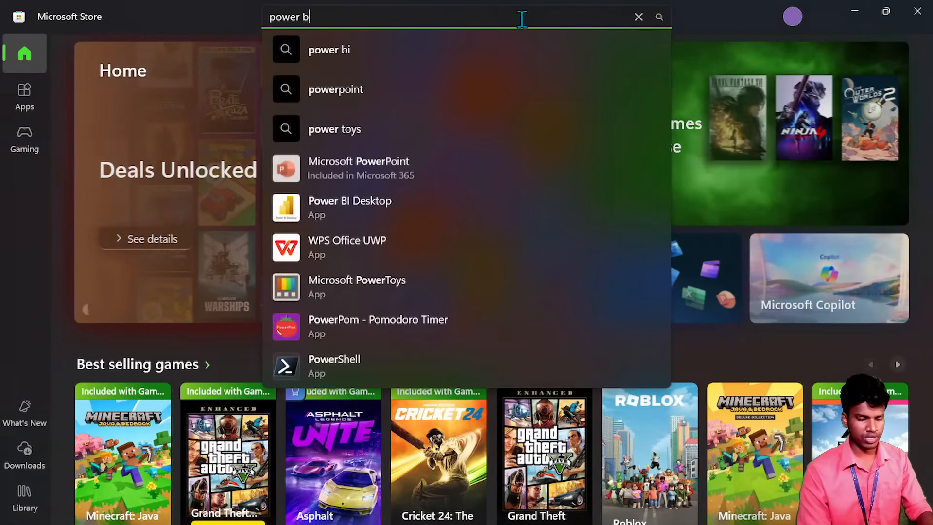
pyautogui.press('Down')
pyautogui.press('Down')
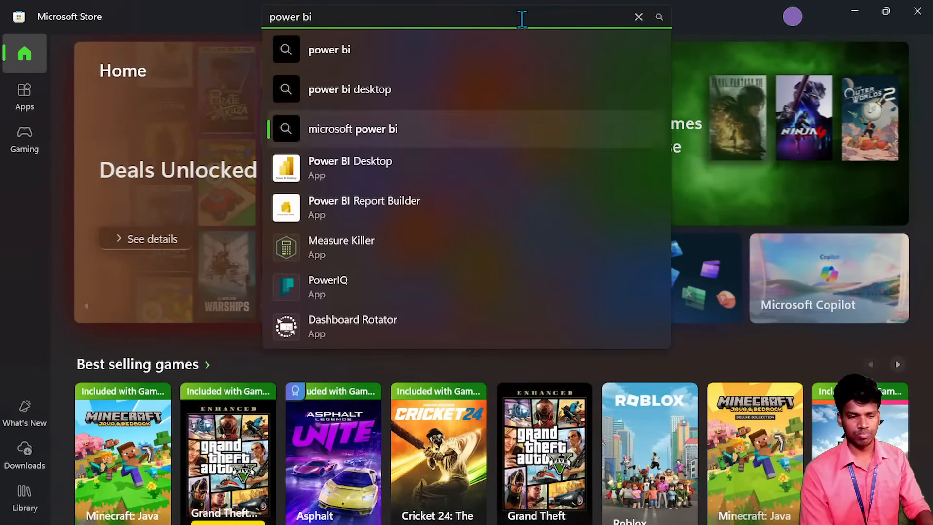
pyautogui.press('Down')
pyautogui.press('Escape')
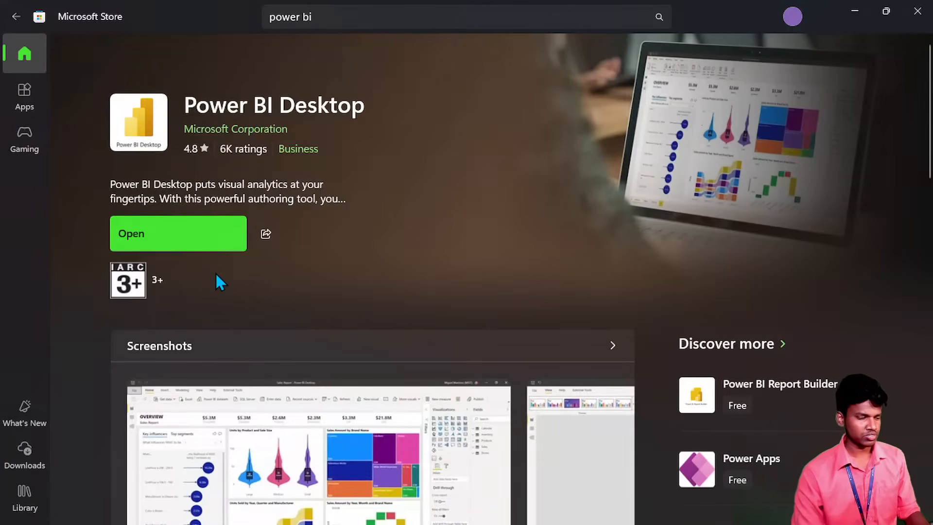
pyautogui.scroll(-10, 304, 319)
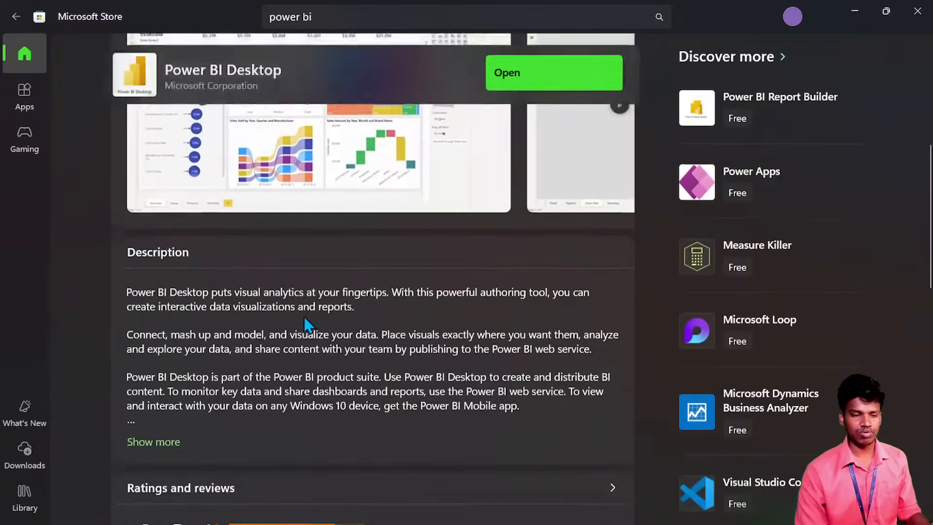
pyautogui.scroll(10, 305, 319)
pyautogui.scroll(-1, 306, 324)
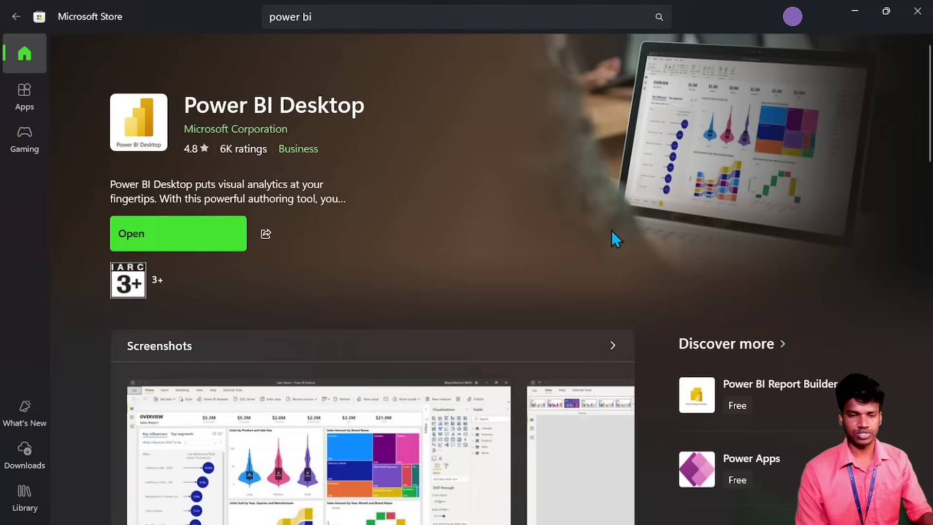
pyautogui.click(863, 14)
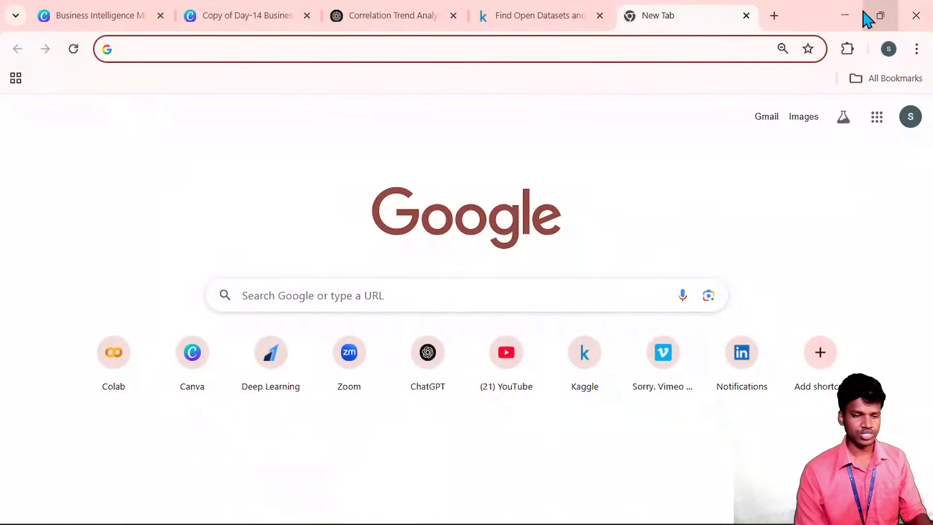
pyautogui.write('mic')
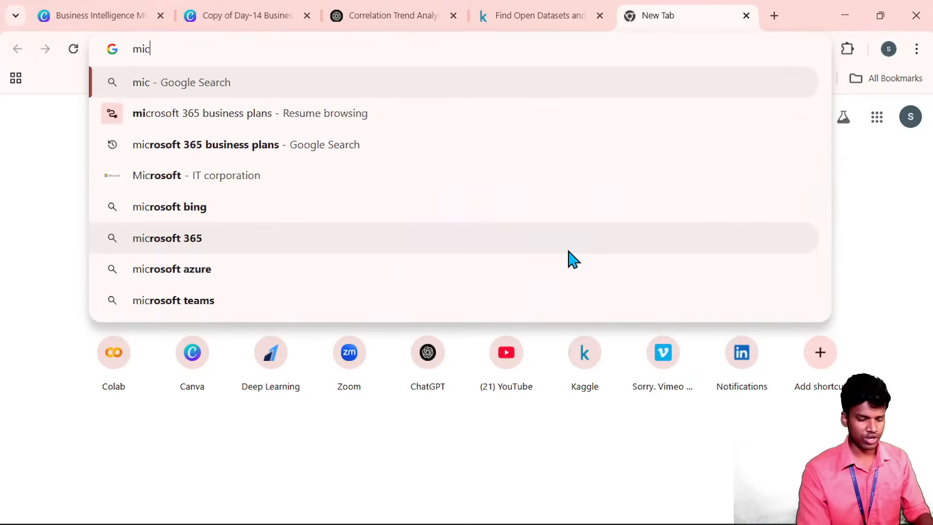
pyautogui.press('BackSpace')
pyautogui.write('c')
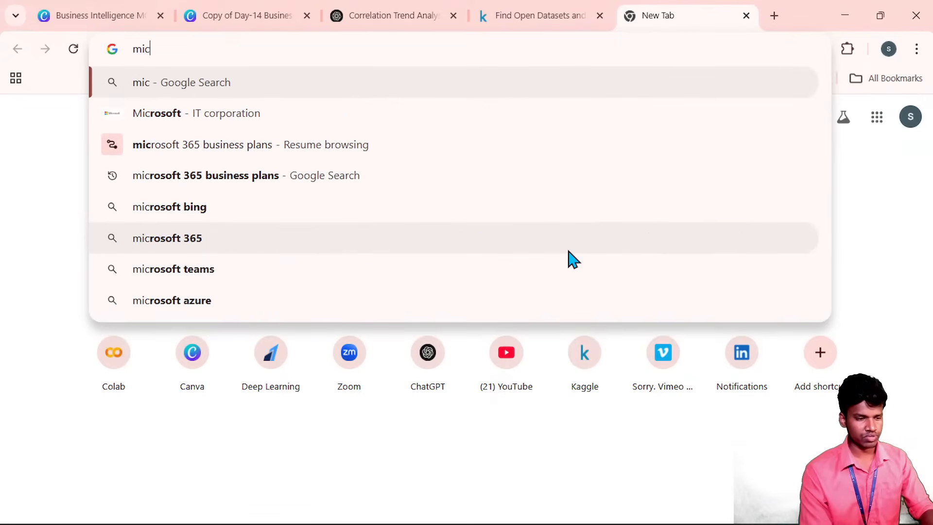
pyautogui.press('BackSpace')
pyautogui.press('BackSpace')
pyautogui.press('BackSpace')
# Search the web for "power bi desktop download".
pyautogui.write('powe')
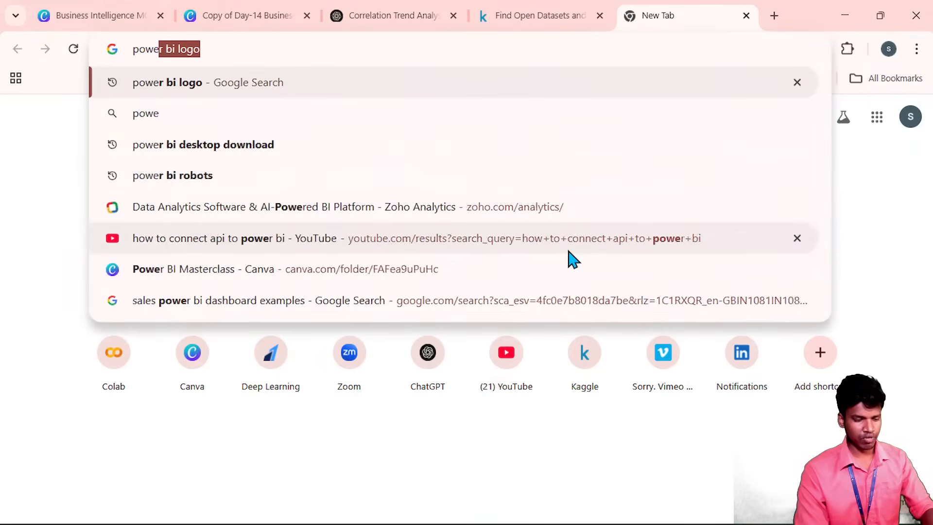
pyautogui.write('r bi des')
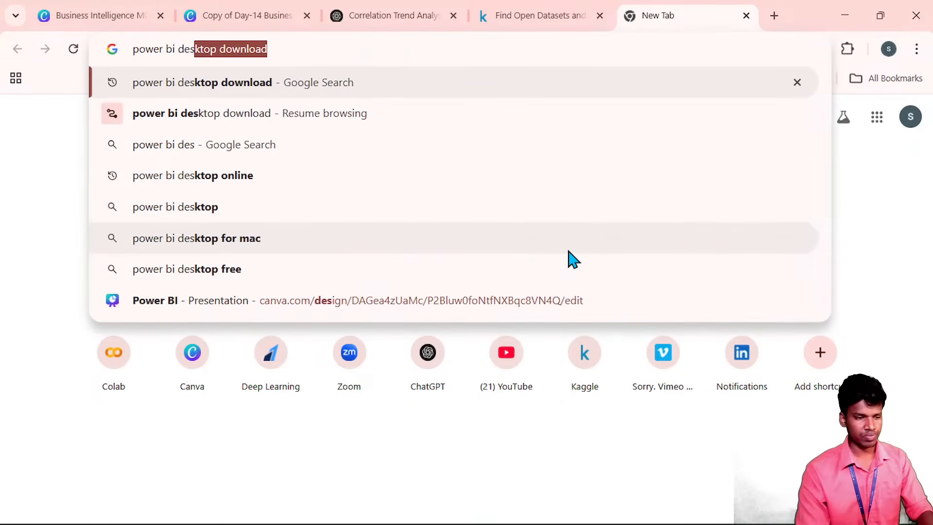
pyautogui.press('Right')
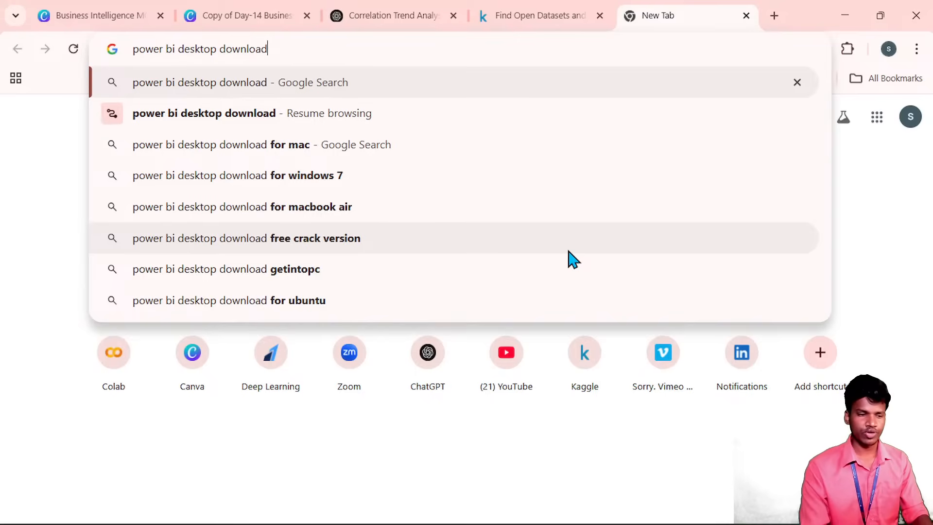
pyautogui.press('Return')
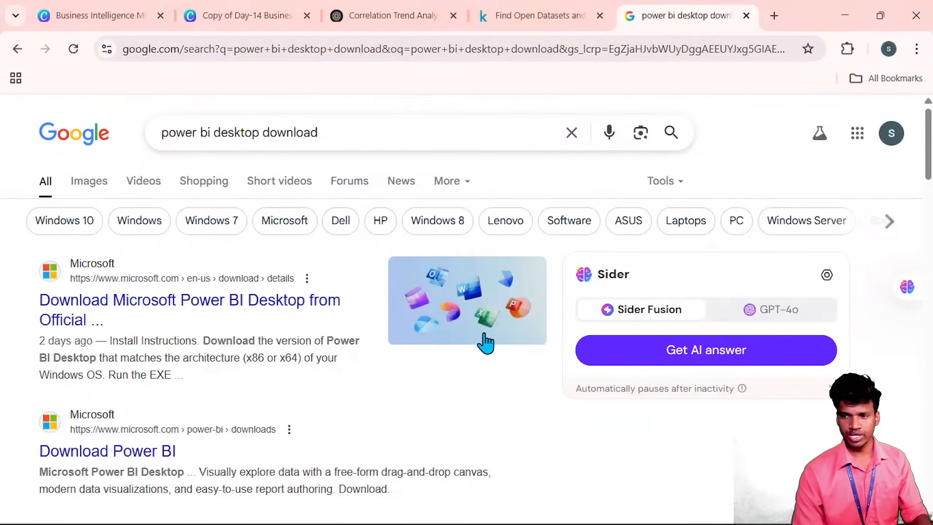
pyautogui.moveTo(923, 524)
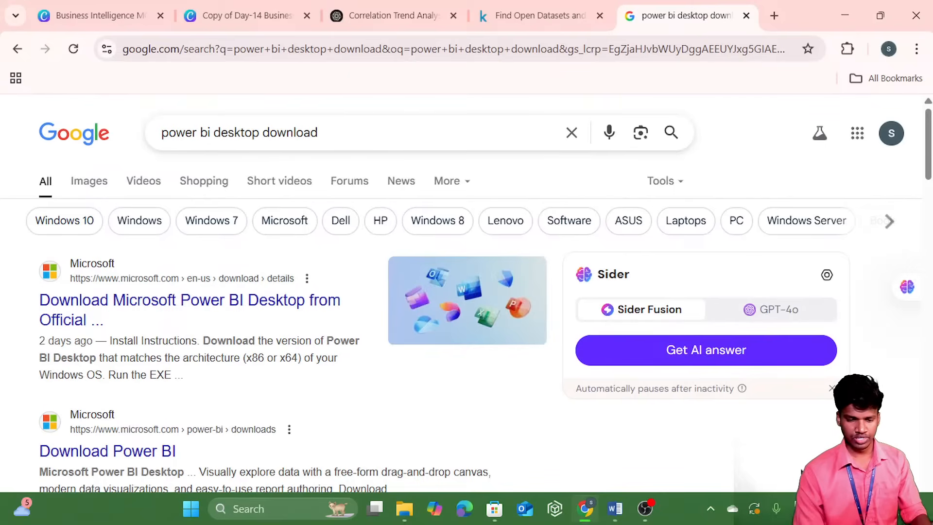
pyautogui.click(840, 509)
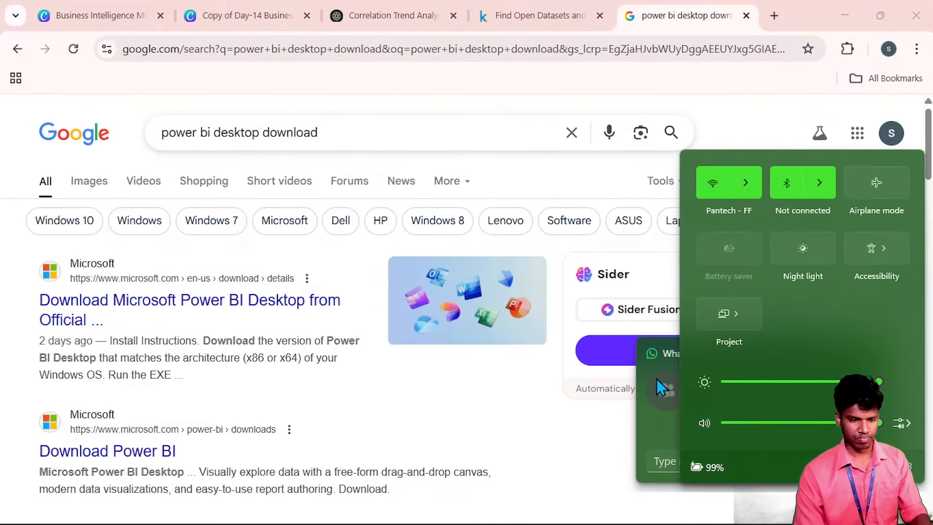
pyautogui.click(605, 410)
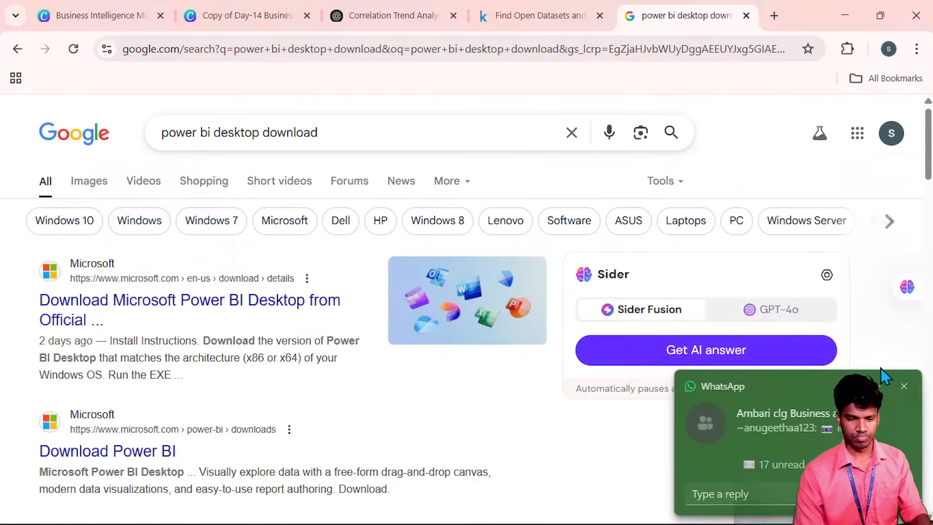
pyautogui.click(903, 387)
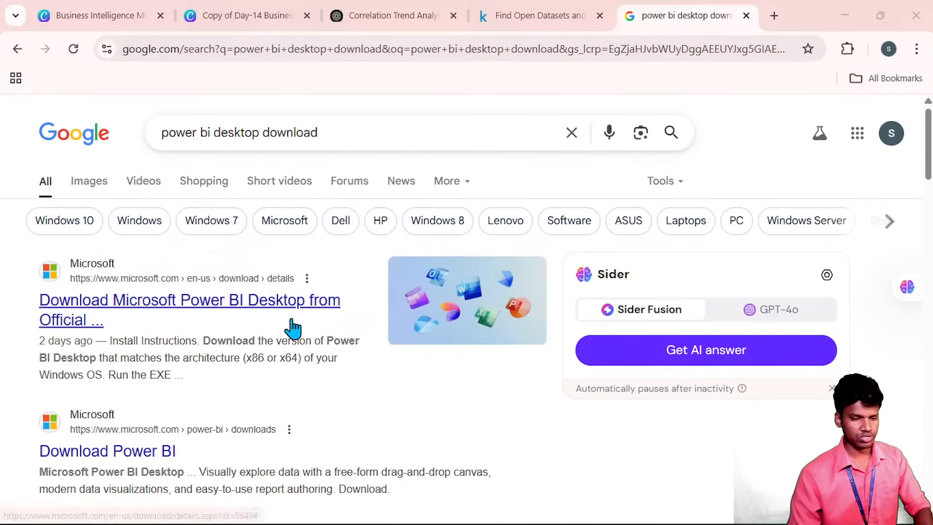
# Look through the Power BI Desktop download results and open Softonic's "Power BI Desktop - Download" page.
pyautogui.scroll(-1, 293, 328)
pyautogui.scroll(1, 305, 327)
pyautogui.scroll(-1, 305, 327)
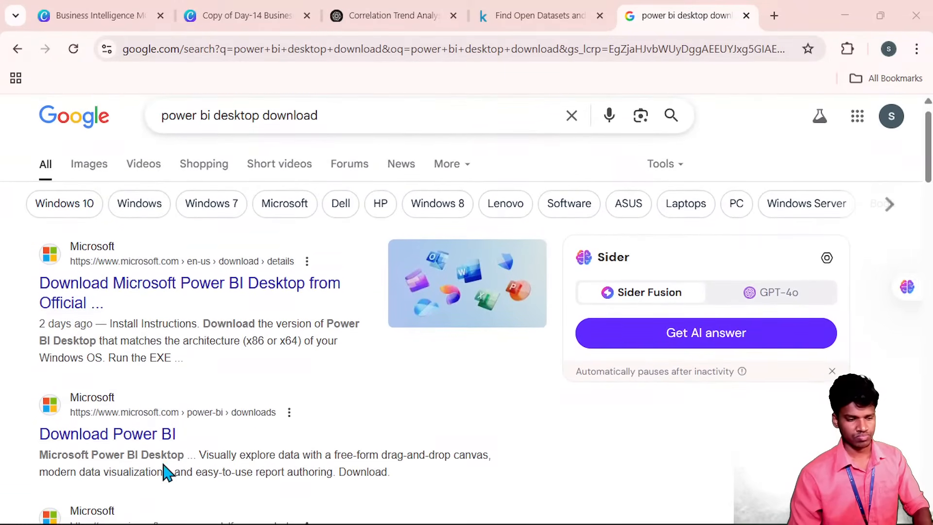
pyautogui.scroll(-2, 167, 471)
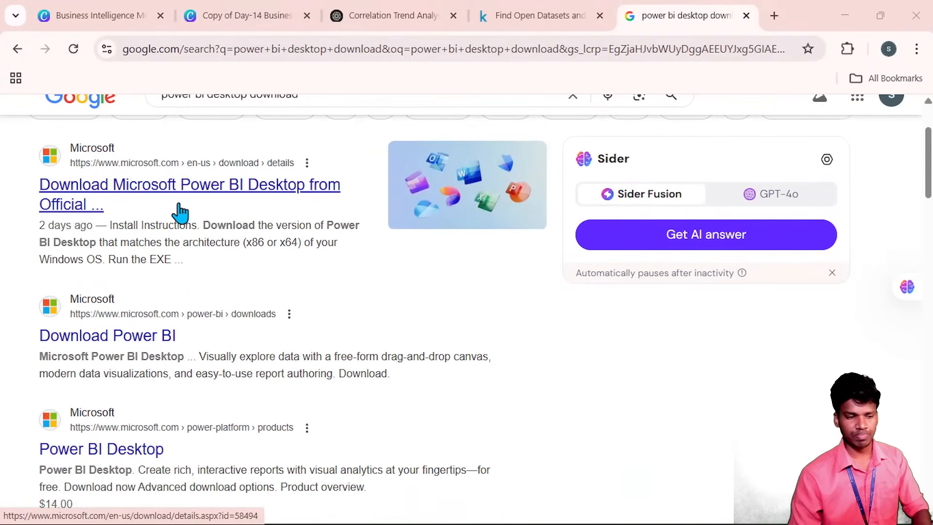
pyautogui.scroll(-4, 209, 248)
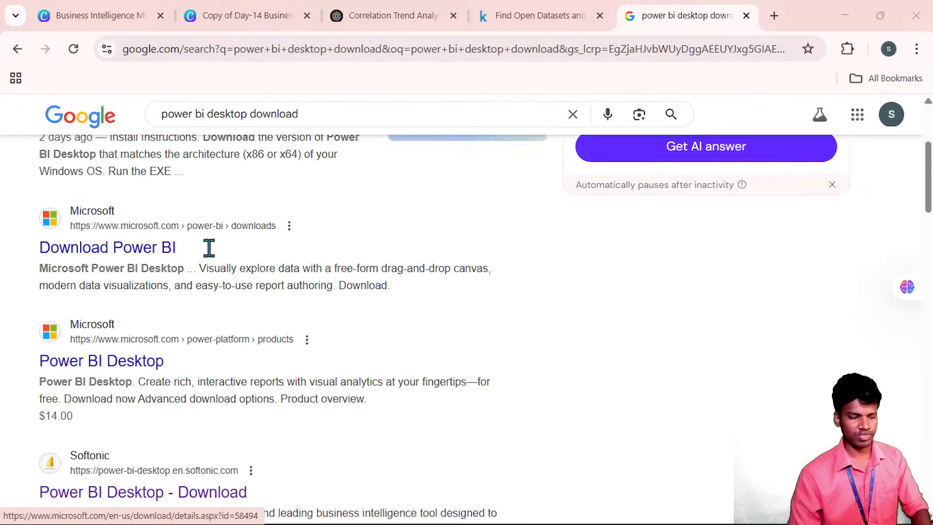
pyautogui.scroll(3, 215, 258)
pyautogui.scroll(-5, 214, 257)
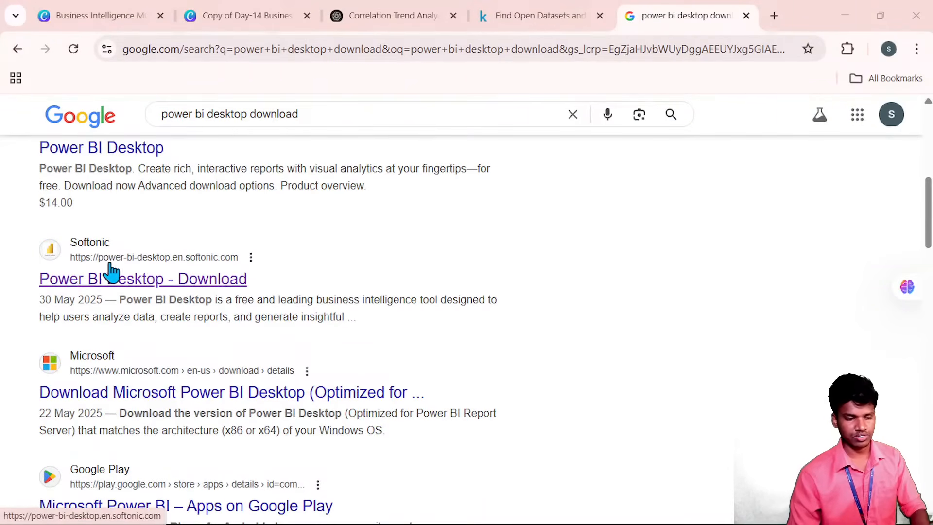
pyautogui.click(155, 282)
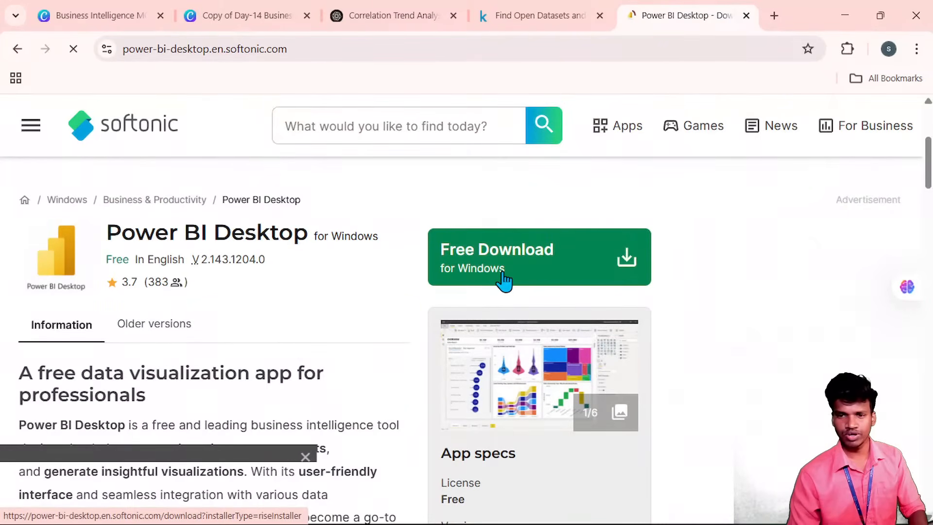
# Review the Power BI Desktop description and app specs on Softonic, dismiss the overlay ad, and close the page.
pyautogui.scroll(-3, 397, 317)
pyautogui.scroll(-8, 412, 302)
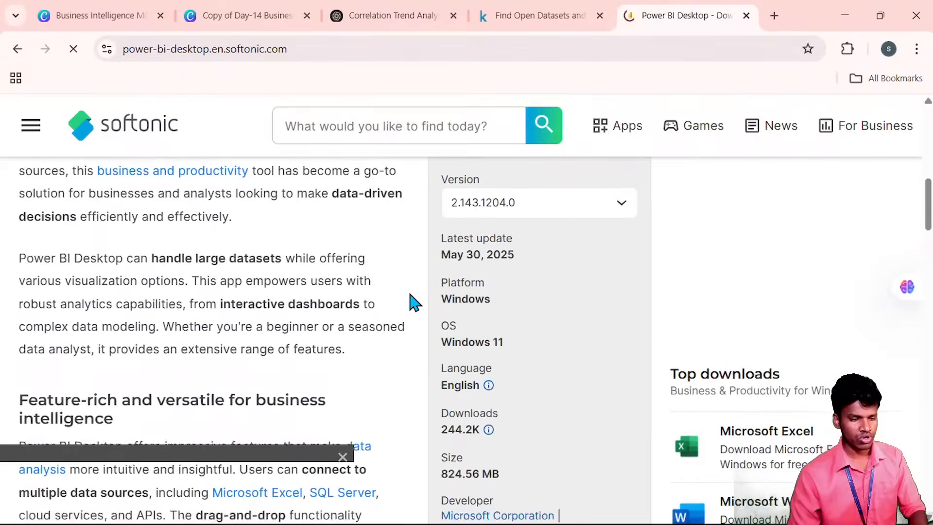
pyautogui.scroll(-9, 412, 303)
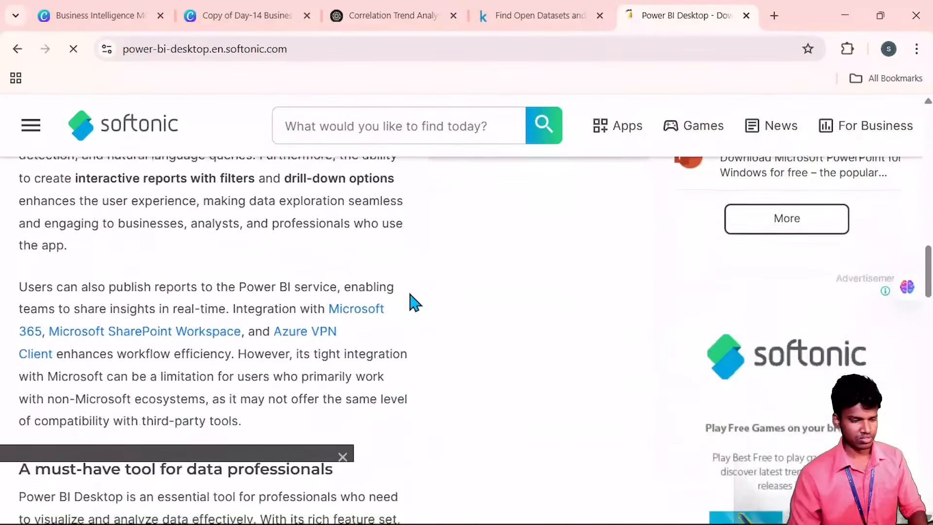
pyautogui.scroll(20, 412, 303)
pyautogui.scroll(3, 410, 295)
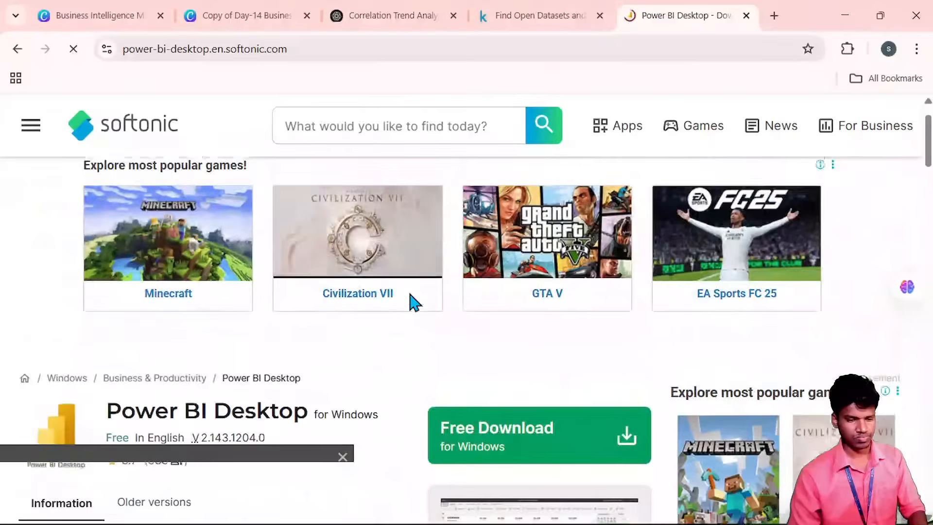
pyautogui.scroll(-4, 411, 295)
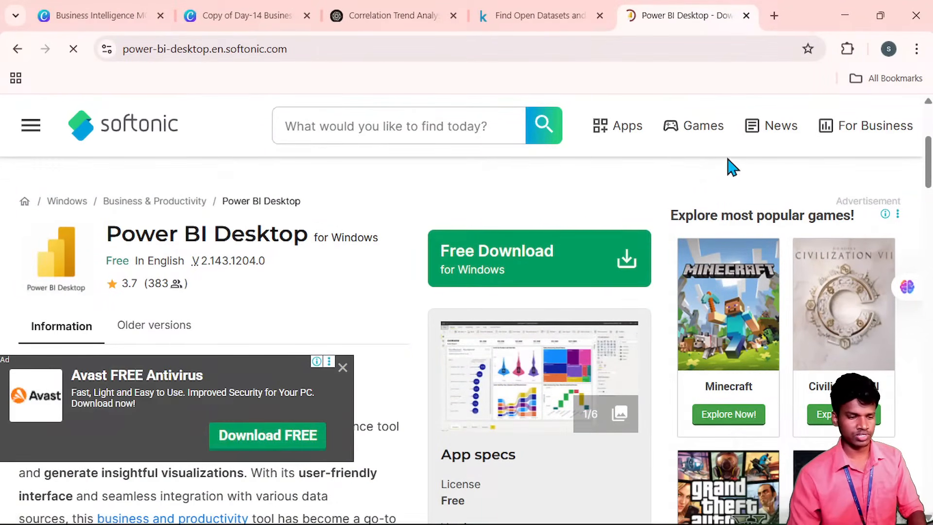
pyautogui.click(342, 368)
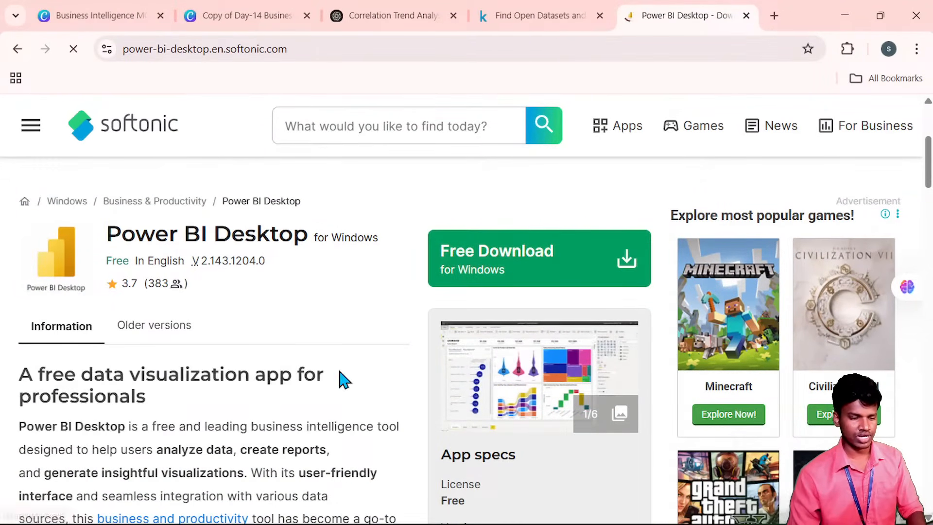
pyautogui.click(746, 17)
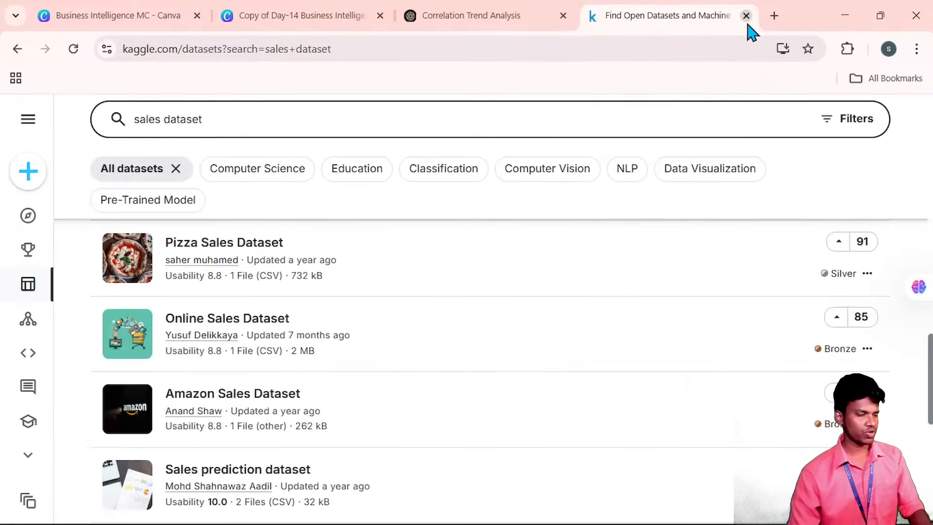
# Launch Power BI Desktop through a Windows search for "power" and dismiss the FabCon Vienna banner on its home screen.
pyautogui.click(845, 17)
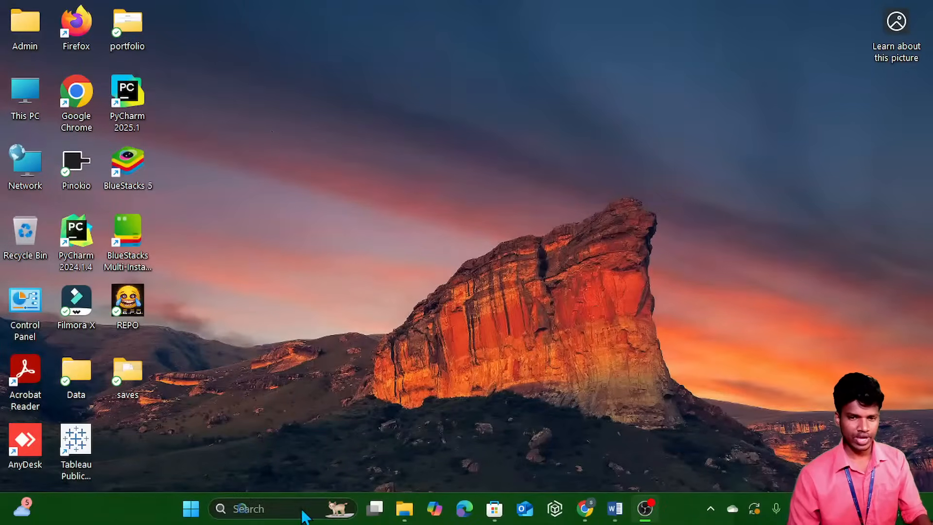
pyautogui.click(282, 508)
pyautogui.write('pow')
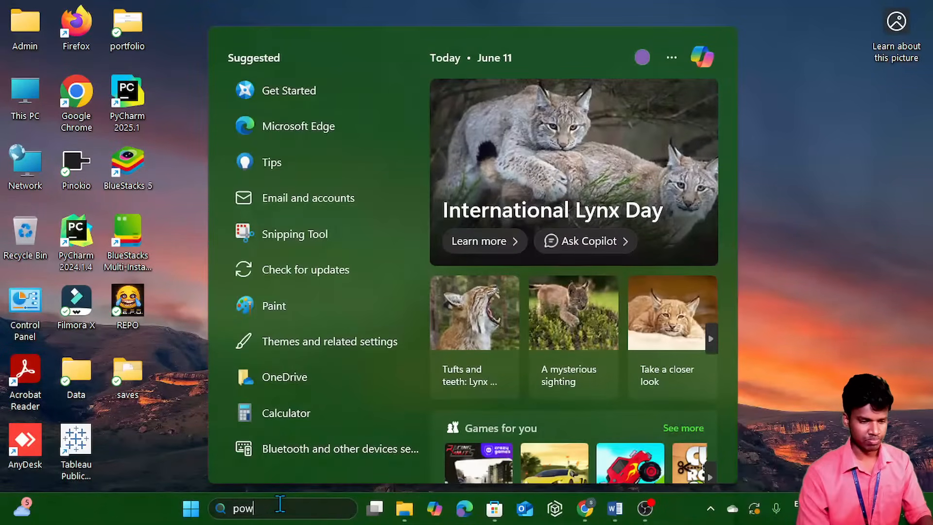
pyautogui.write('er')
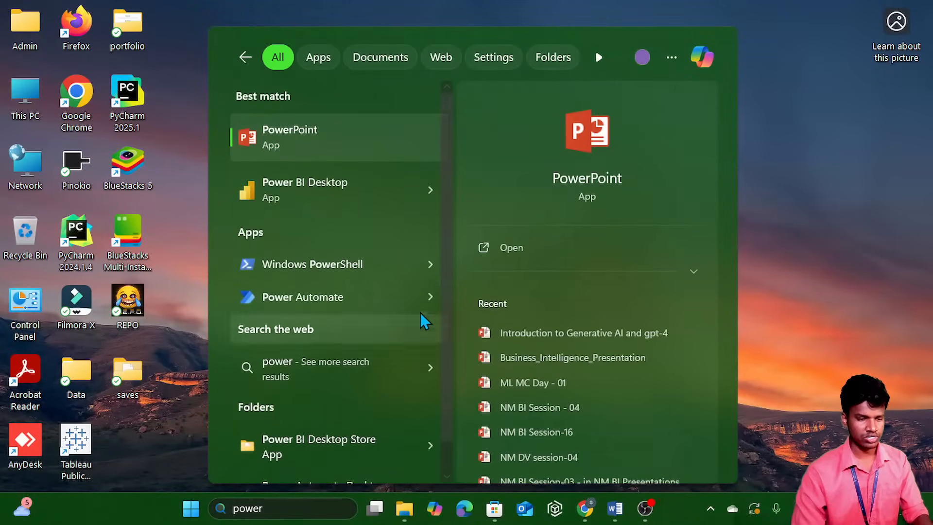
pyautogui.click(366, 191)
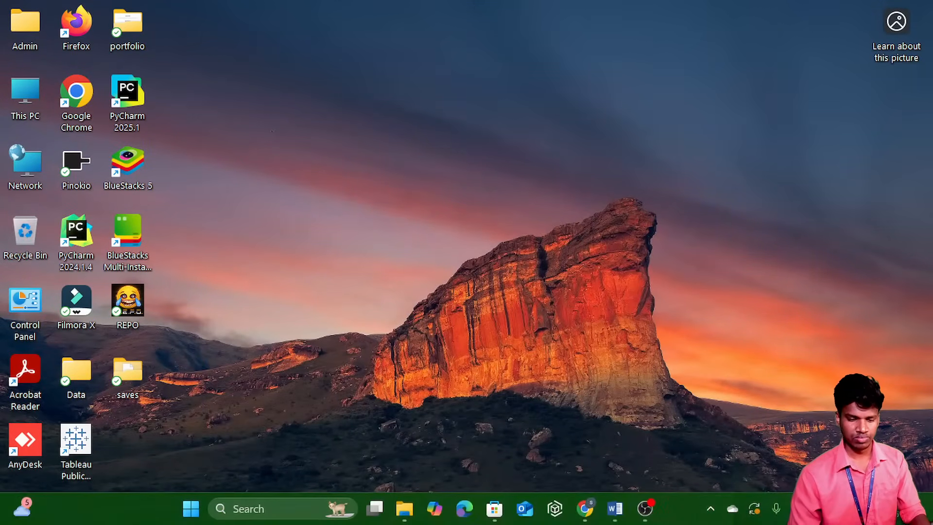
pyautogui.click(821, 509)
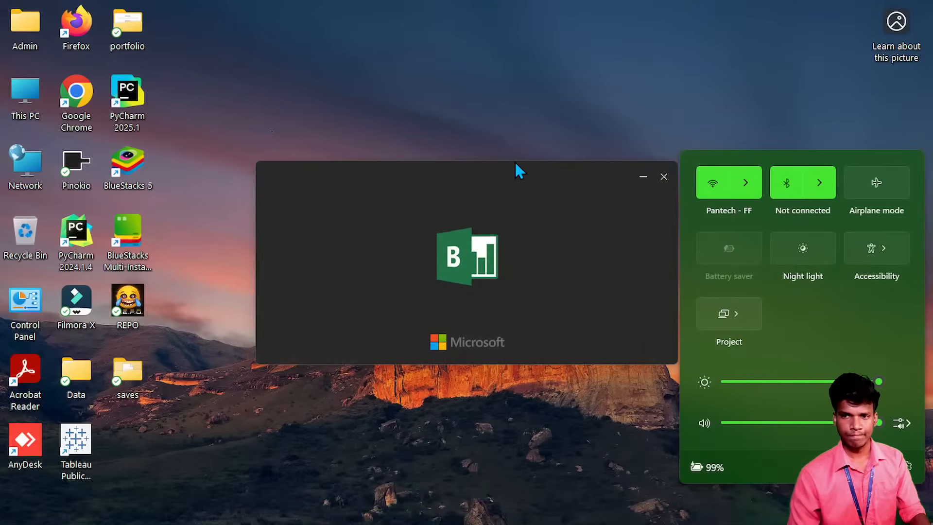
pyautogui.click(514, 131)
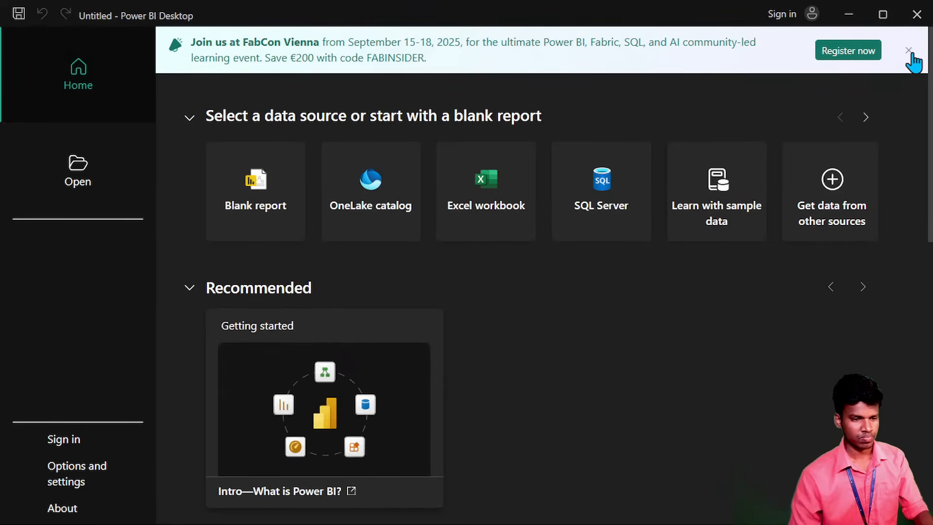
pyautogui.click(911, 53)
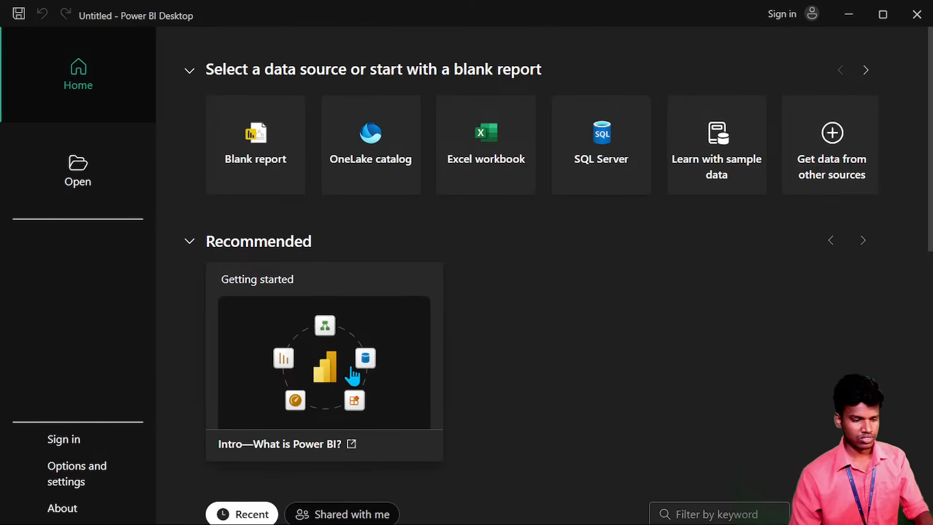
# Open the recommended "Intro—What is Power BI?" getting-started content on the web.
pyautogui.scroll(-3, 330, 367)
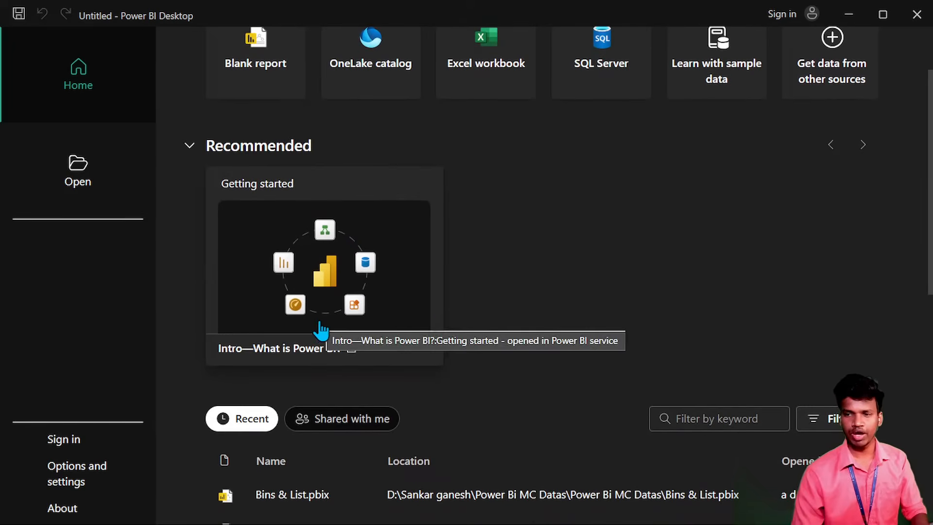
pyautogui.click(350, 296)
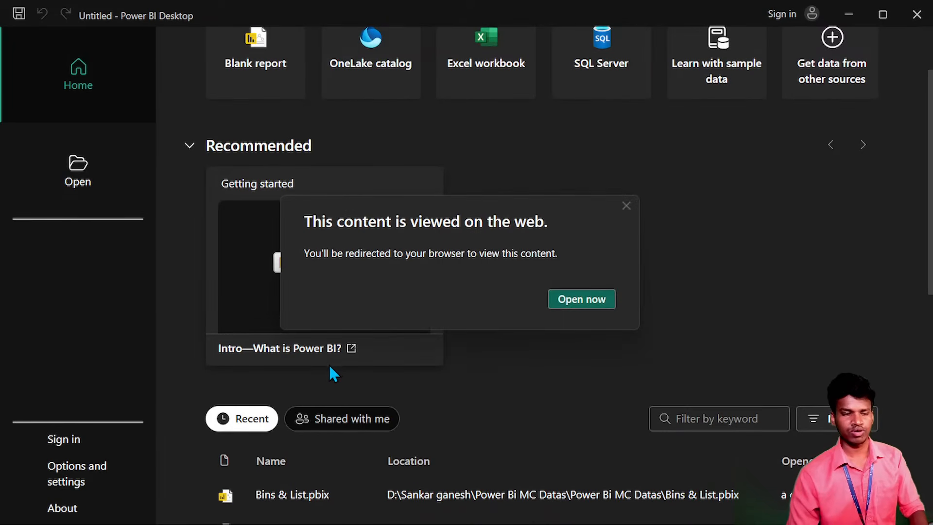
pyautogui.click(578, 297)
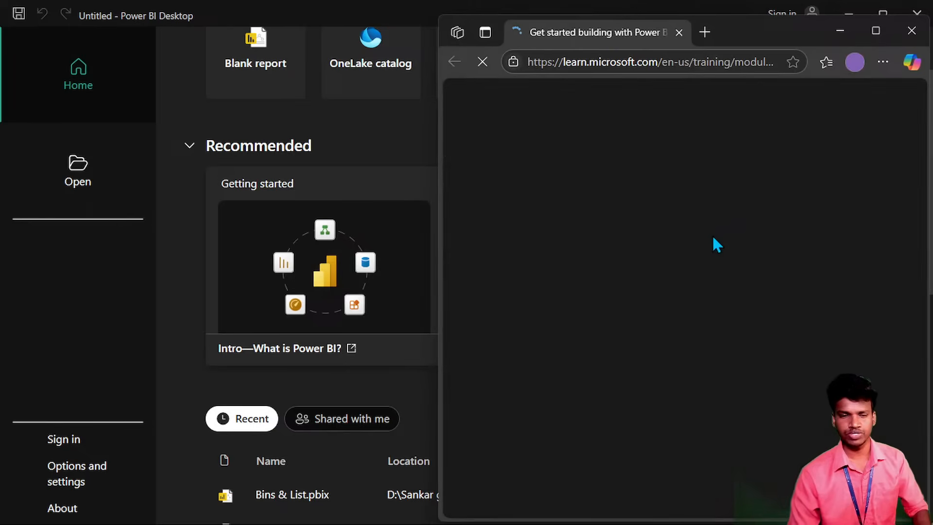
# Review the learning objectives, learning paths and units of the Microsoft Learn Power BI module, and close its browser window.
pyautogui.scroll(-2, 669, 226)
pyautogui.scroll(-10, 666, 247)
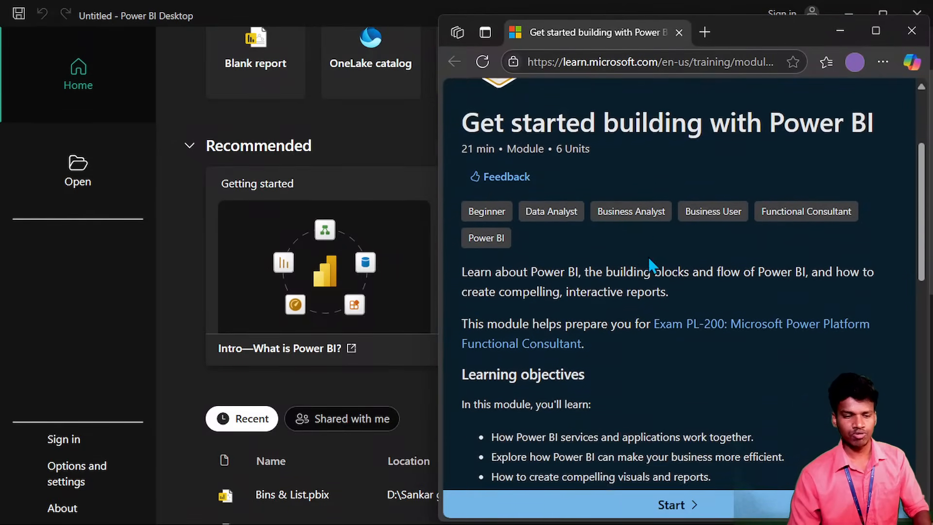
pyautogui.scroll(-3, 622, 243)
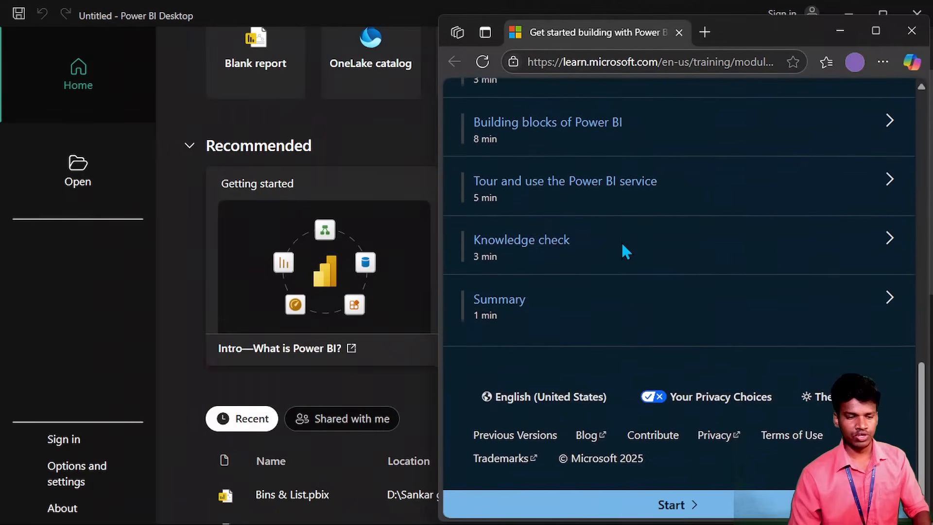
pyautogui.scroll(3, 622, 246)
pyautogui.scroll(4, 625, 236)
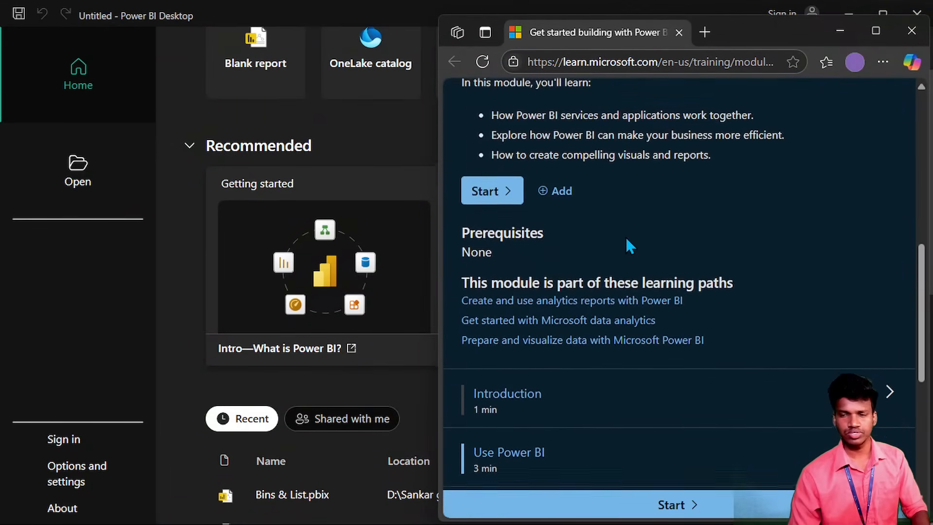
pyautogui.scroll(4, 625, 236)
pyautogui.scroll(-5, 625, 235)
pyautogui.scroll(-8, 625, 235)
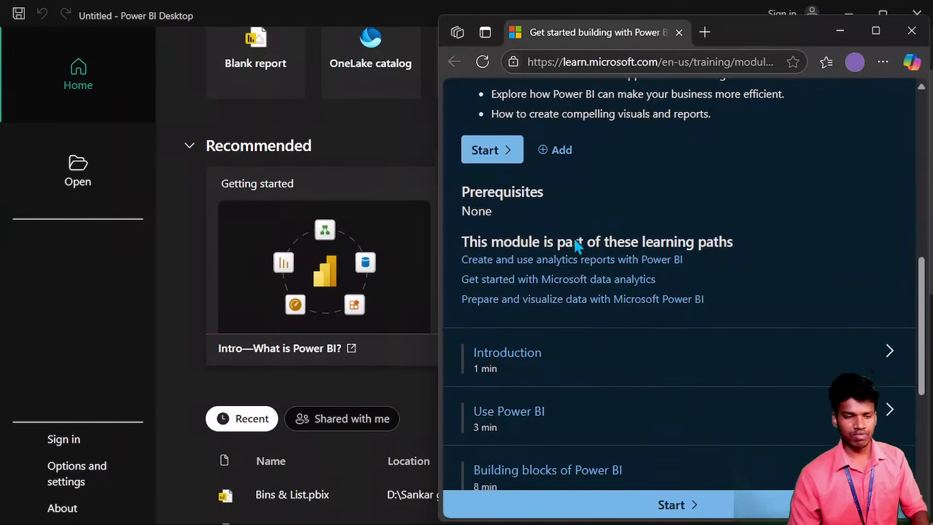
pyautogui.scroll(10, 670, 367)
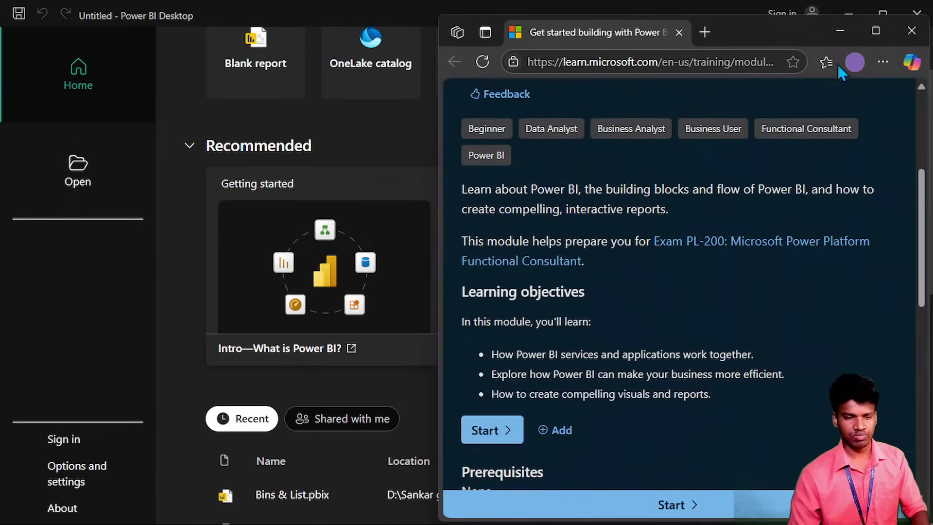
pyautogui.click(912, 31)
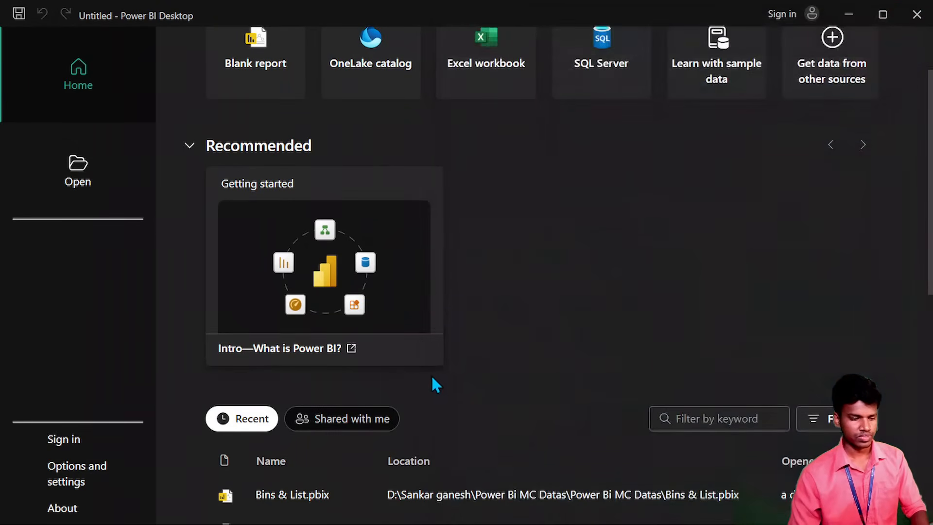
# Start a blank report from the home screen and expand its Data pane.
pyautogui.scroll(2, 440, 377)
pyautogui.scroll(-10, 402, 403)
pyautogui.scroll(4, 419, 271)
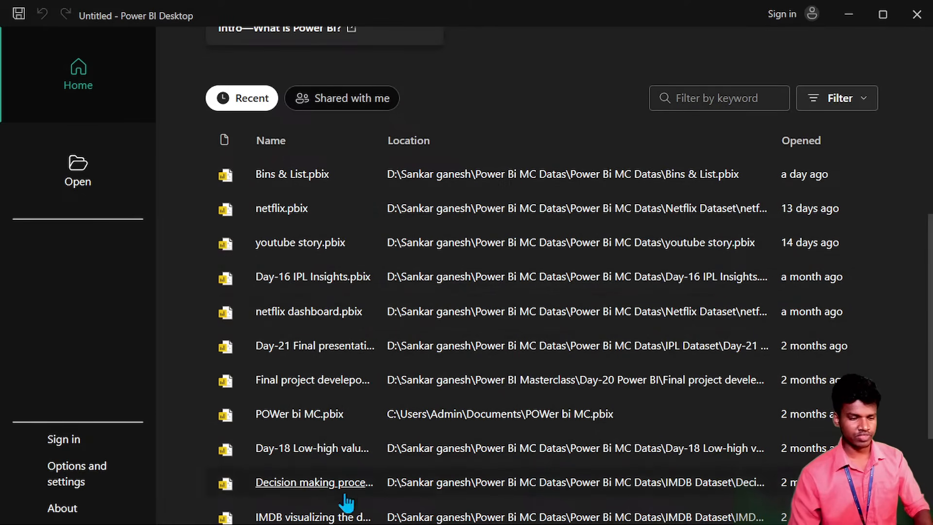
pyautogui.scroll(6, 328, 354)
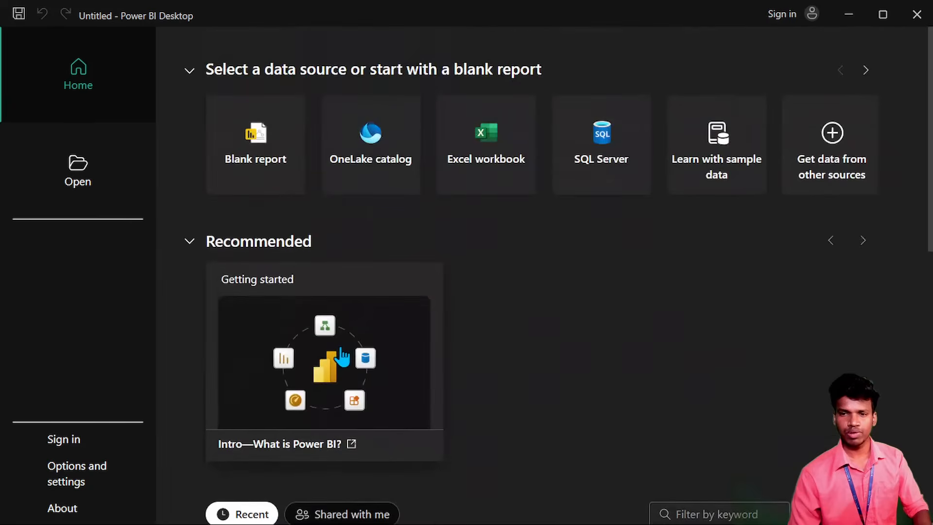
pyautogui.scroll(-3, 403, 445)
pyautogui.scroll(3, 462, 476)
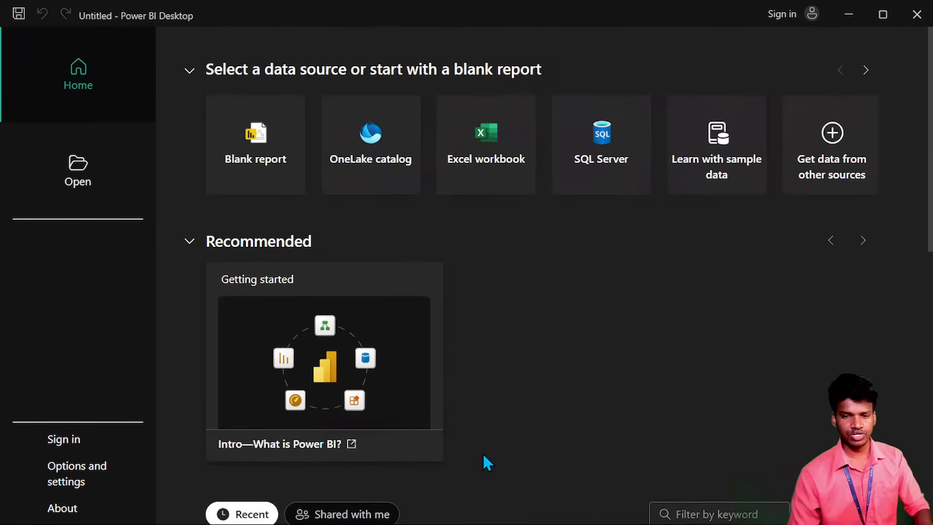
pyautogui.click(261, 170)
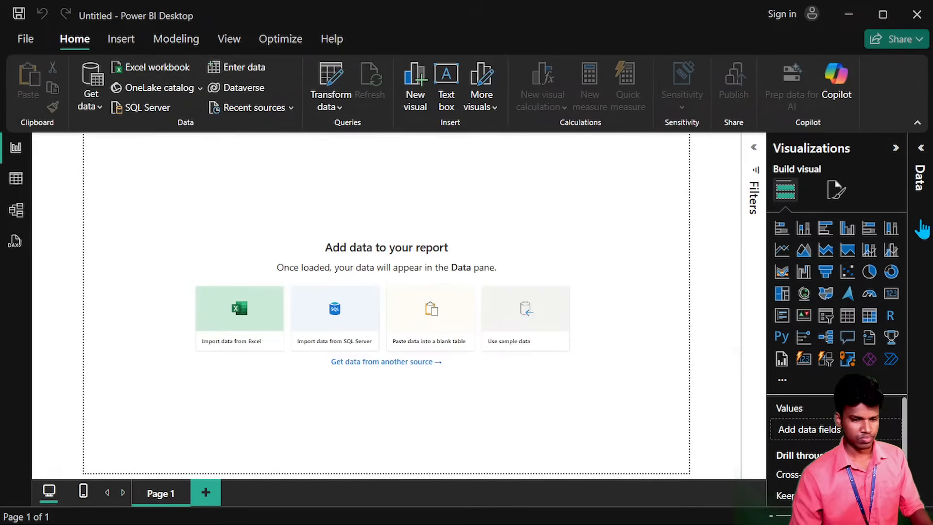
pyautogui.click(920, 162)
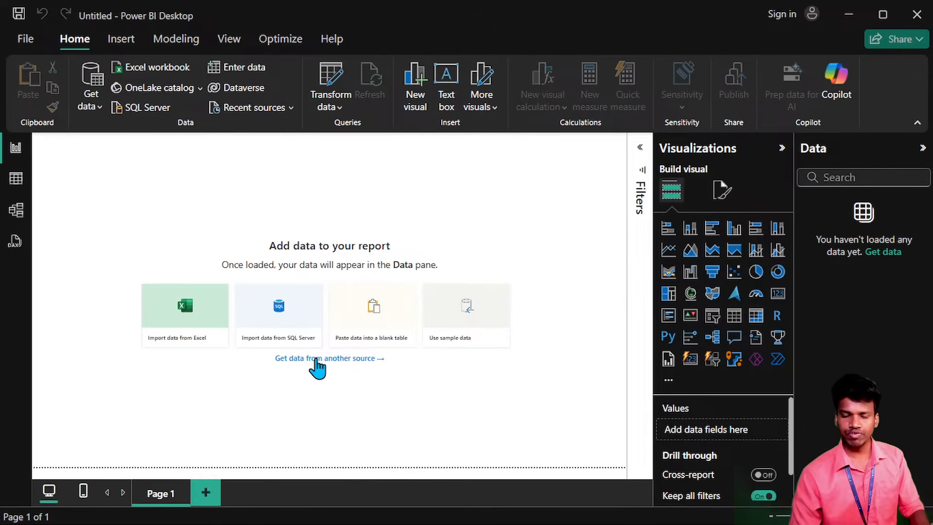
# Open the Get Data dialog for other sources and review the complete list of available connectors.
pyautogui.click(348, 364)
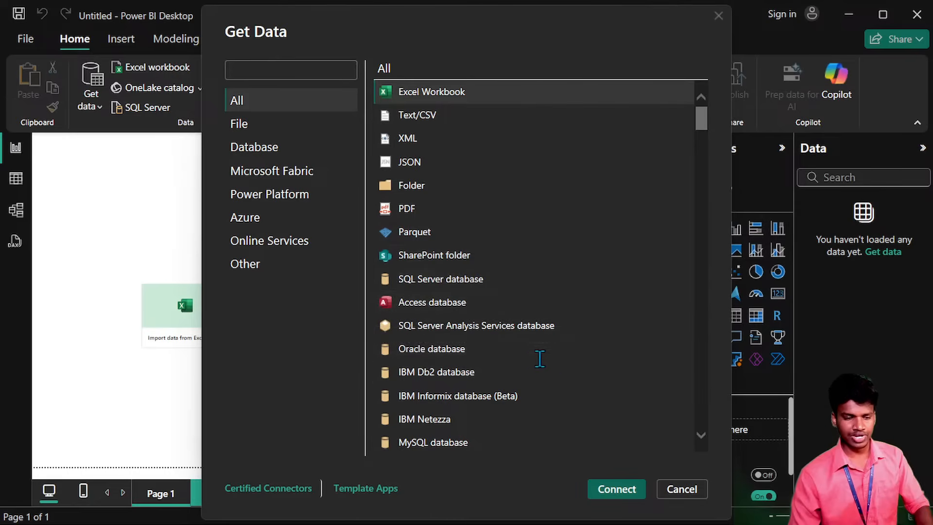
pyautogui.scroll(-4, 513, 370)
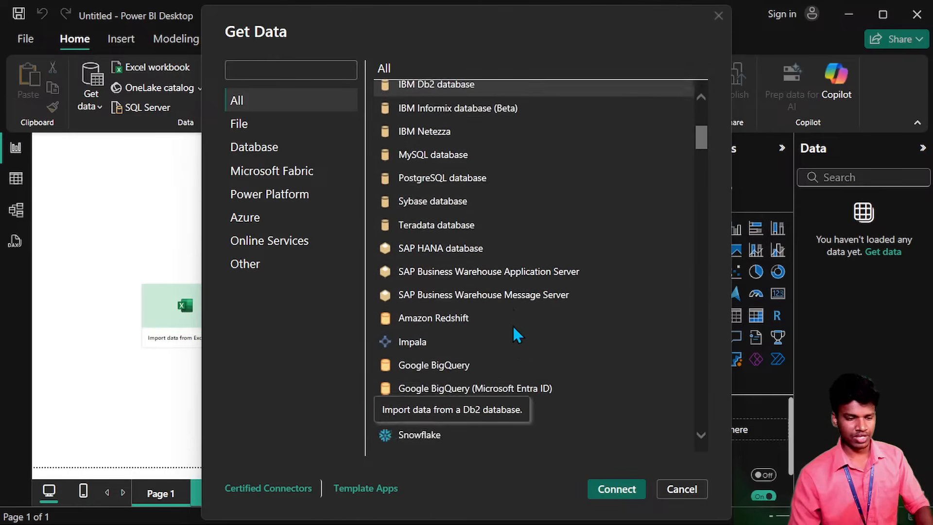
pyautogui.scroll(-4, 486, 291)
pyautogui.scroll(5, 457, 238)
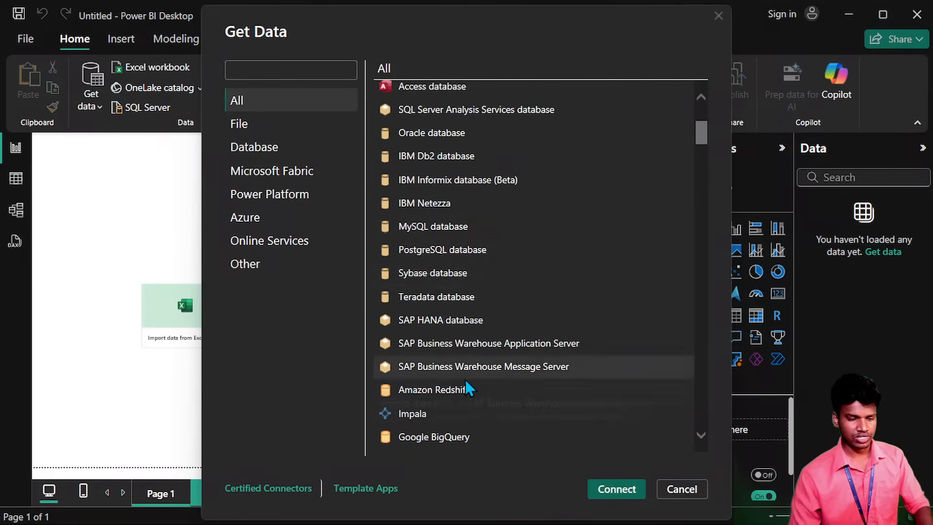
pyautogui.scroll(-8, 465, 380)
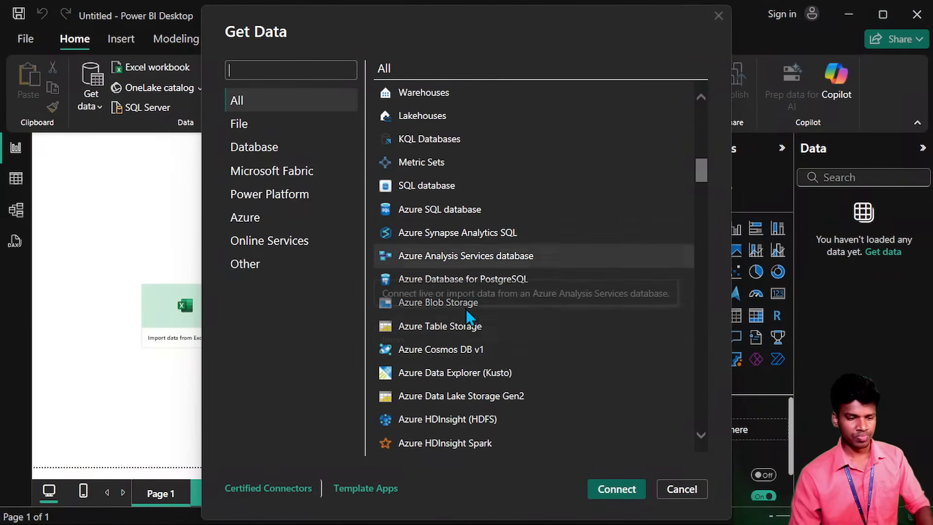
pyautogui.scroll(-5, 481, 311)
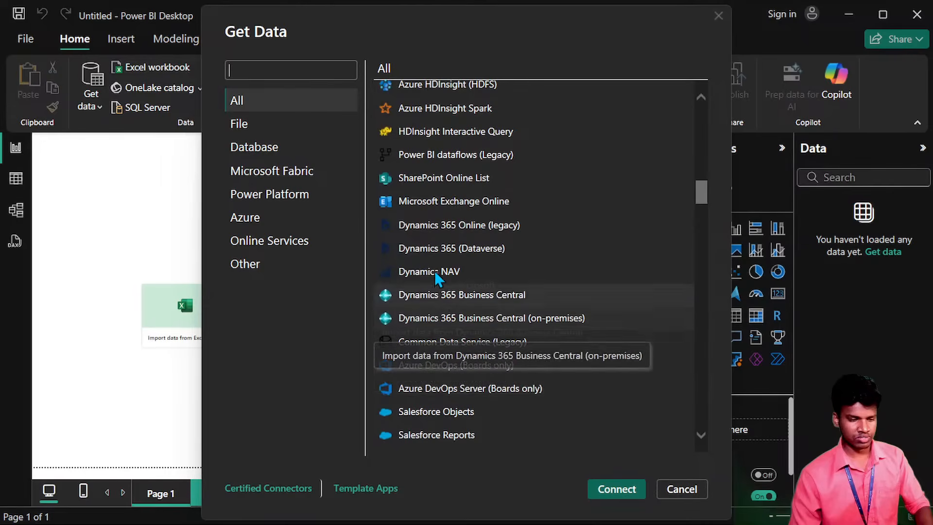
pyautogui.scroll(-10, 443, 369)
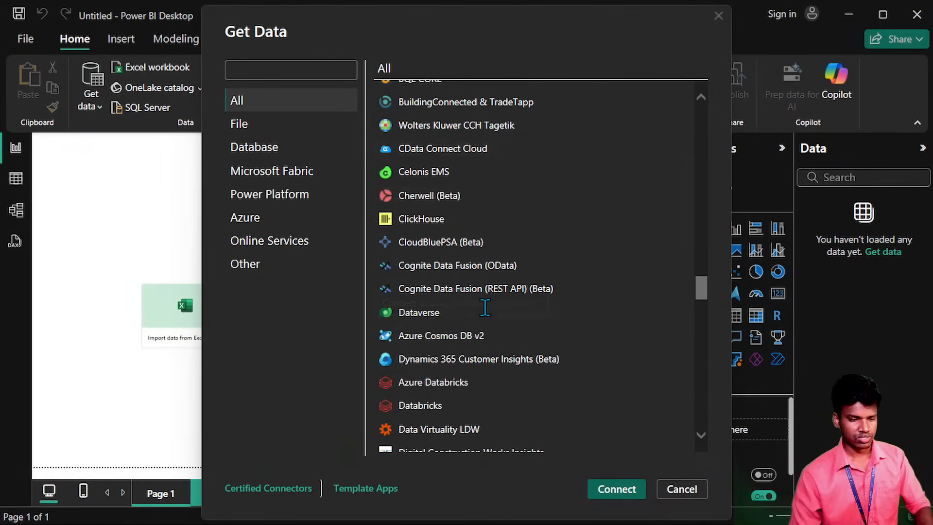
pyautogui.scroll(-10, 486, 311)
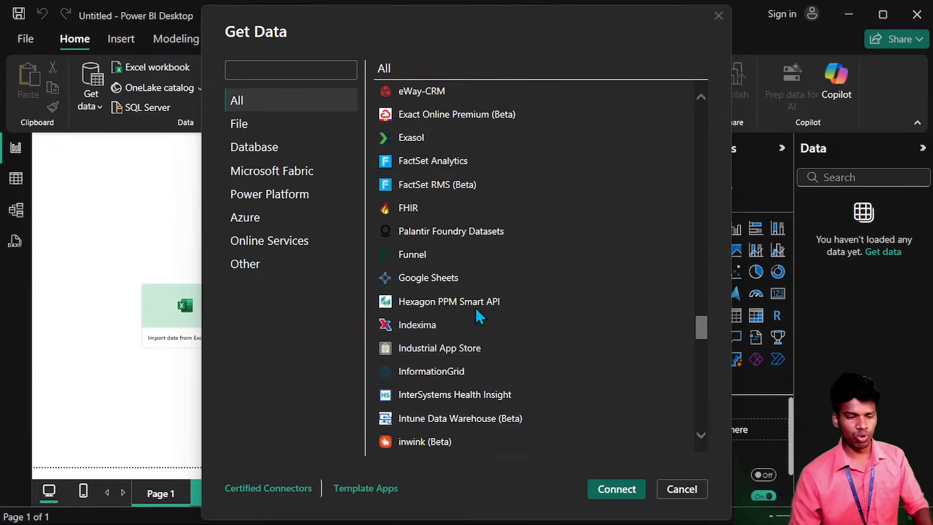
# Examine the connectors in the File, Microsoft Fabric, Database, Power Platform, Azure, Online Services and Other categories.
pyautogui.click(248, 124)
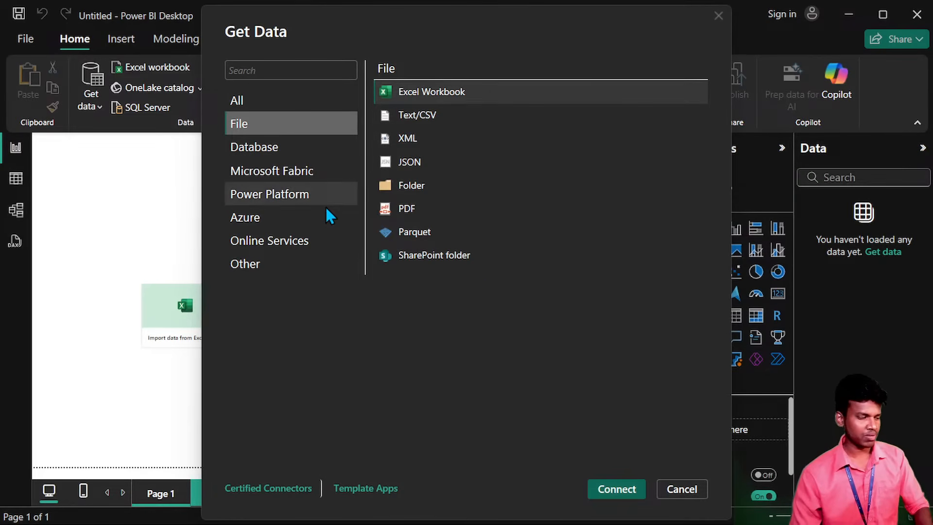
pyautogui.click(291, 173)
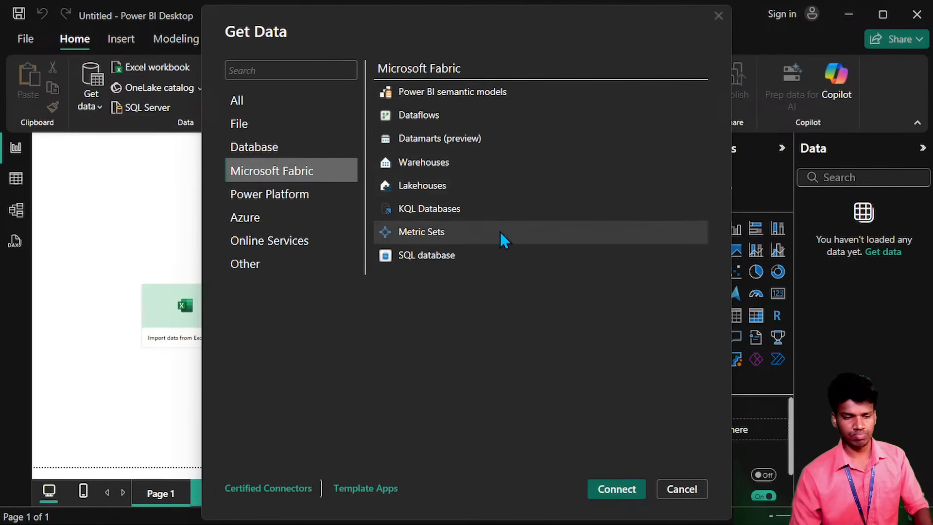
pyautogui.click(290, 156)
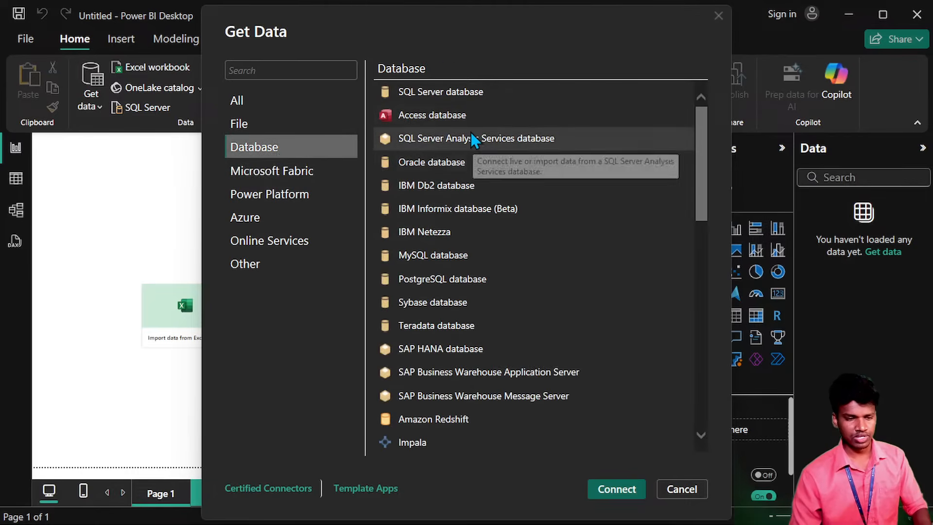
pyautogui.scroll(-10, 470, 235)
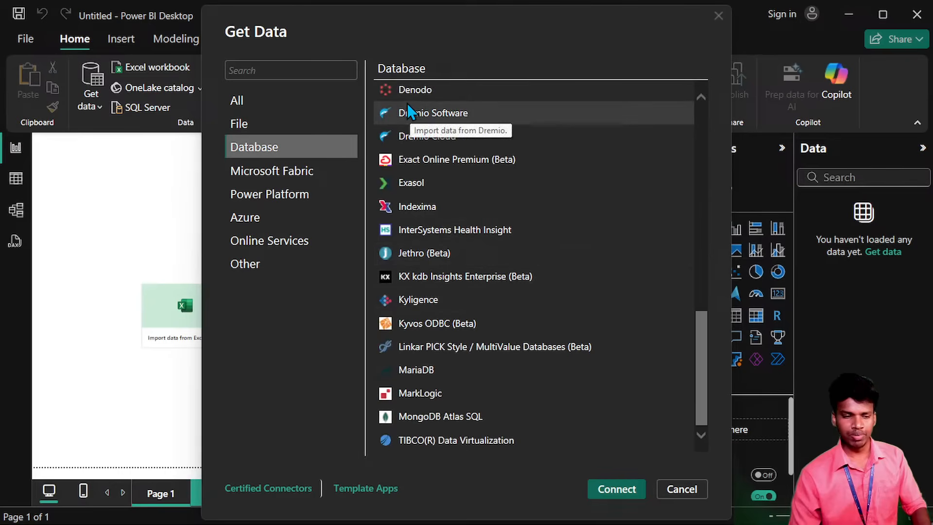
pyautogui.click(283, 193)
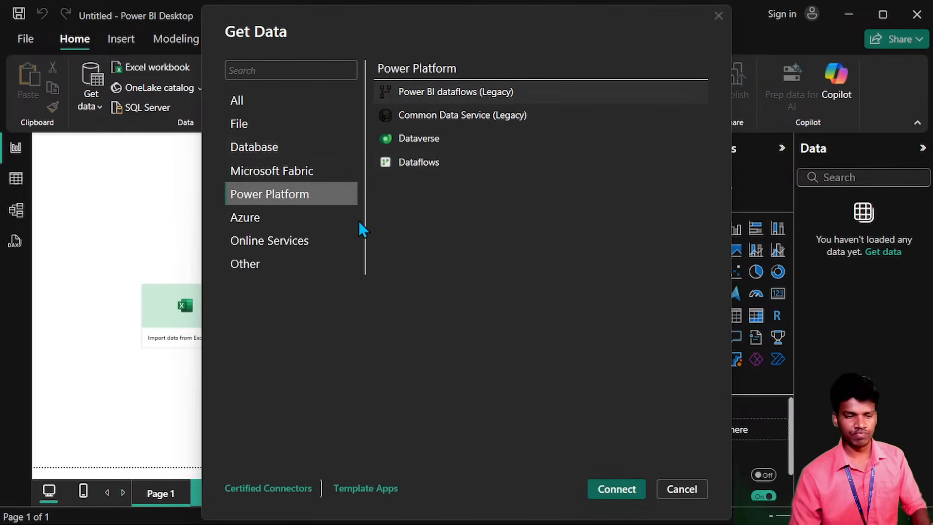
pyautogui.click(276, 223)
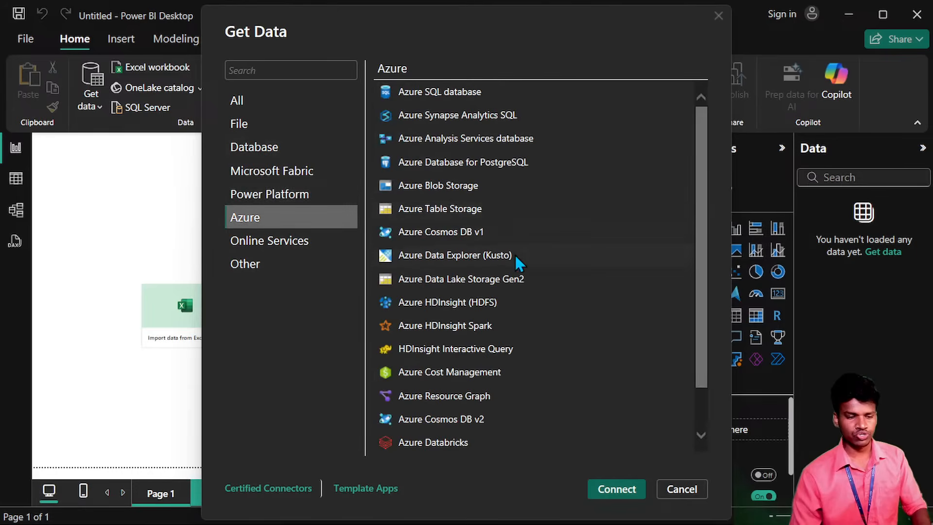
pyautogui.scroll(-2, 480, 290)
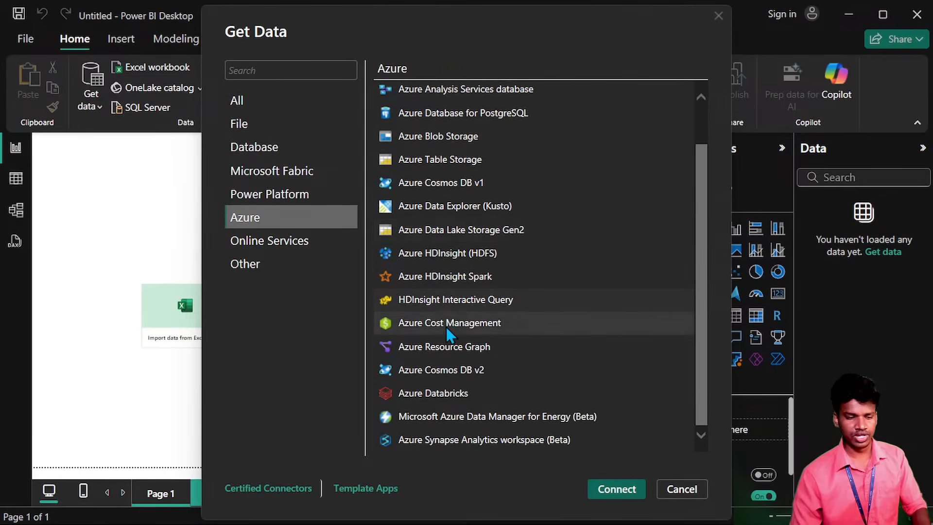
pyautogui.click(273, 244)
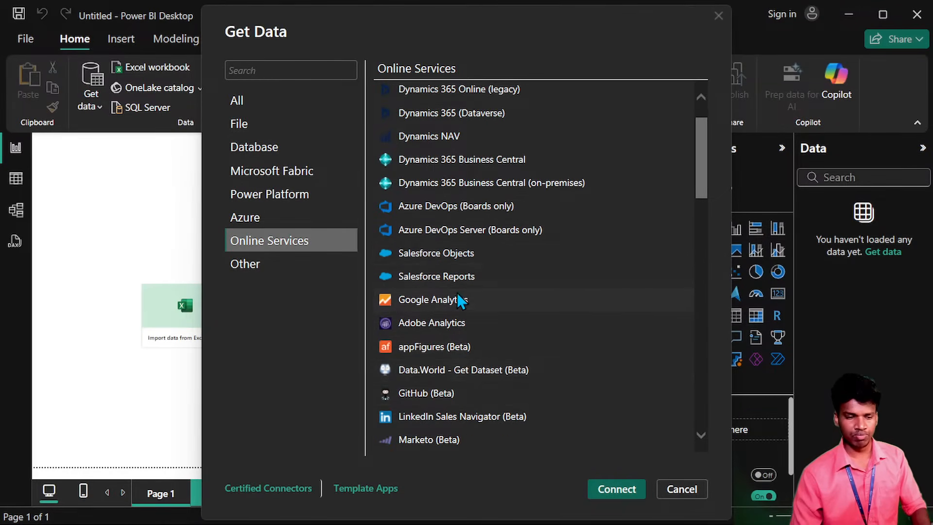
pyautogui.scroll(-10, 466, 296)
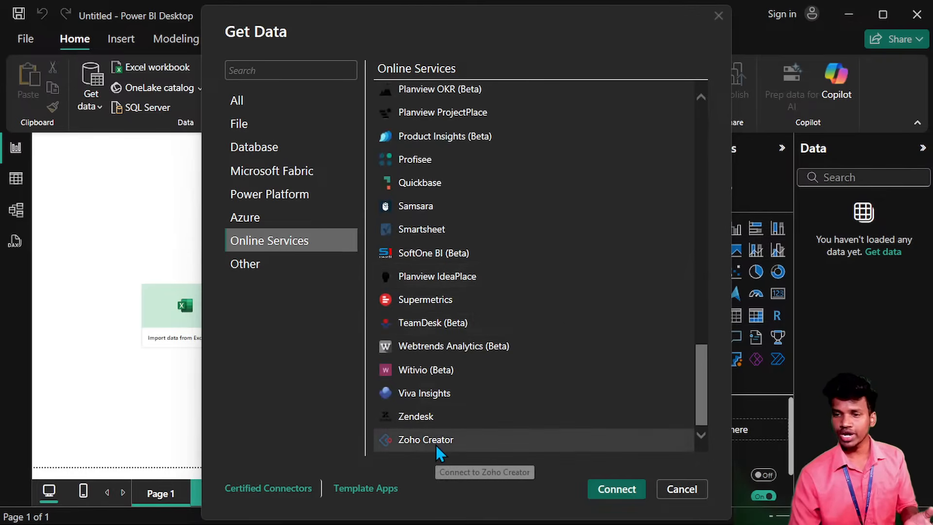
pyautogui.click(269, 262)
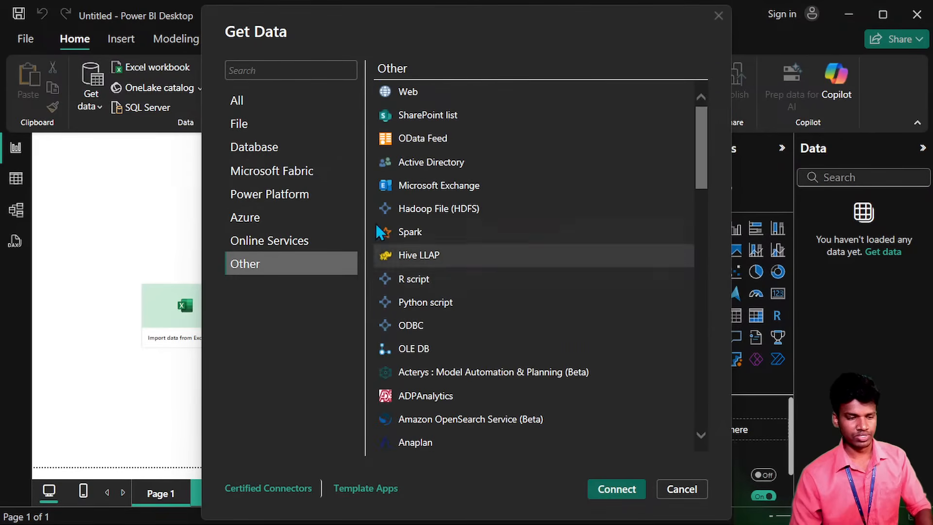
pyautogui.click(279, 131)
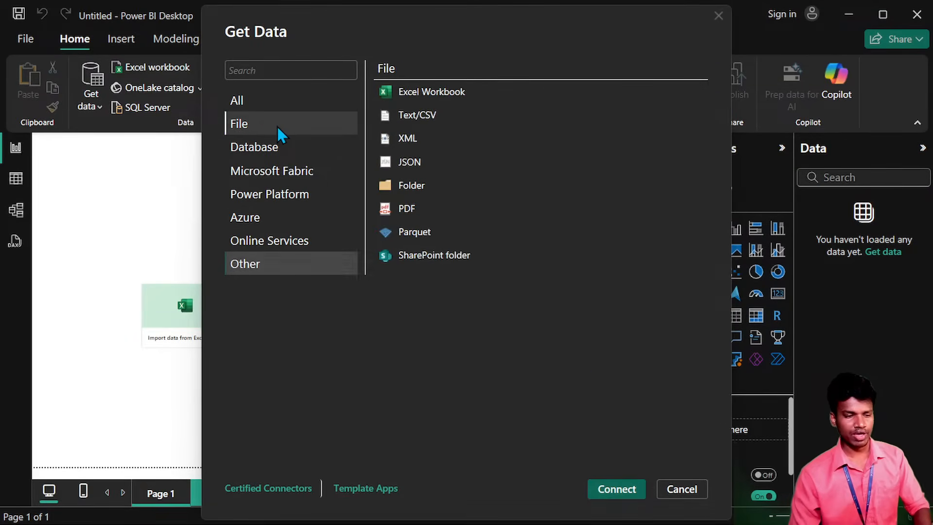
pyautogui.click(476, 114)
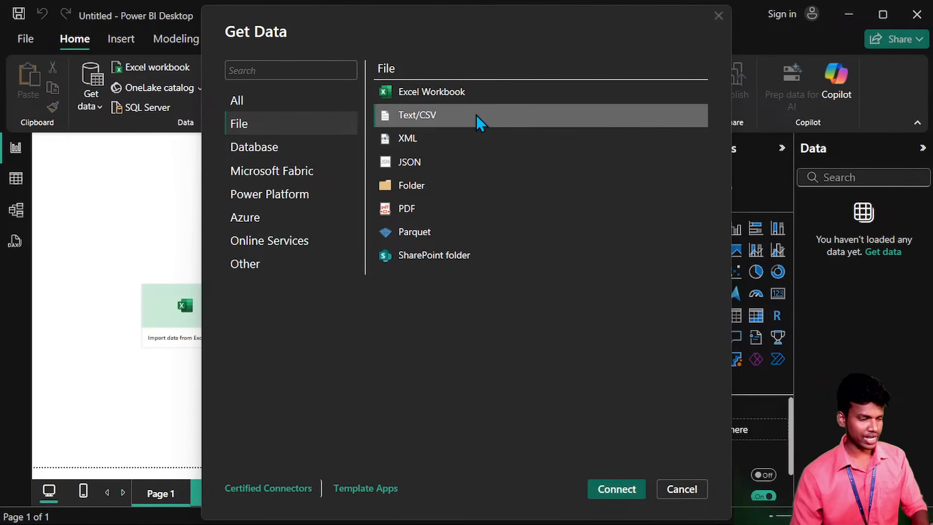
pyautogui.click(631, 484)
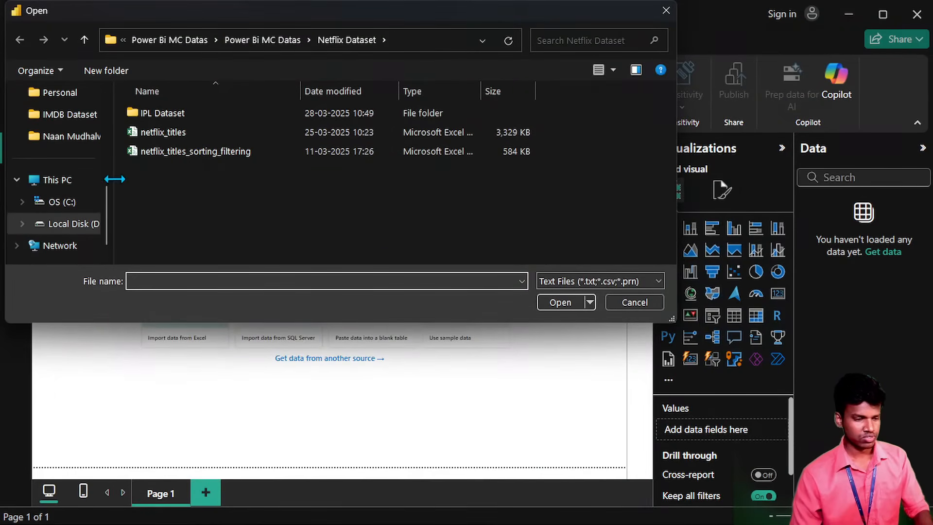
pyautogui.scroll(3, 95, 195)
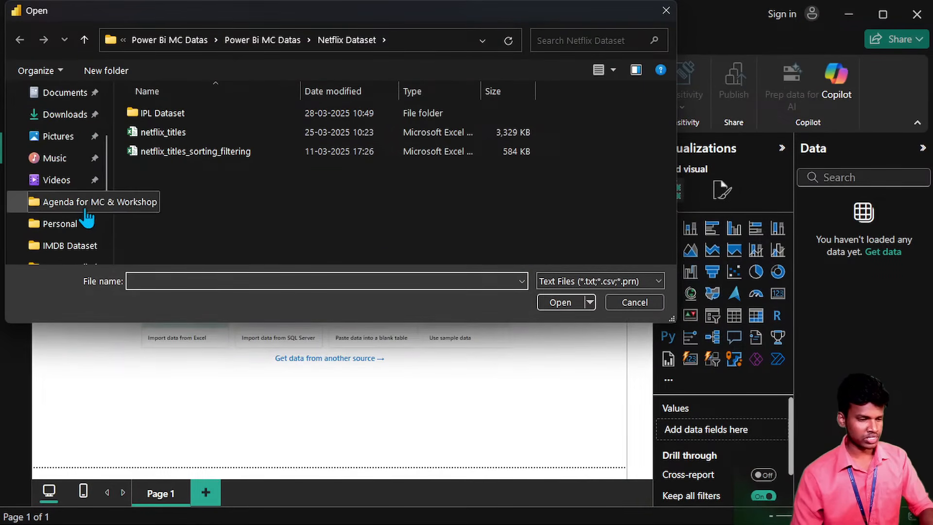
pyautogui.scroll(-3, 73, 239)
pyautogui.click(85, 204)
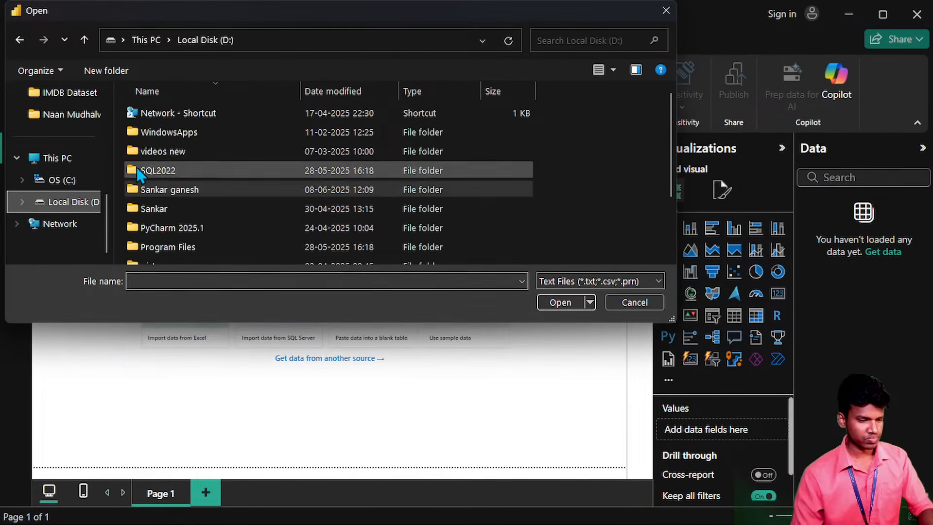
pyautogui.doubleClick(207, 193)
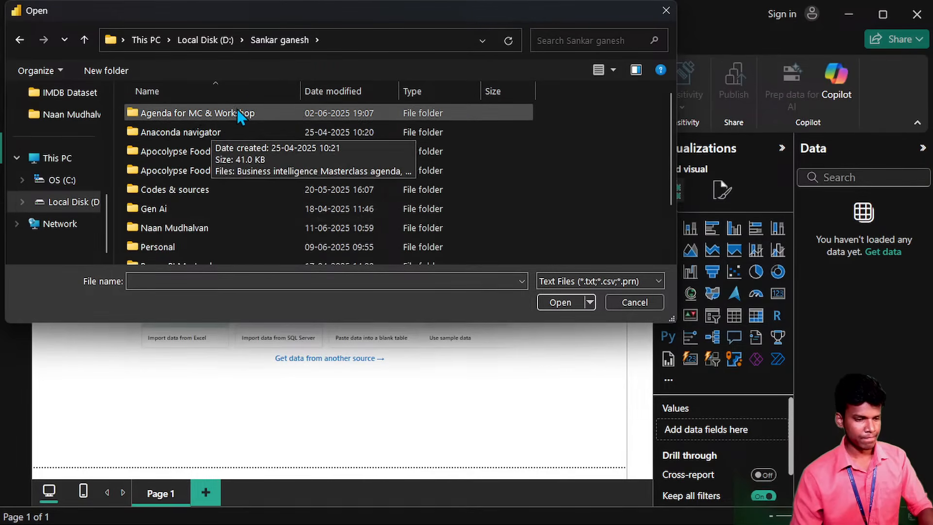
pyautogui.click(246, 181)
pyautogui.doubleClick(246, 174)
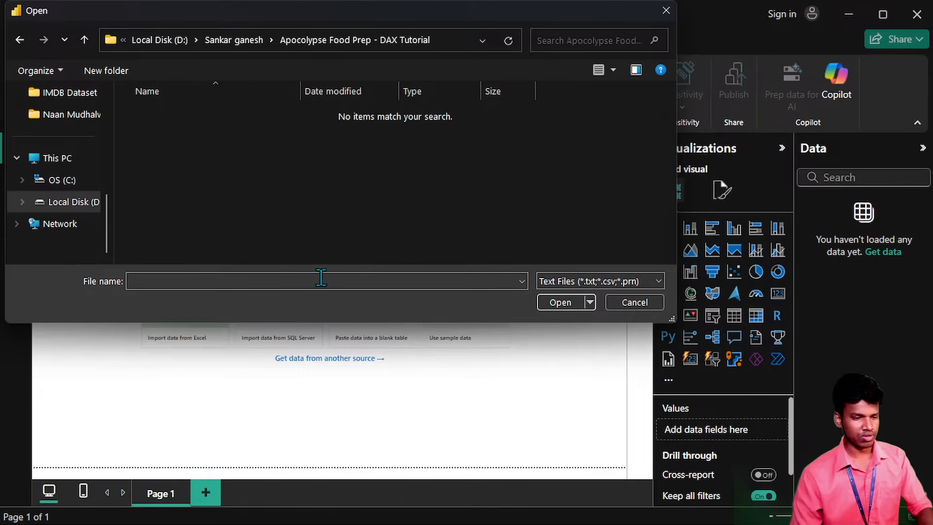
pyautogui.click(84, 40)
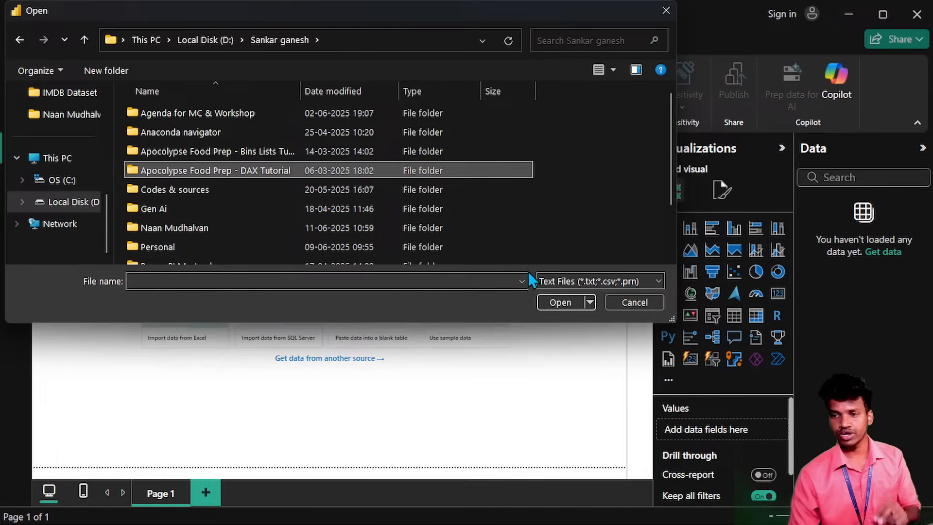
pyautogui.click(630, 308)
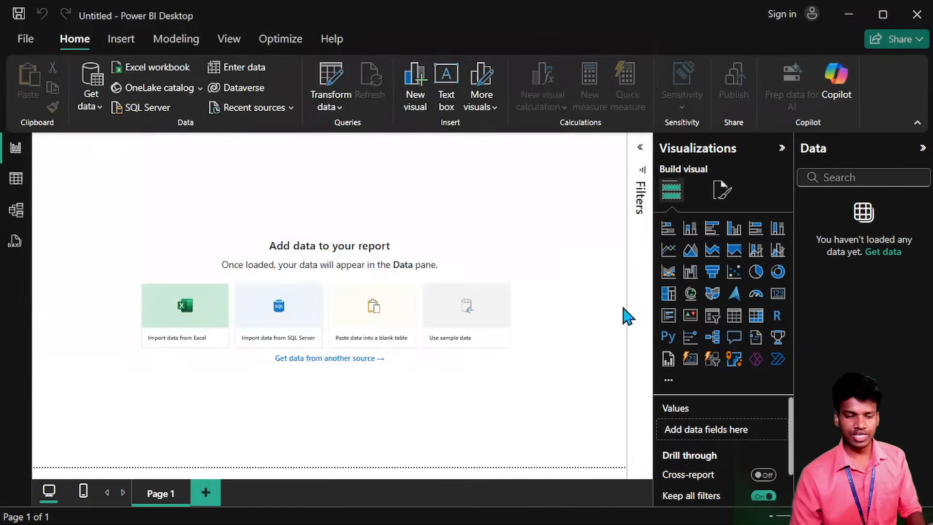
# Open the Excel workbook Apocolypse Food Prep - DAX Tutorial from its folder on Local Disk (D:) for import.
pyautogui.click(177, 333)
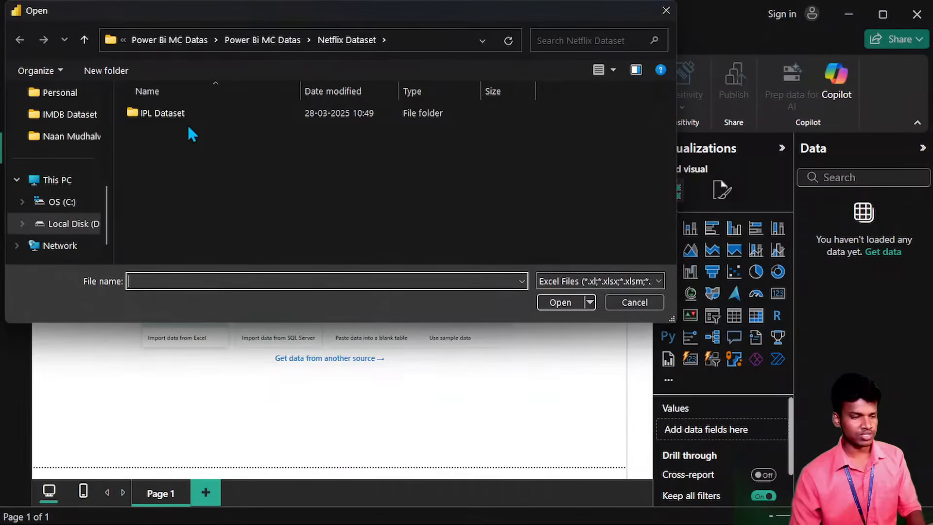
pyautogui.click(68, 224)
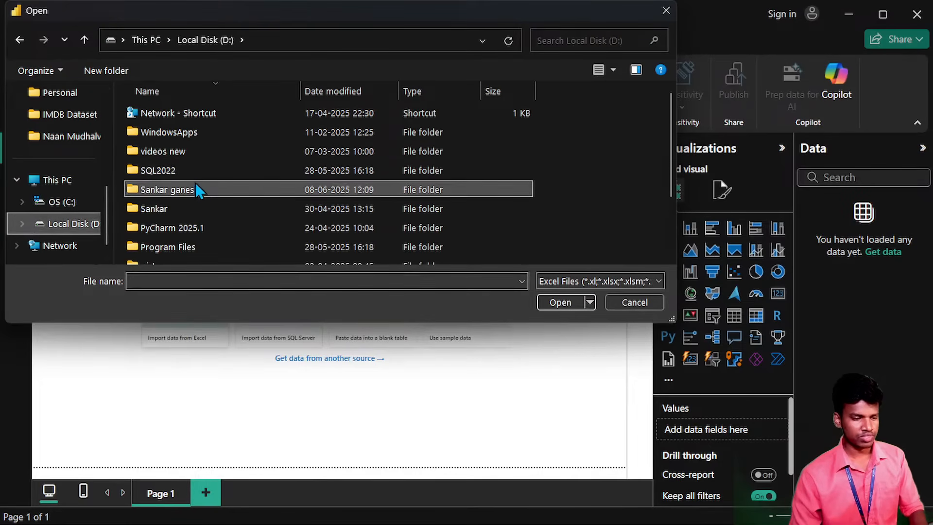
pyautogui.doubleClick(199, 189)
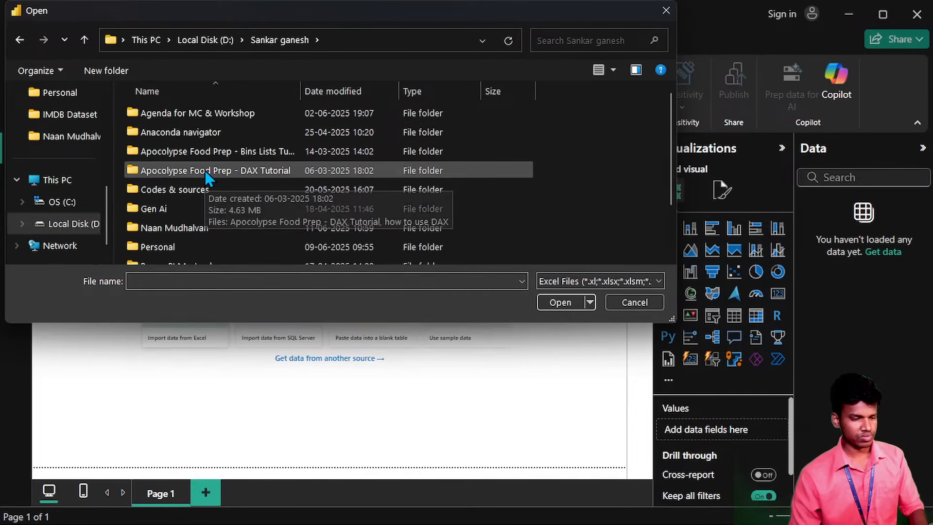
pyautogui.doubleClick(205, 170)
pyautogui.click(265, 119)
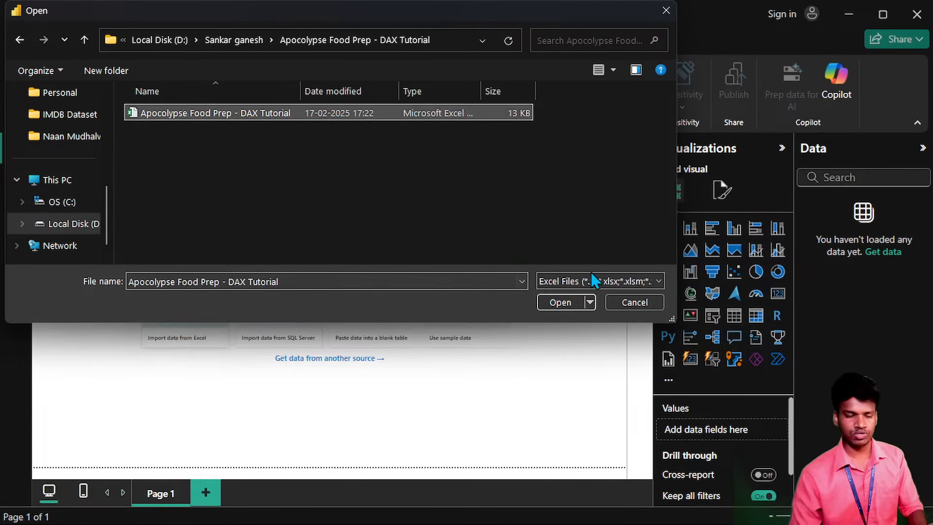
pyautogui.click(574, 306)
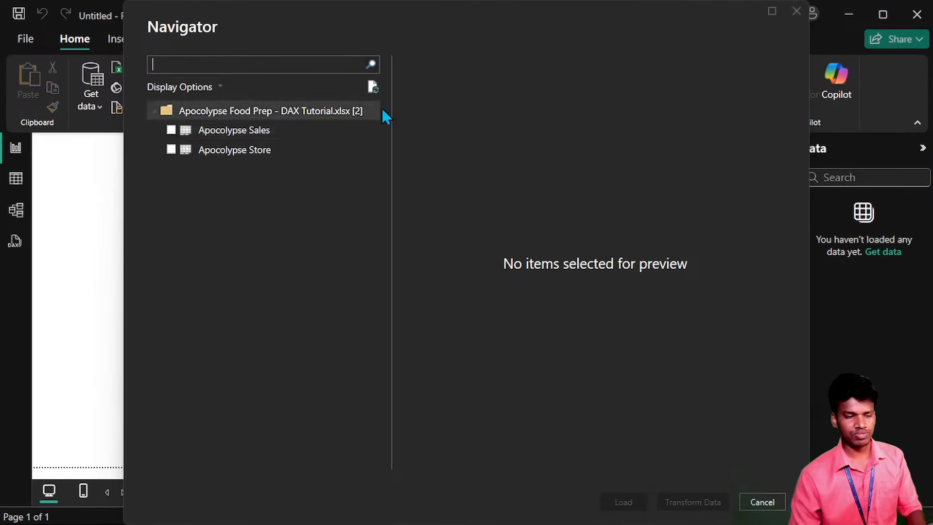
# Select the Apocolypse Sales and Apocolypse Store tables, preview the data of both, and load them into the report.
pyautogui.click(170, 130)
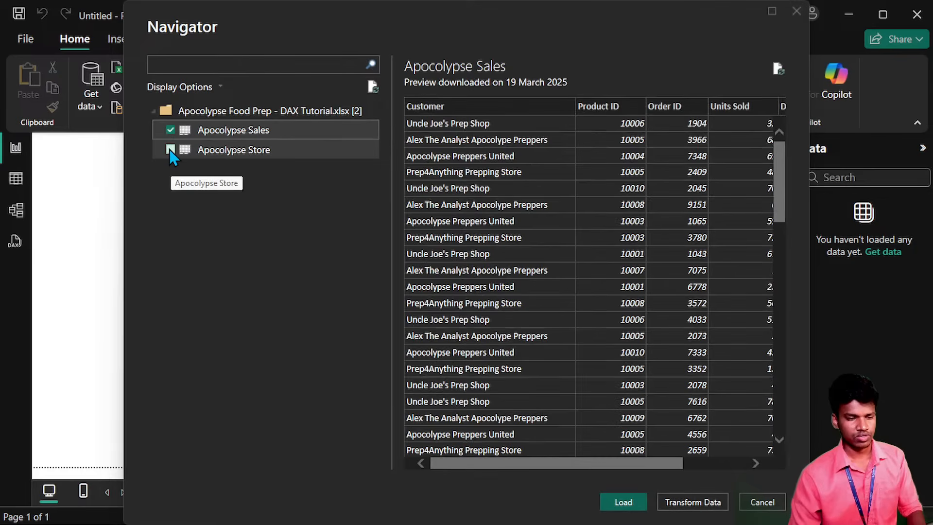
pyautogui.click(171, 151)
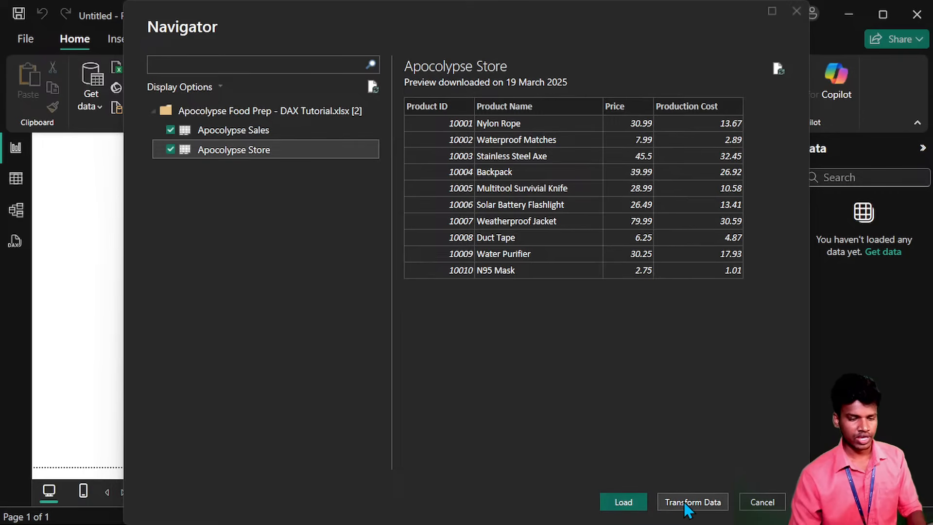
pyautogui.click(285, 138)
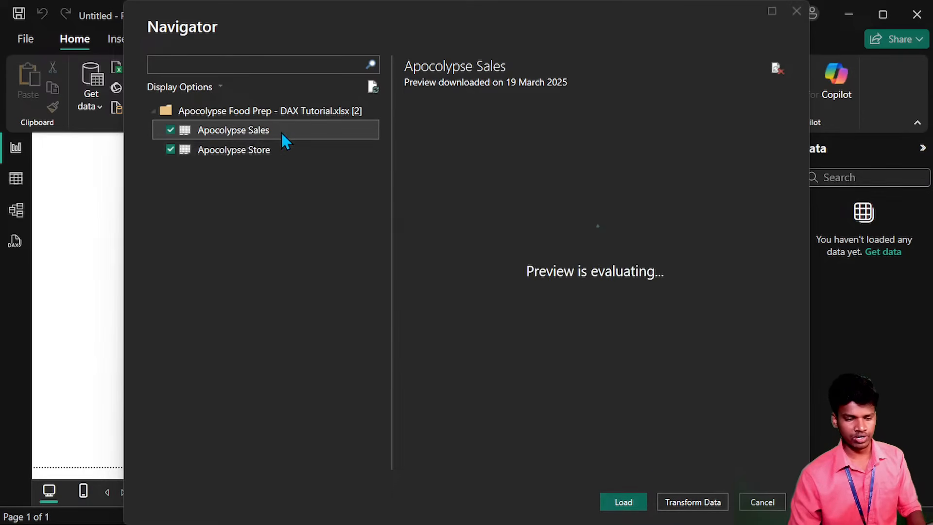
pyautogui.moveTo(647, 462); pyautogui.dragTo(725, 453)
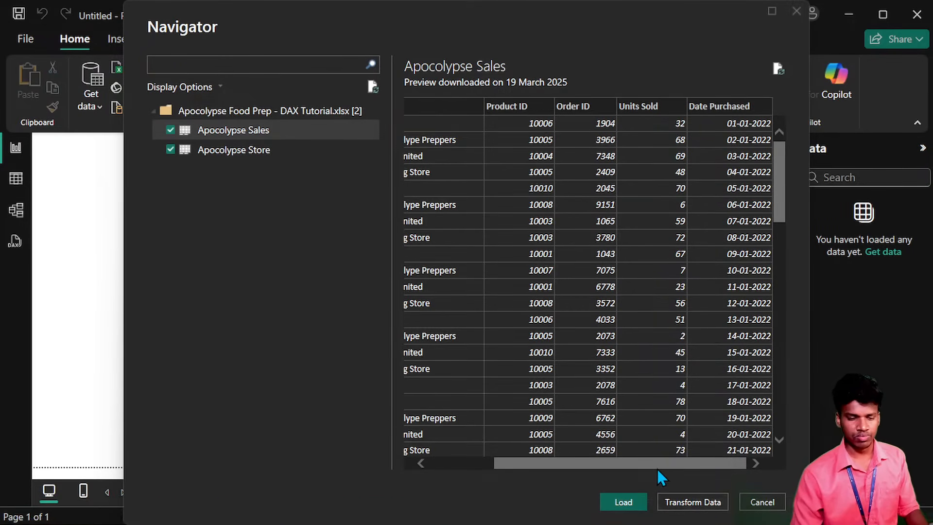
pyautogui.moveTo(658, 469); pyautogui.dragTo(599, 466)
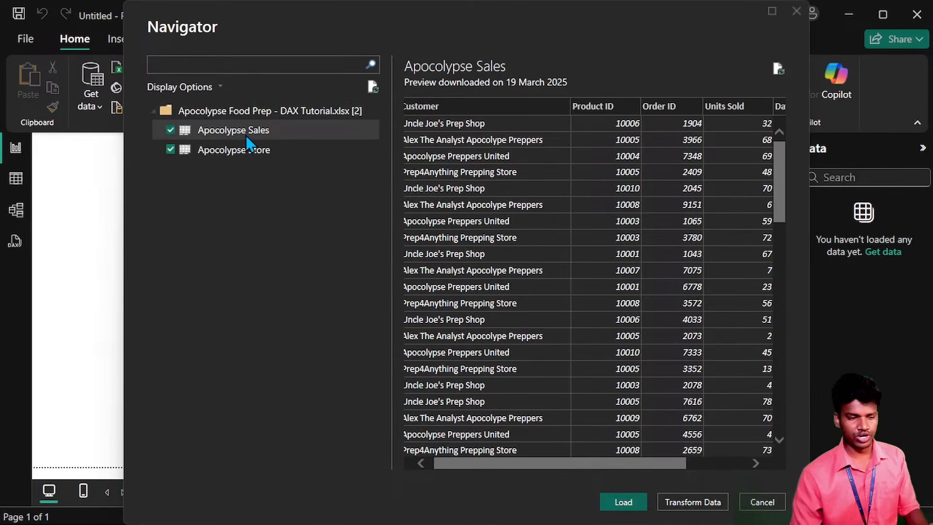
pyautogui.click(251, 152)
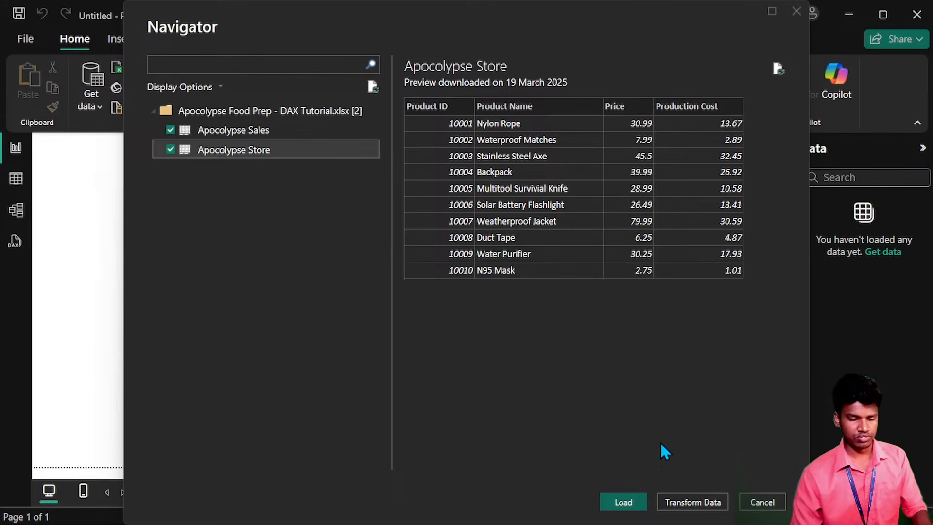
pyautogui.click(624, 505)
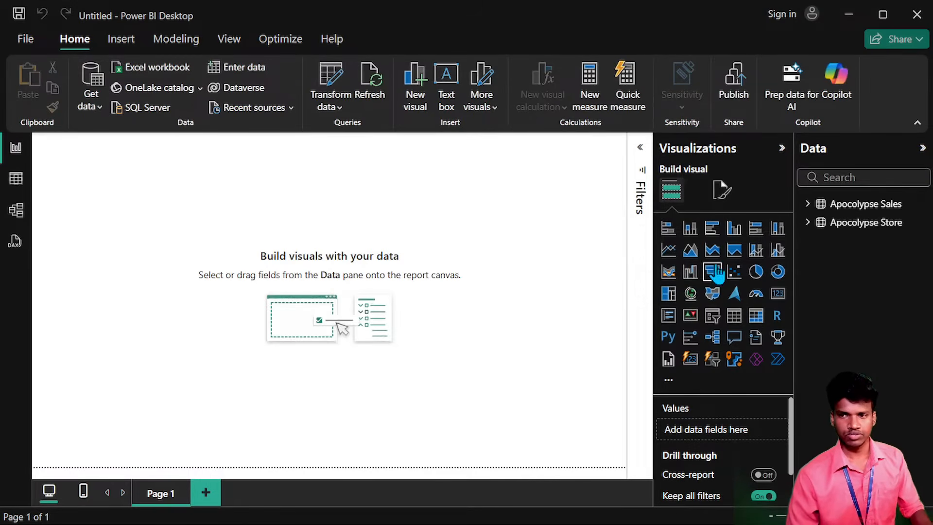
# Build a table visual from Product ID and Product Name of Apocolypse Store plus Units Sold of Apocolypse Sales, and widen it to show every column.
pyautogui.click(810, 206)
pyautogui.click(809, 316)
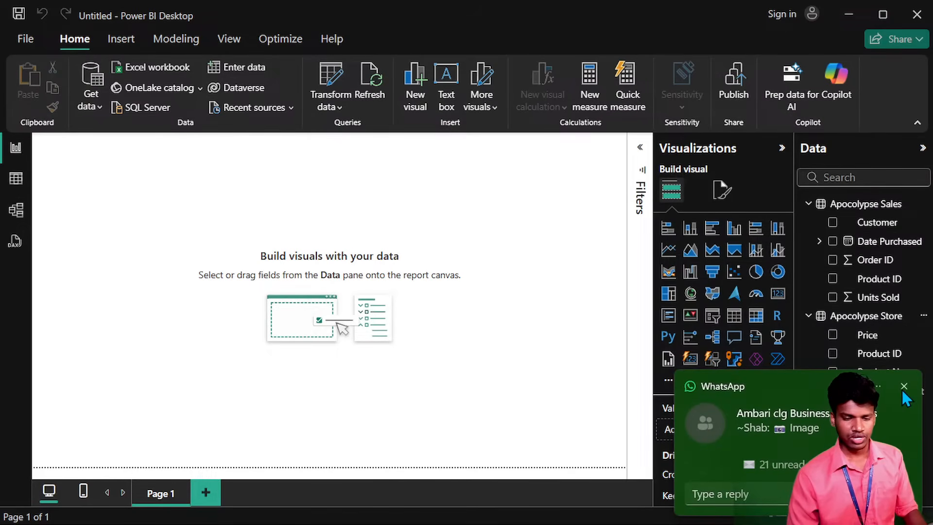
pyautogui.click(903, 387)
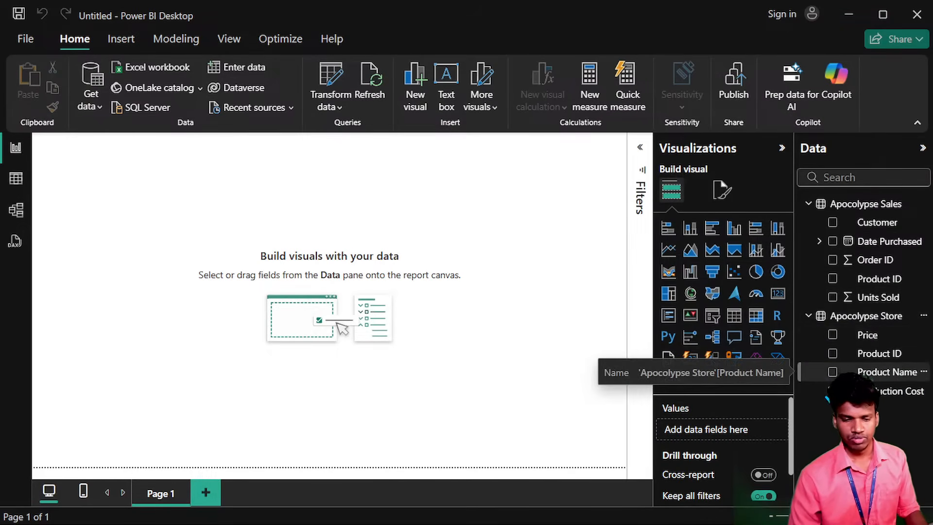
pyautogui.click(833, 354)
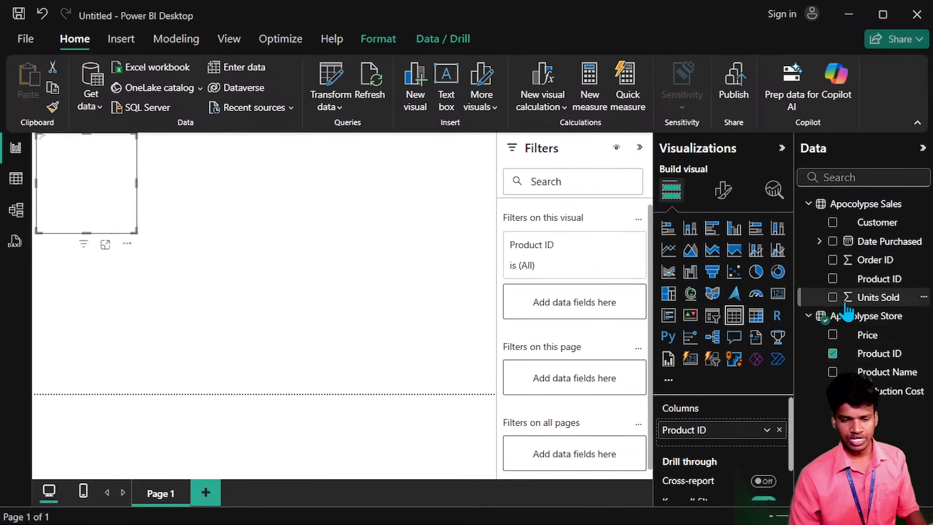
pyautogui.click(833, 372)
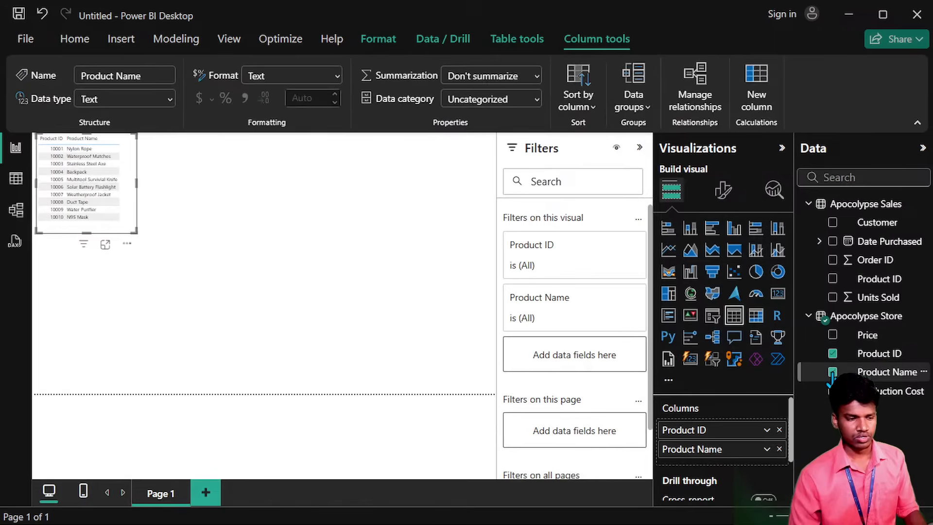
pyautogui.click(833, 298)
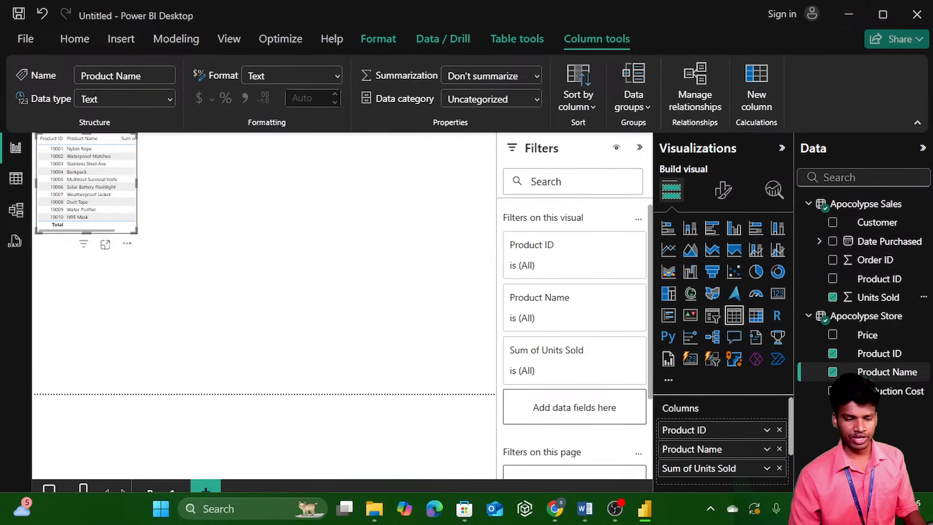
pyautogui.click(816, 516)
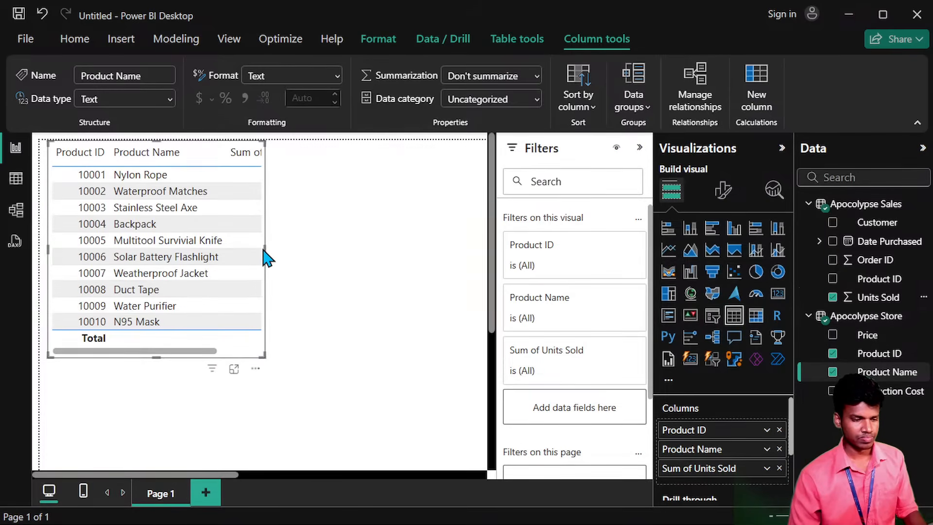
pyautogui.moveTo(271, 249); pyautogui.dragTo(372, 250)
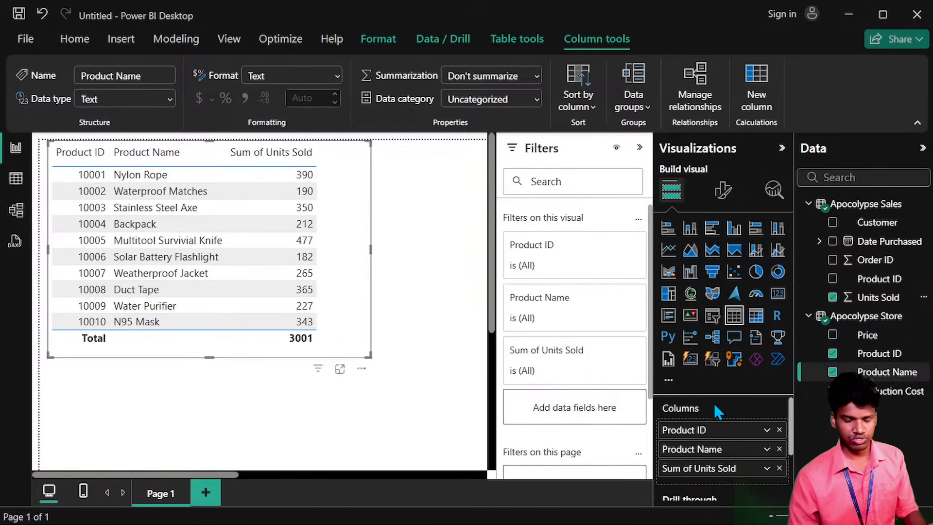
# Convert the table to a clustered column chart, clear its legend, and replace Product ID with Product Name on the X-axis.
pyautogui.click(741, 237)
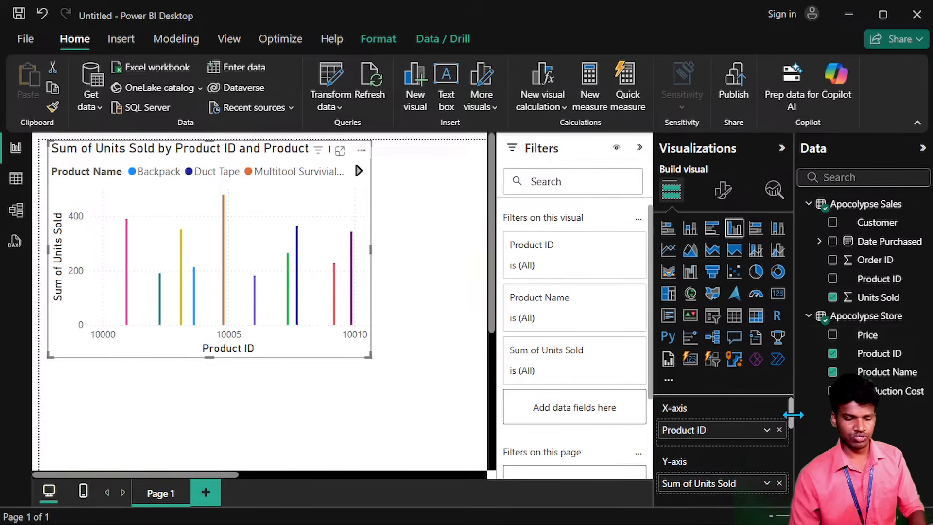
pyautogui.moveTo(792, 414); pyautogui.dragTo(793, 439)
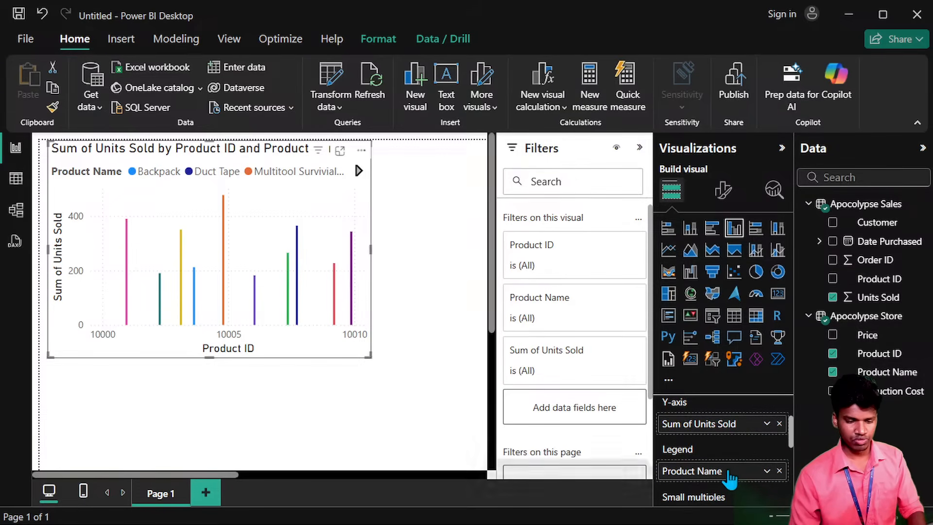
pyautogui.moveTo(746, 479)
pyautogui.mouseDown()
pyautogui.moveTo(739, 412)
pyautogui.moveTo(742, 462)
pyautogui.mouseUp()
pyautogui.click(779, 471)
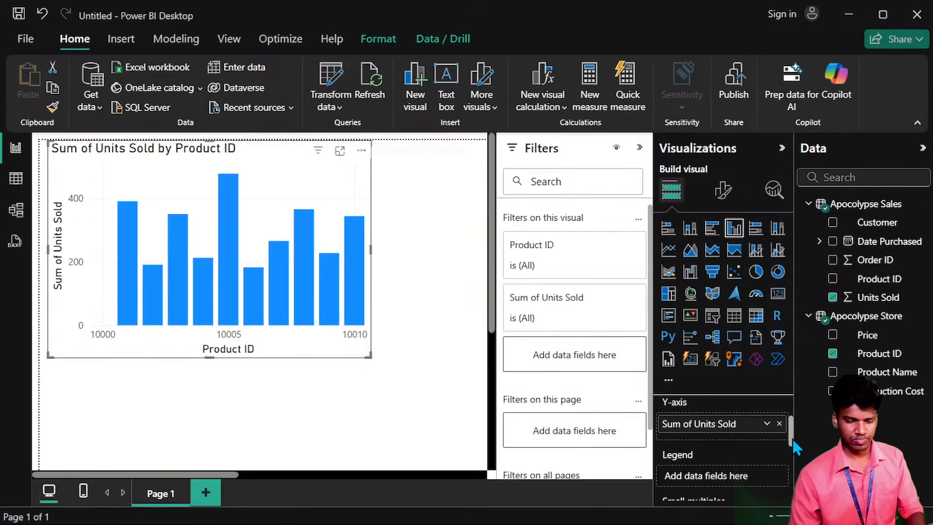
pyautogui.scroll(2, 792, 439)
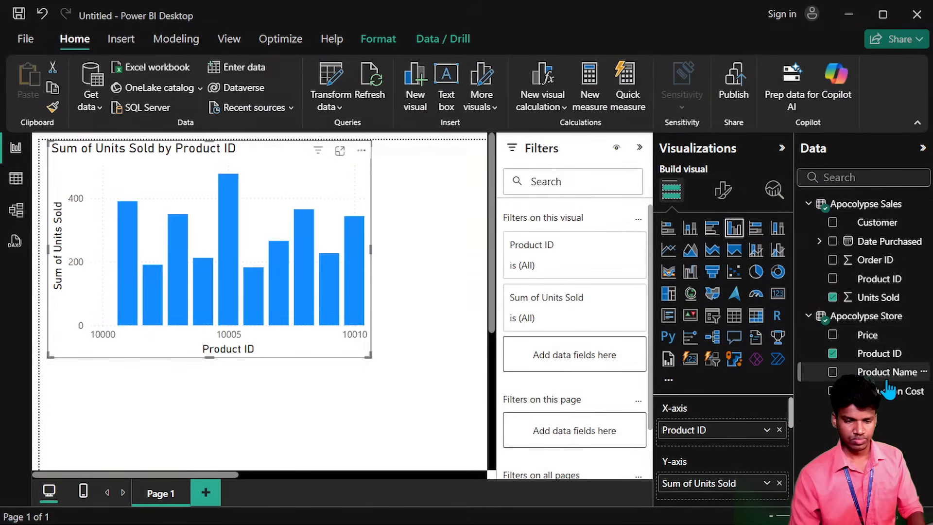
pyautogui.moveTo(886, 380); pyautogui.dragTo(764, 431)
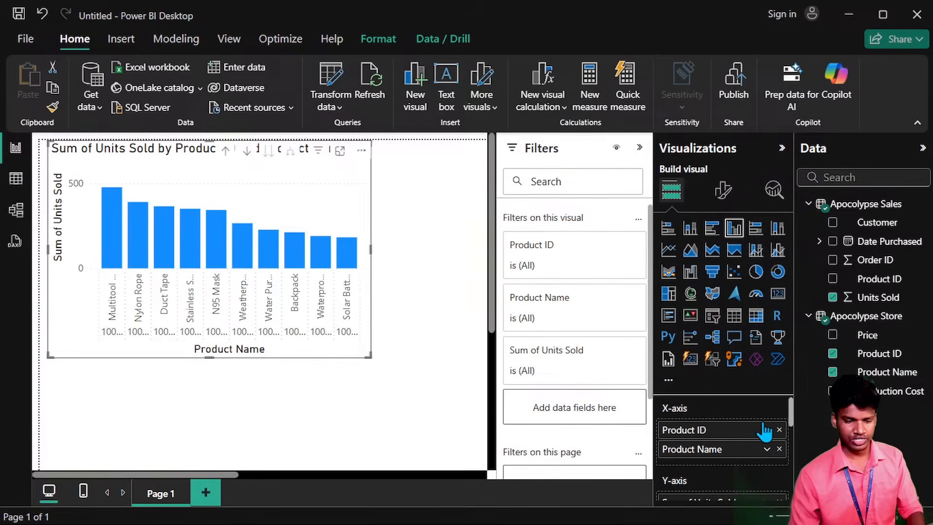
pyautogui.click(780, 430)
# Try Product ID as the column chart's legend field, and remove it again.
pyautogui.scroll(-2, 792, 433)
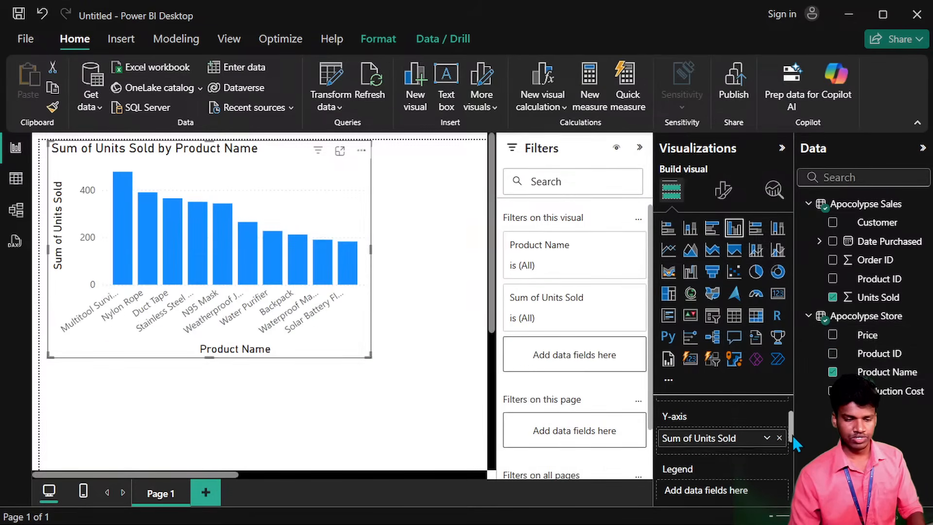
pyautogui.moveTo(881, 355); pyautogui.dragTo(752, 488)
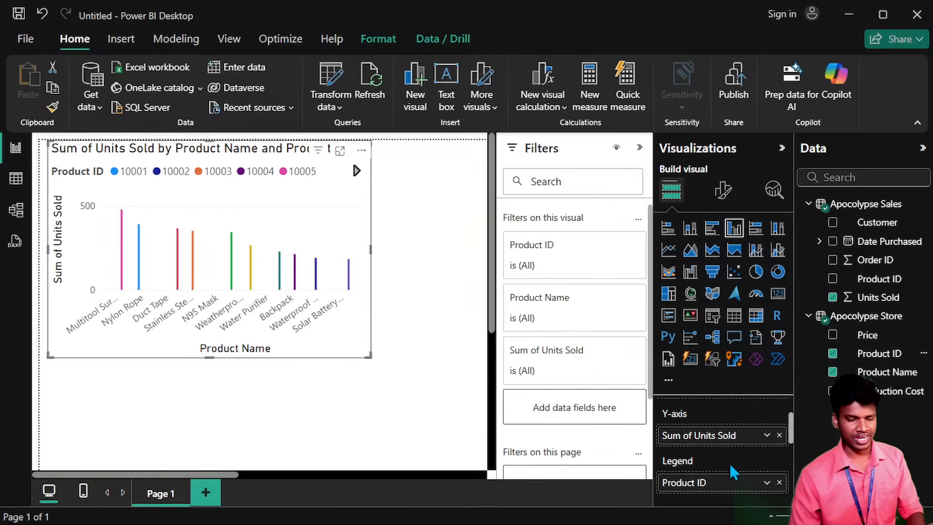
pyautogui.click(779, 483)
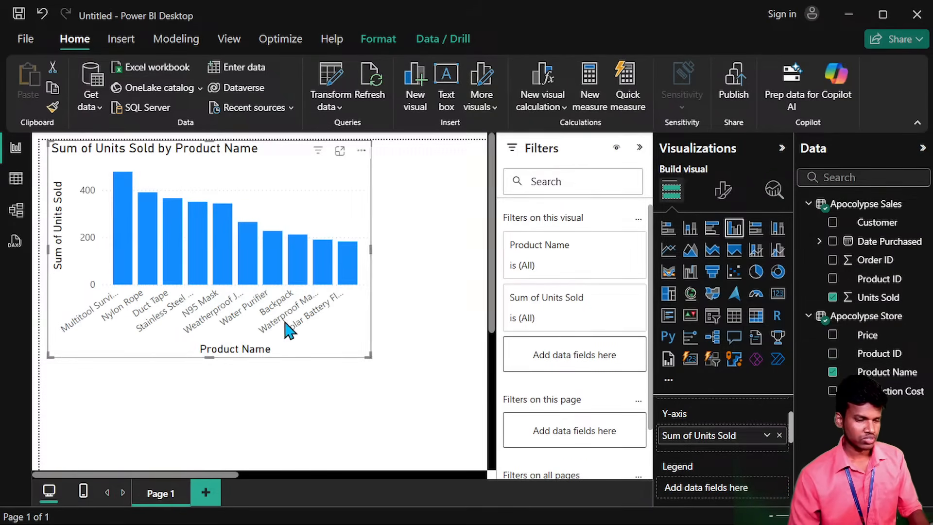
# Enlarge the column chart and inspect the units sold of individual bars, the filters affecting the visual, and its available commands.
pyautogui.moveTo(371, 356); pyautogui.dragTo(461, 457)
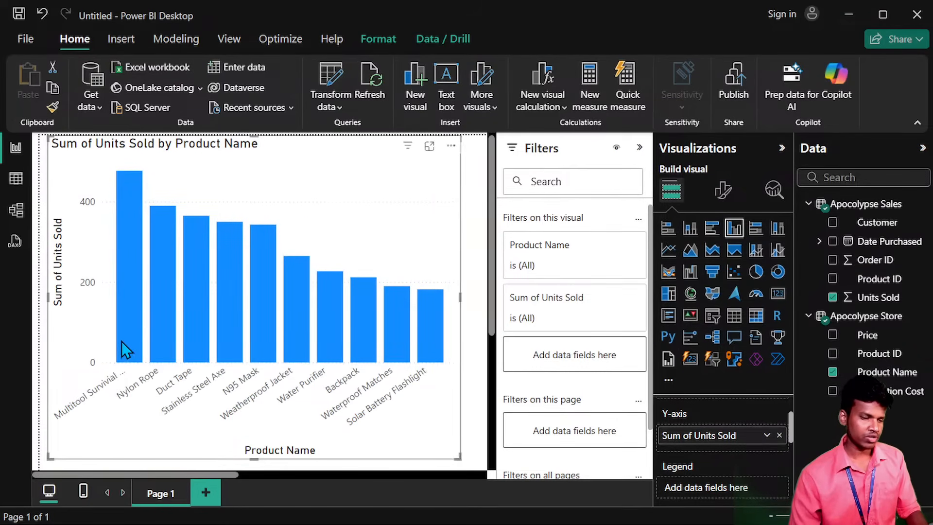
pyautogui.moveTo(130, 331)
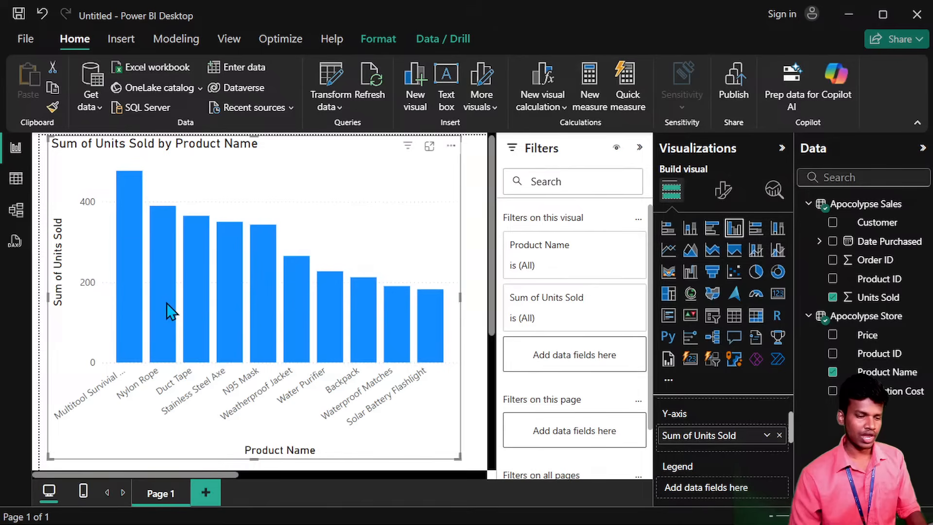
pyautogui.moveTo(202, 322)
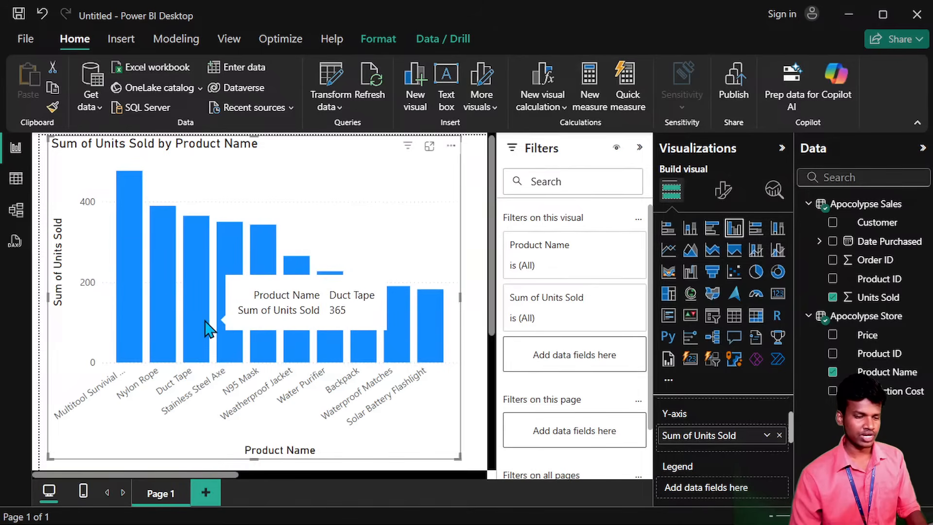
pyautogui.moveTo(229, 330)
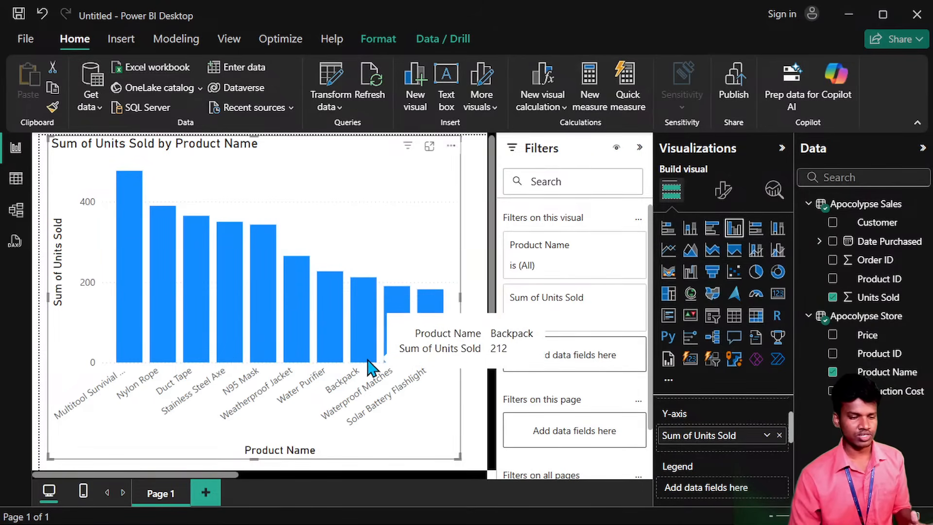
pyautogui.moveTo(343, 337)
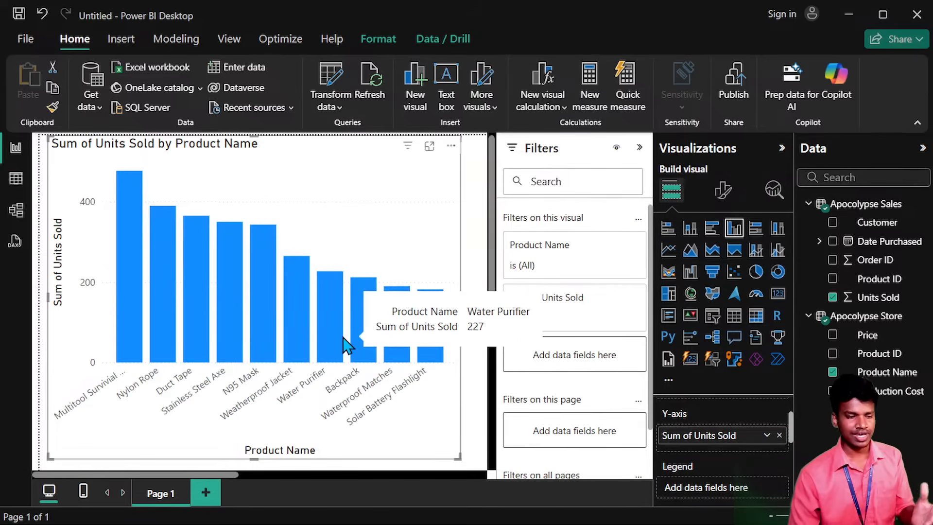
pyautogui.moveTo(408, 148)
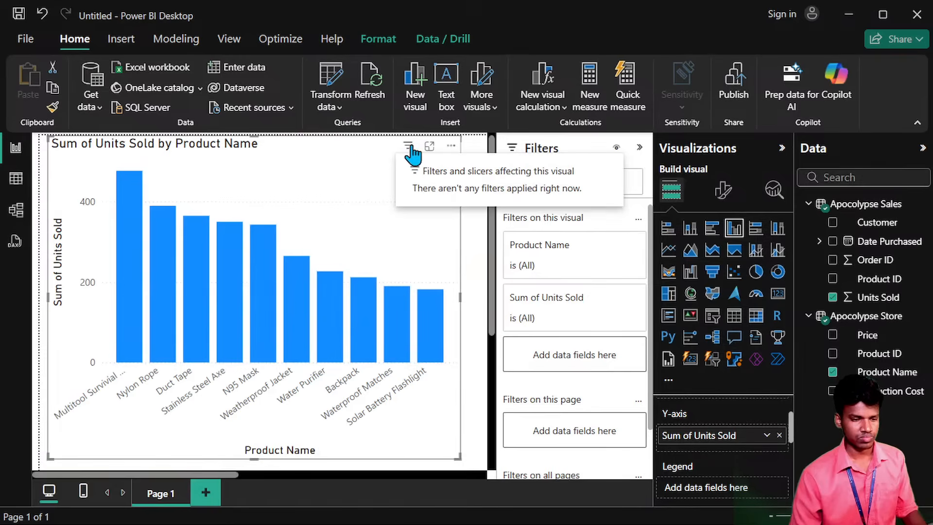
pyautogui.rightClick(315, 152)
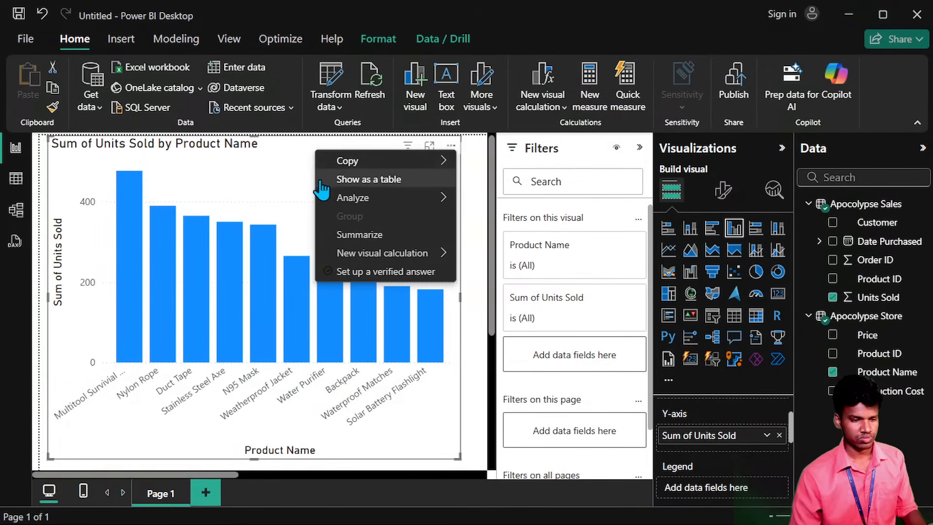
pyautogui.click(292, 162)
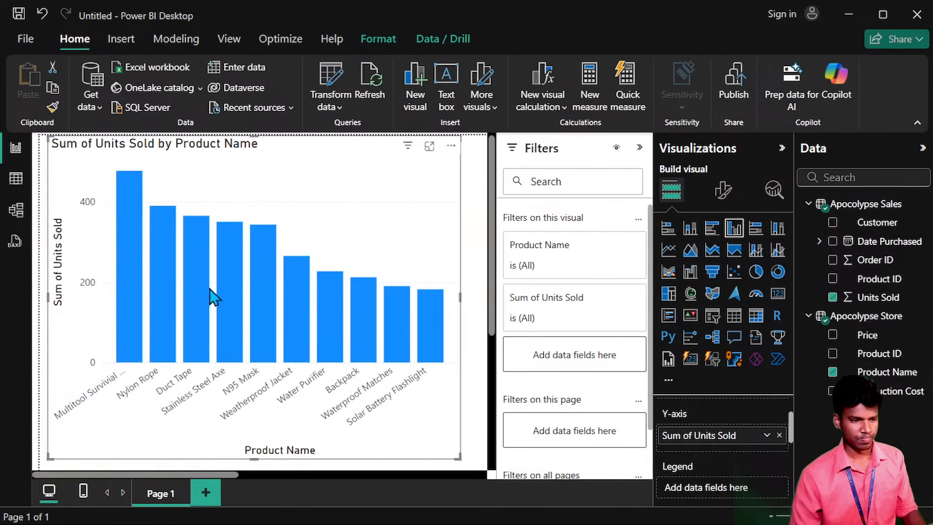
# Sort the column chart's axis in ascending order and look over the reordered bars.
pyautogui.click(451, 146)
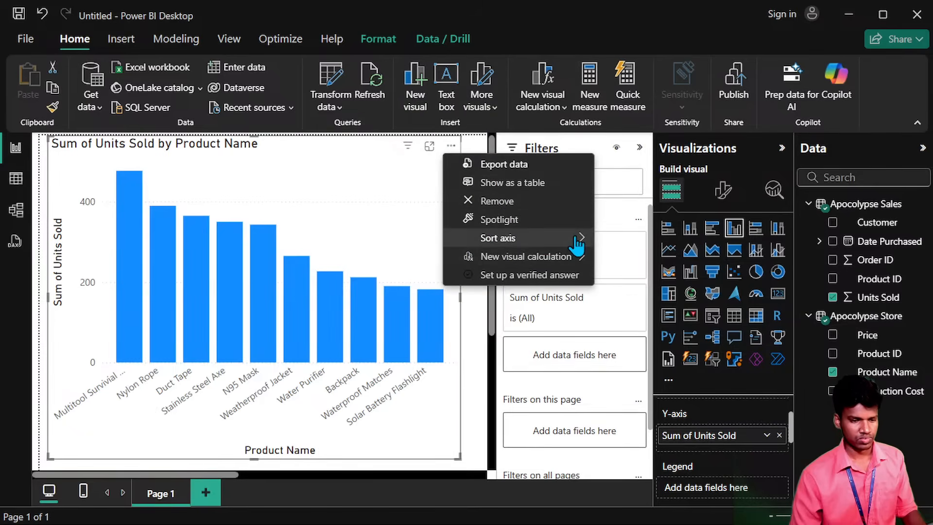
pyautogui.moveTo(577, 243)
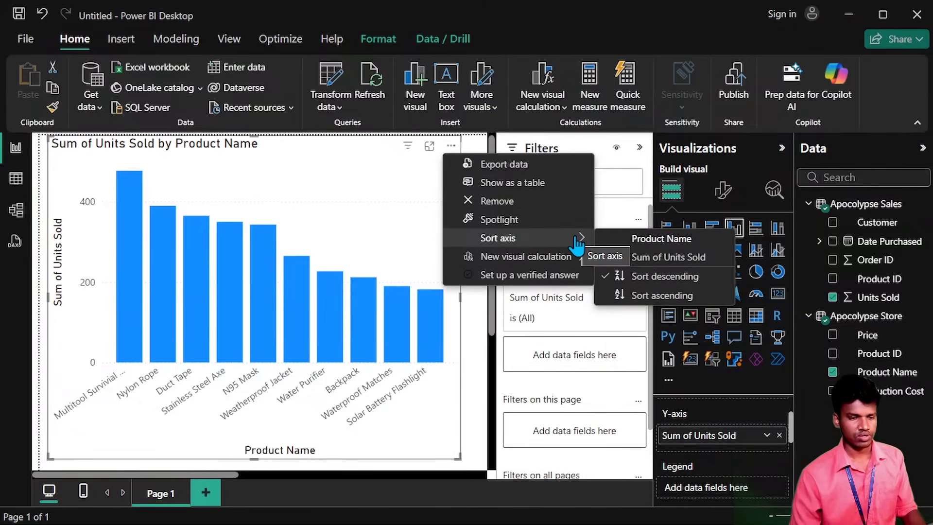
pyautogui.click(676, 296)
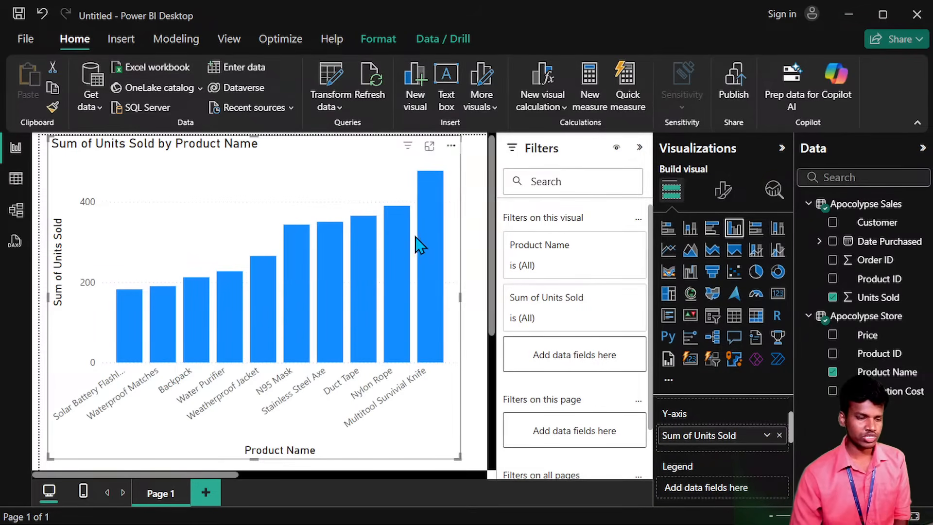
pyautogui.moveTo(425, 233)
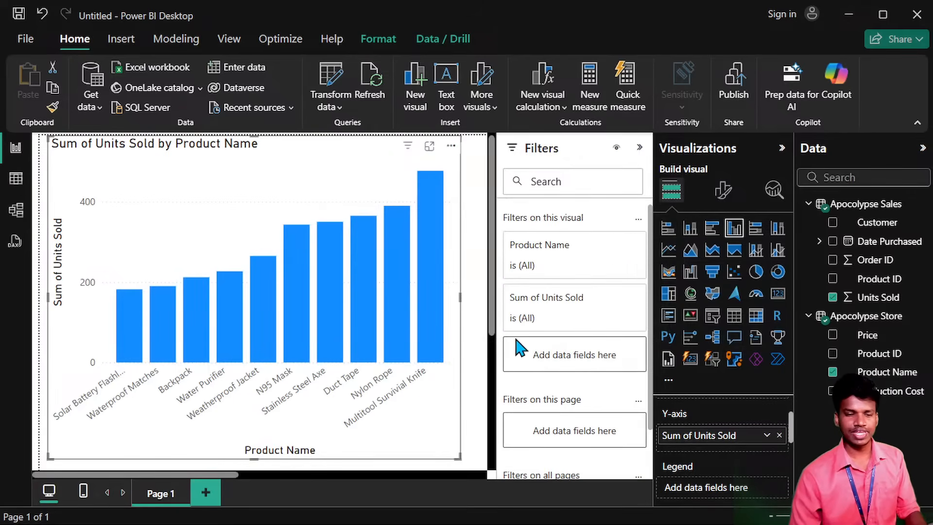
pyautogui.moveTo(440, 304)
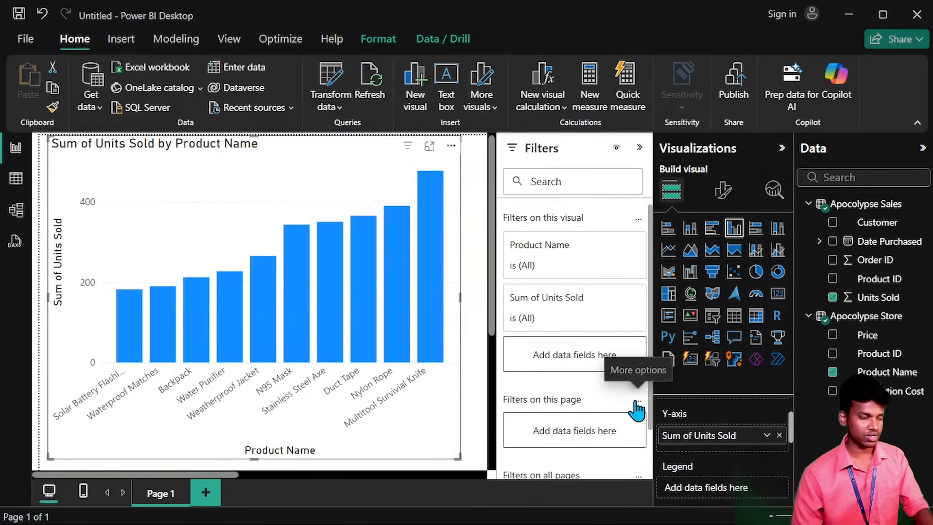
# Format the column chart's X-axis values as bold, try black as their color, and settle on white.
pyautogui.click(724, 191)
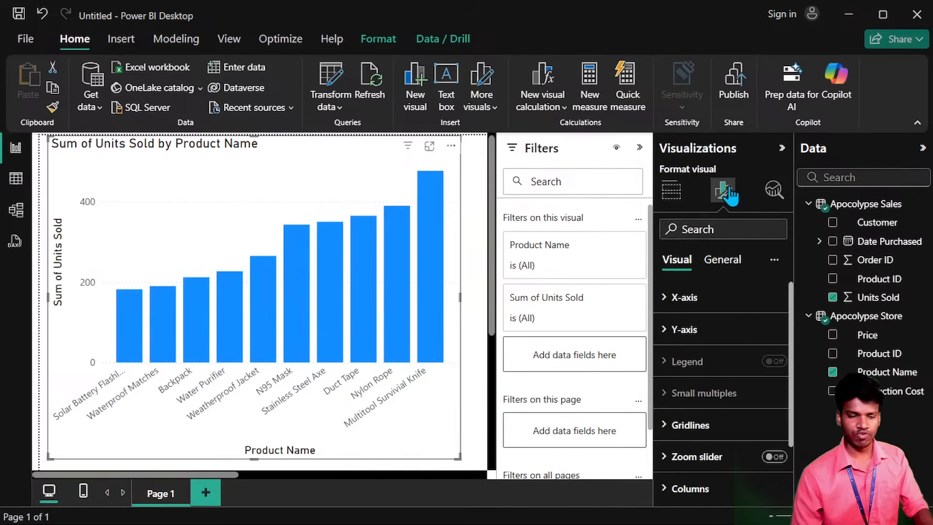
pyautogui.click(703, 300)
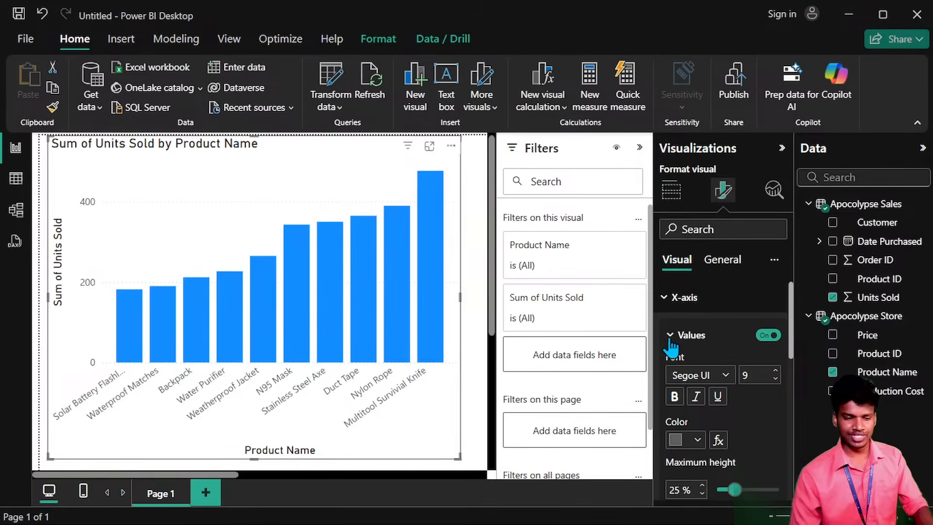
pyautogui.scroll(-3, 680, 345)
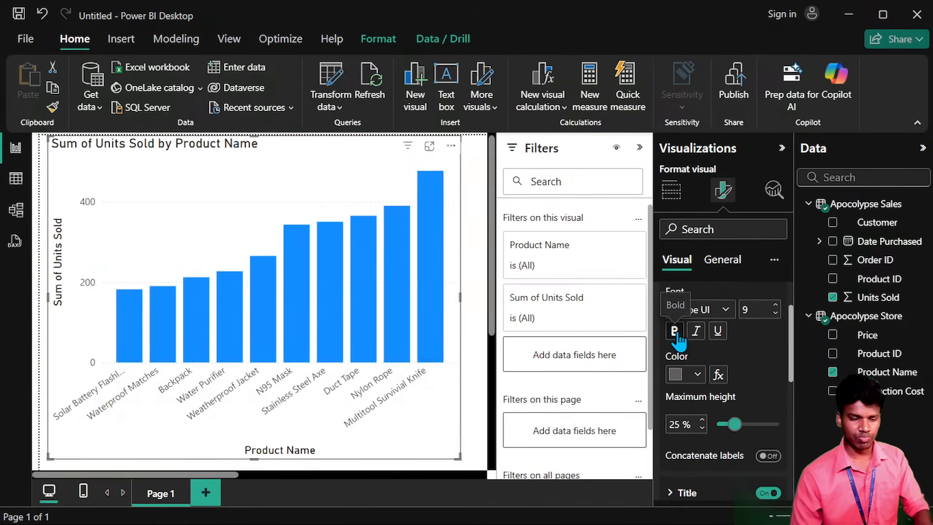
pyautogui.click(676, 332)
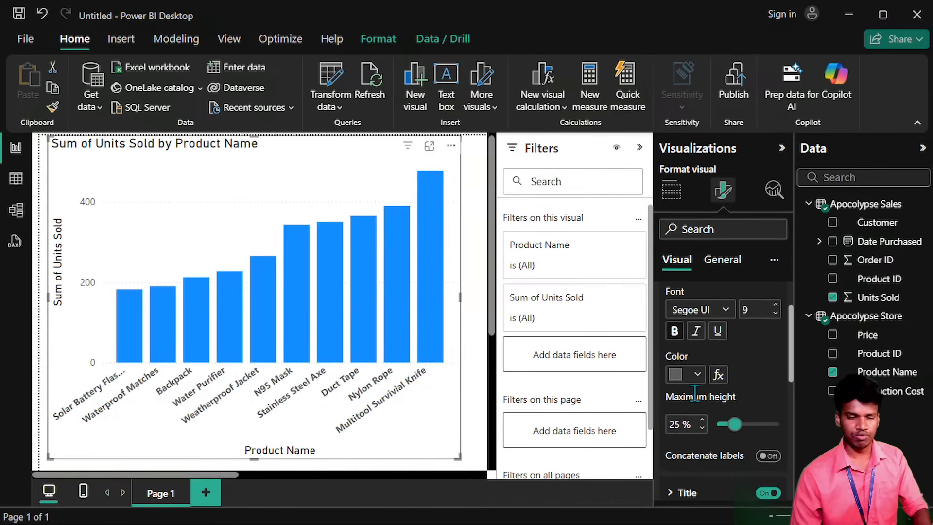
pyautogui.click(678, 374)
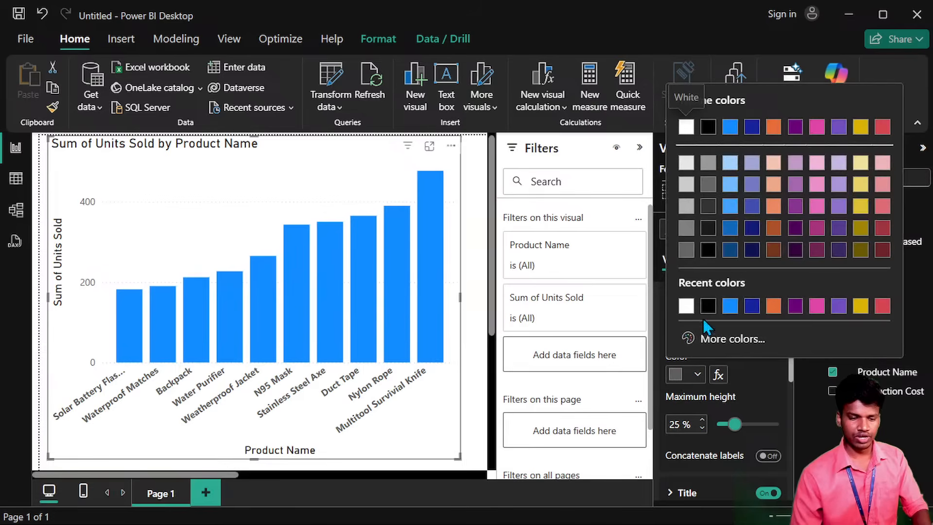
pyautogui.click(708, 305)
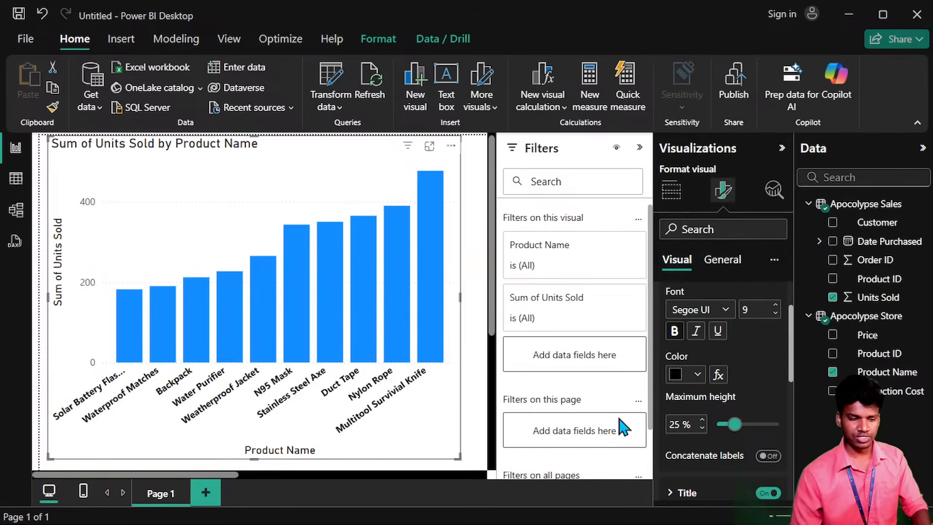
pyautogui.click(676, 375)
pyautogui.click(708, 306)
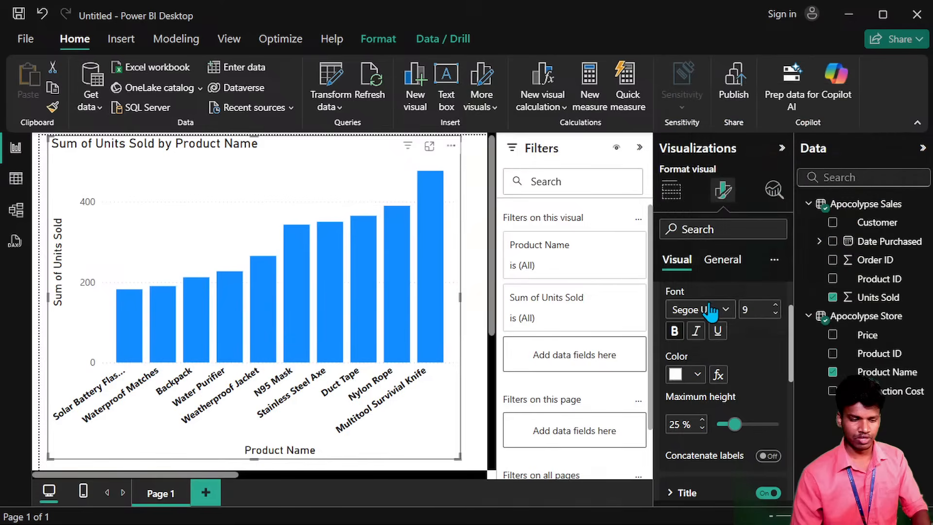
# Turn off the X-axis title of the column chart.
pyautogui.scroll(-4, 722, 425)
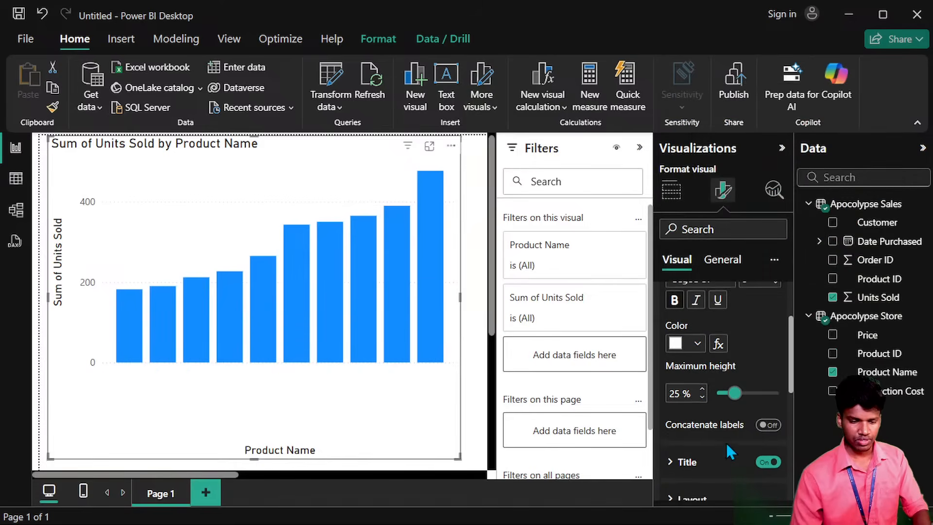
pyautogui.click(699, 400)
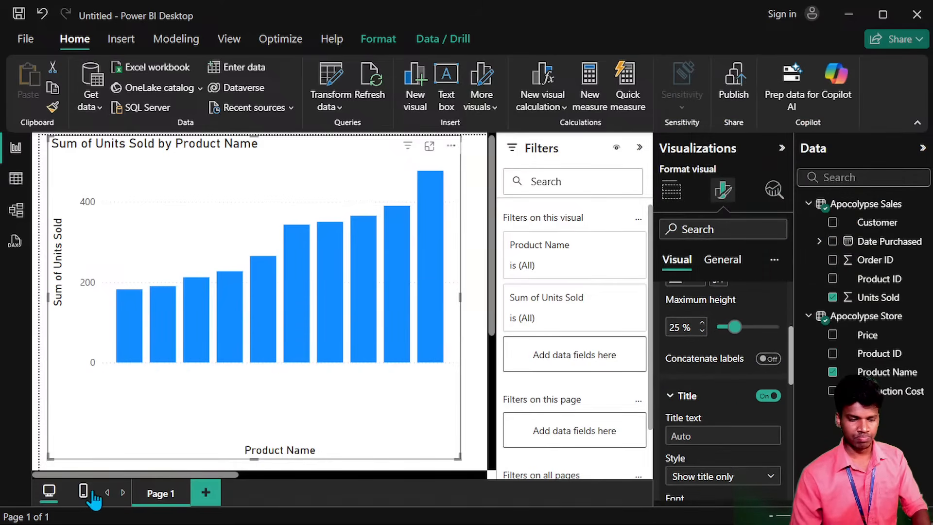
pyautogui.click(772, 397)
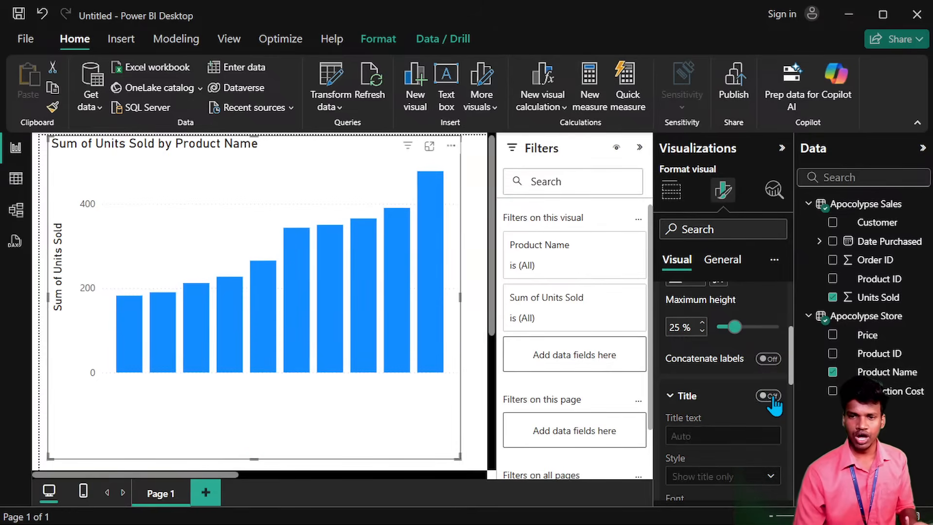
# Set the column chart's Y-axis range to a minimum of 50 and a maximum of 500.
pyautogui.click(706, 398)
pyautogui.scroll(-2, 706, 397)
pyautogui.click(685, 418)
pyautogui.scroll(-3, 699, 420)
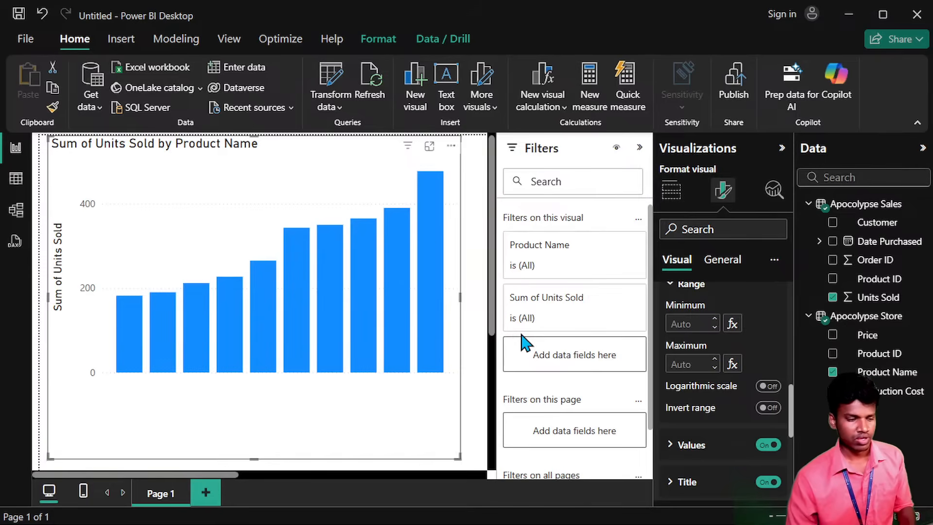
pyautogui.click(697, 318)
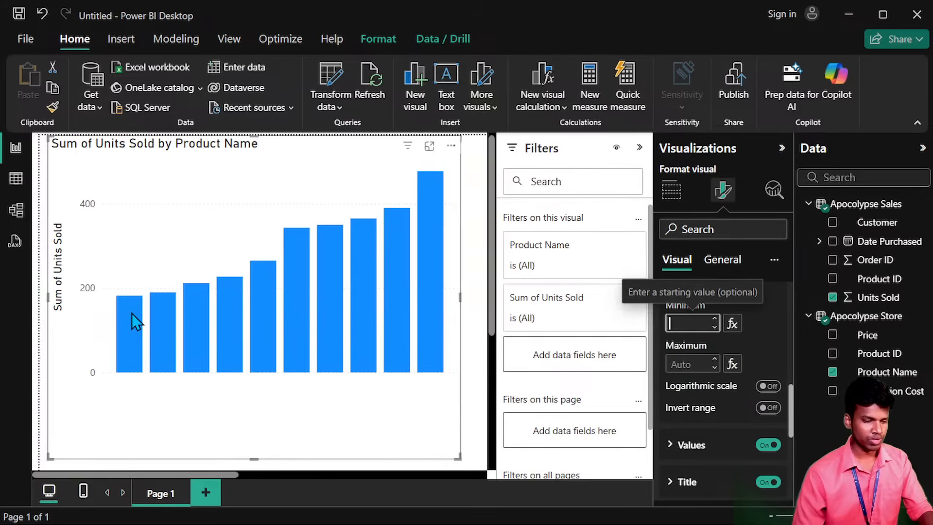
pyautogui.moveTo(132, 313)
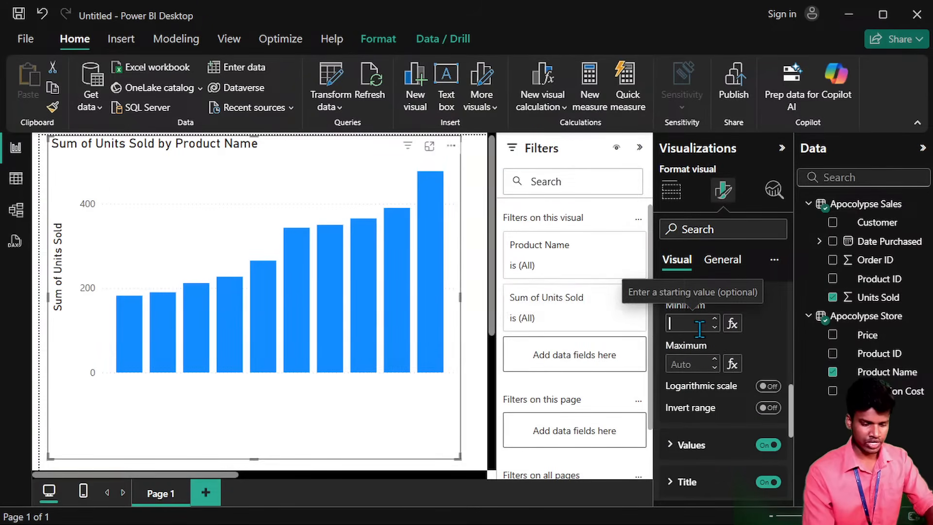
pyautogui.write('50')
pyautogui.press('Return')
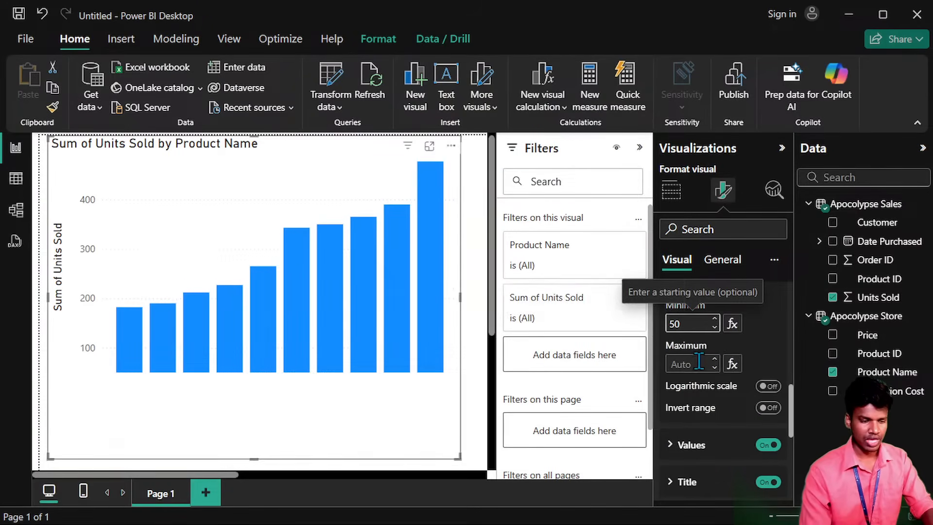
pyautogui.click(698, 362)
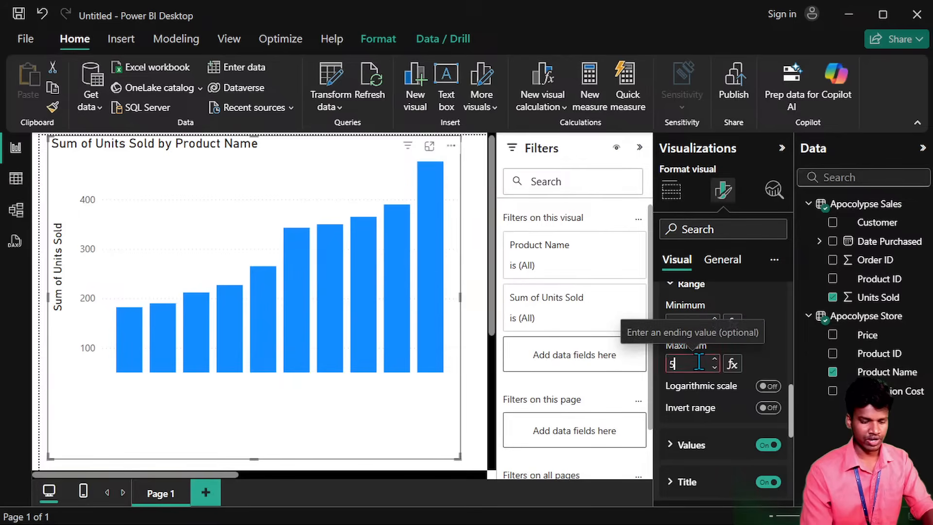
pyautogui.write('500')
pyautogui.press('Return')
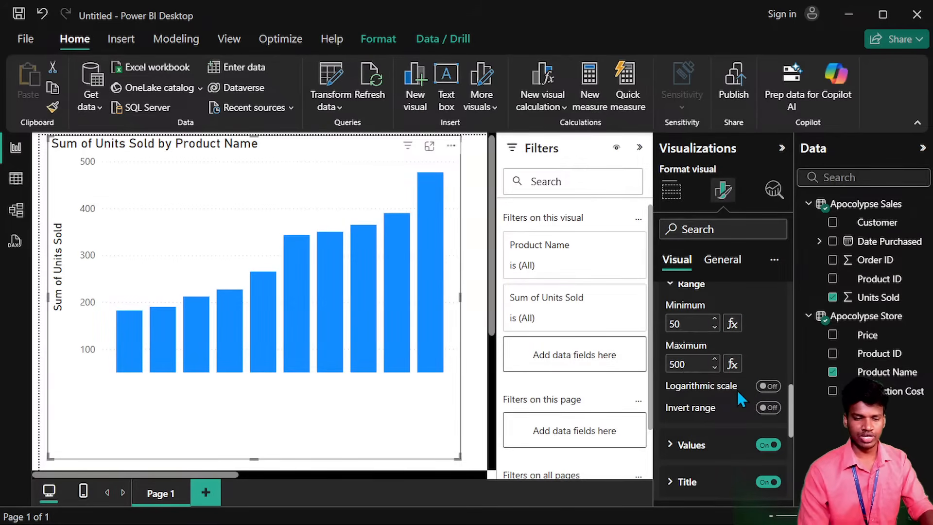
# Format the Y-axis values as bold with font size 10 and color them white.
pyautogui.scroll(-1, 698, 425)
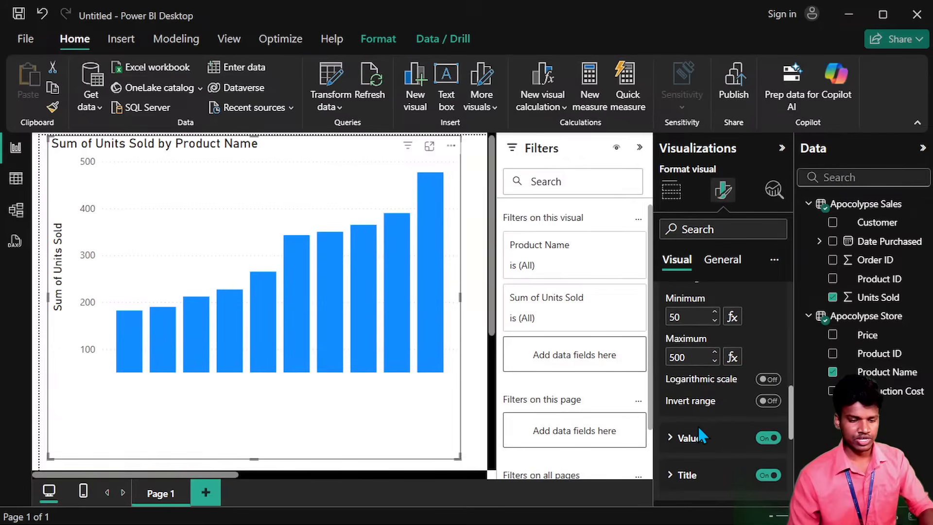
pyautogui.click(691, 439)
pyautogui.scroll(-2, 689, 432)
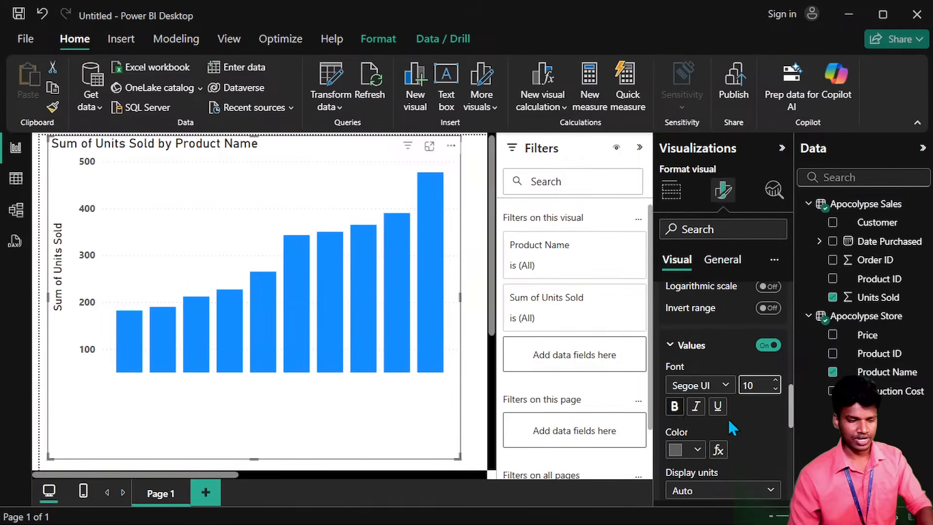
pyautogui.click(677, 447)
pyautogui.click(685, 384)
pyautogui.scroll(-1, 717, 442)
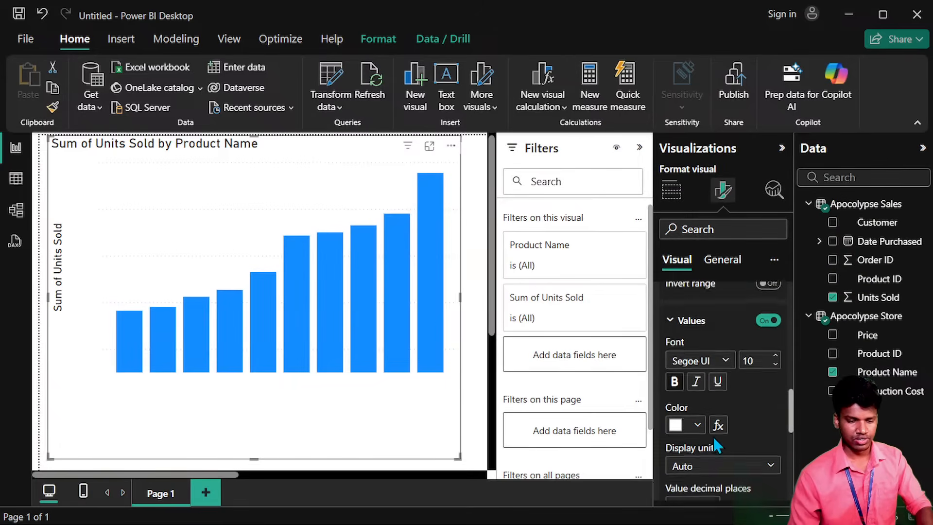
# Look through the display units available for the Y-axis values and turn off the Y-axis title.
pyautogui.scroll(-2, 716, 445)
pyautogui.click(769, 396)
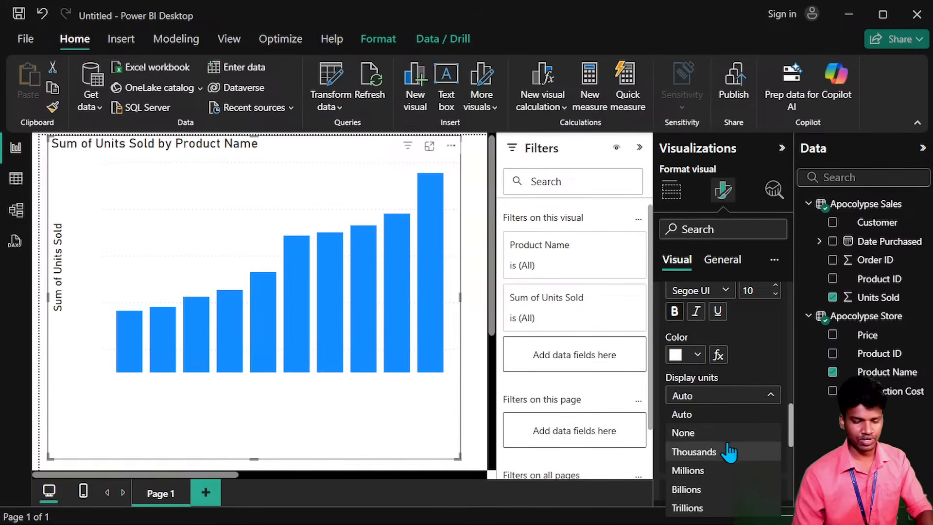
pyautogui.scroll(-3, 741, 403)
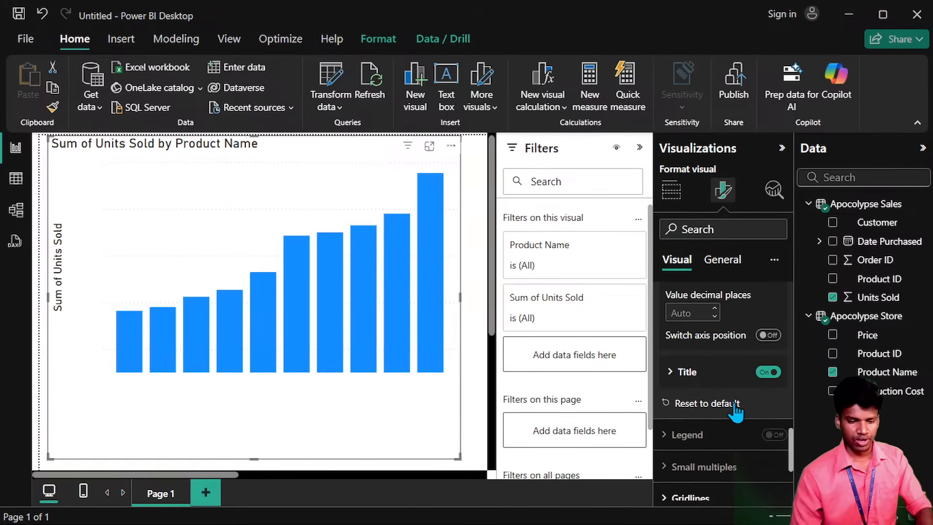
pyautogui.click(771, 373)
# Set the color of the chart's horizontal gridlines to white.
pyautogui.scroll(-2, 744, 389)
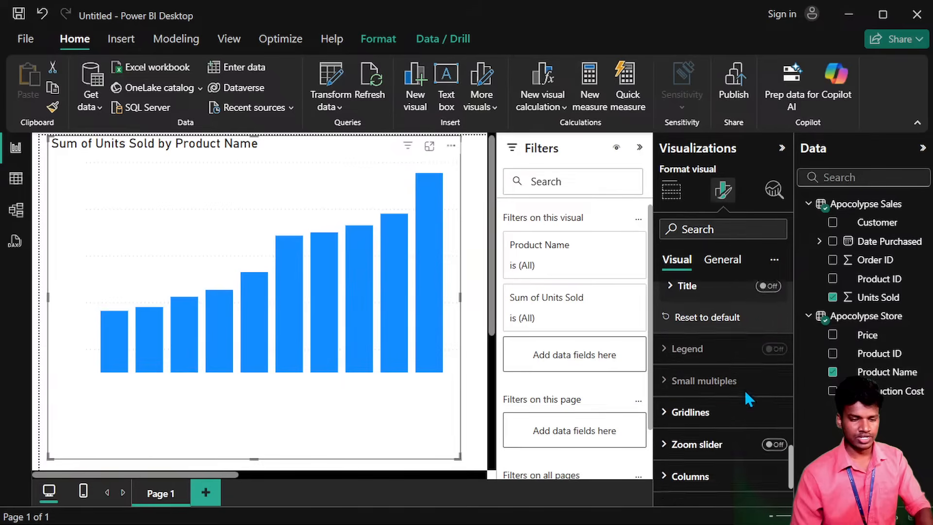
pyautogui.click(717, 405)
pyautogui.scroll(-2, 719, 406)
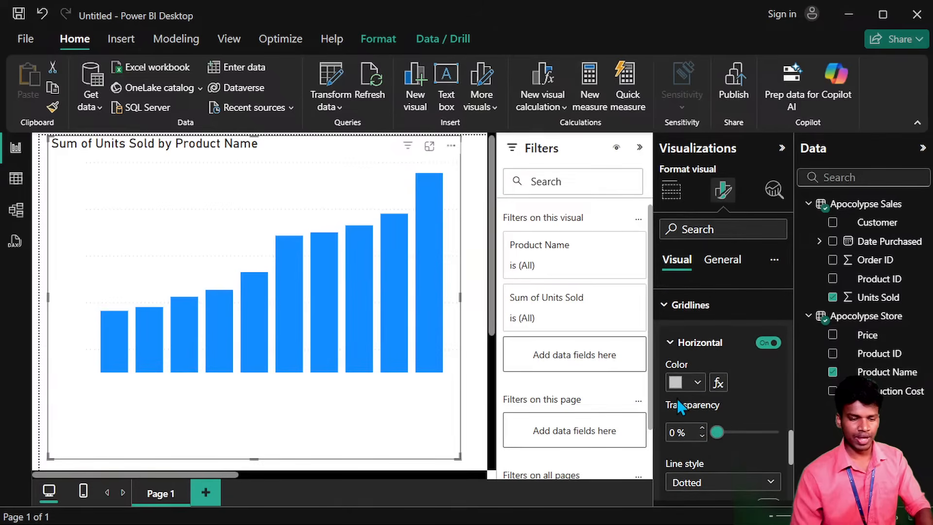
pyautogui.click(676, 383)
pyautogui.click(686, 315)
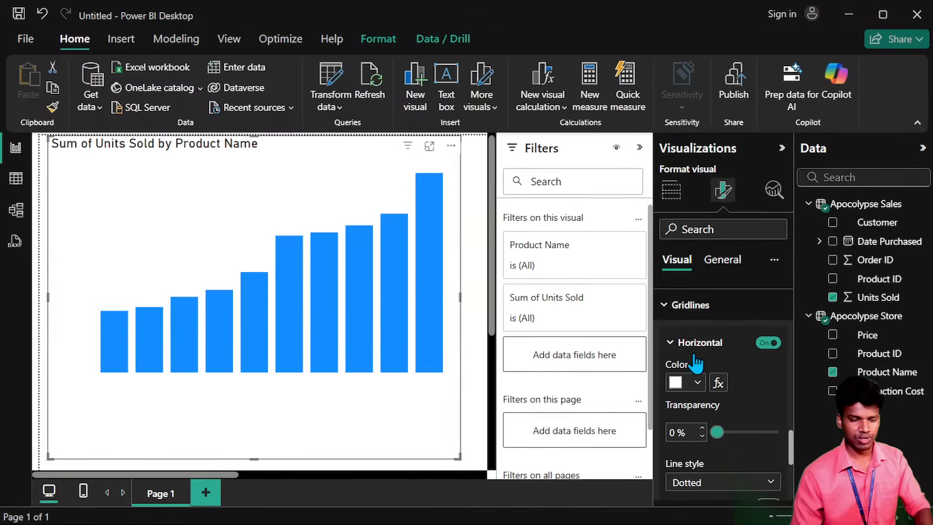
pyautogui.click(712, 350)
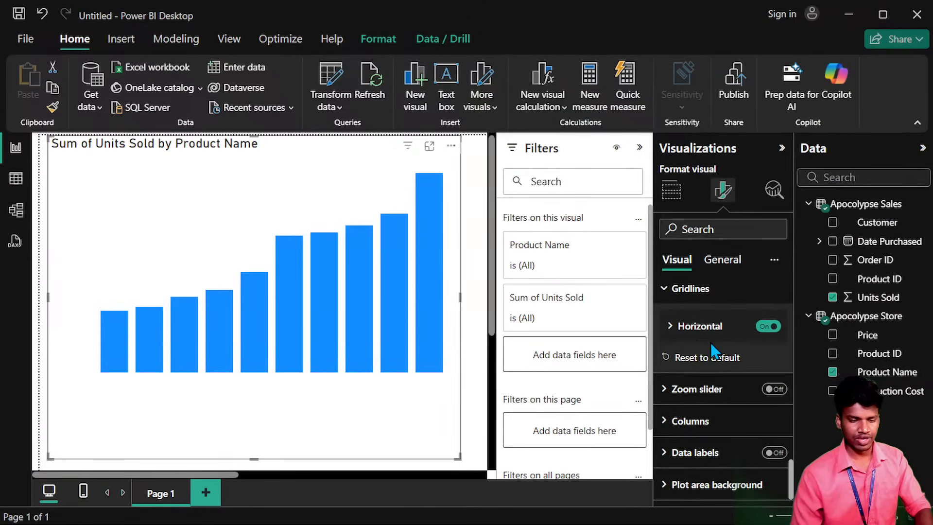
# Turn on the chart's zoom slider and try narrowing and restoring the Y-axis range with it.
pyautogui.click(775, 389)
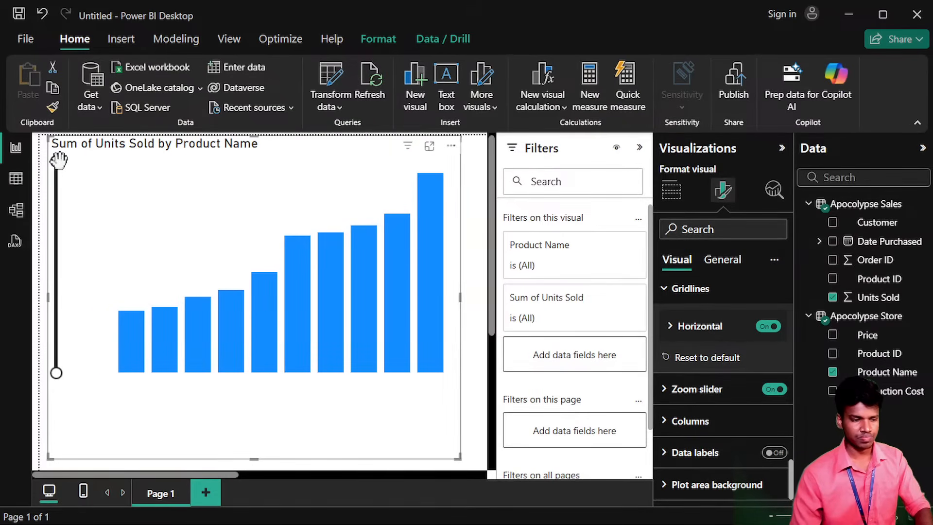
pyautogui.moveTo(58, 159); pyautogui.dragTo(100, 130)
pyautogui.moveTo(57, 372); pyautogui.dragTo(77, 281)
pyautogui.moveTo(84, 327); pyautogui.dragTo(78, 377)
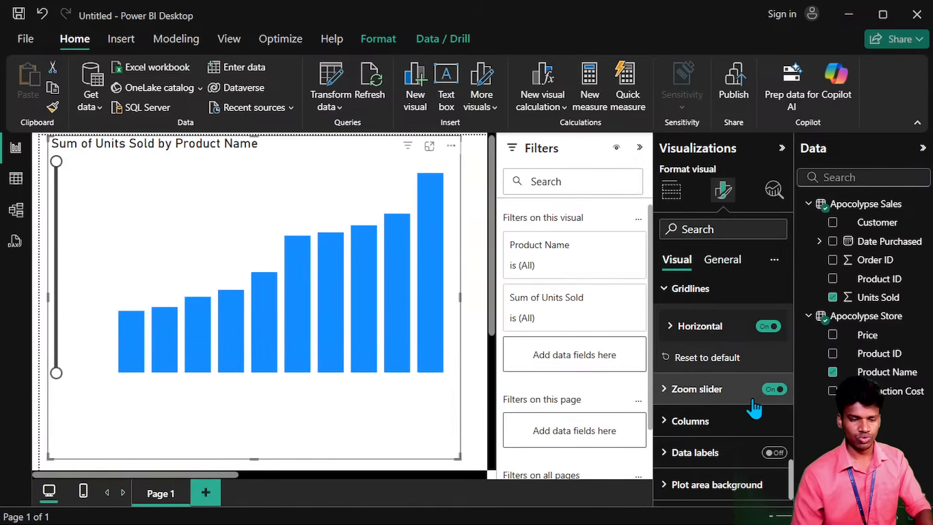
# Set the color of the chart's columns to dark purple for all categories.
pyautogui.click(666, 421)
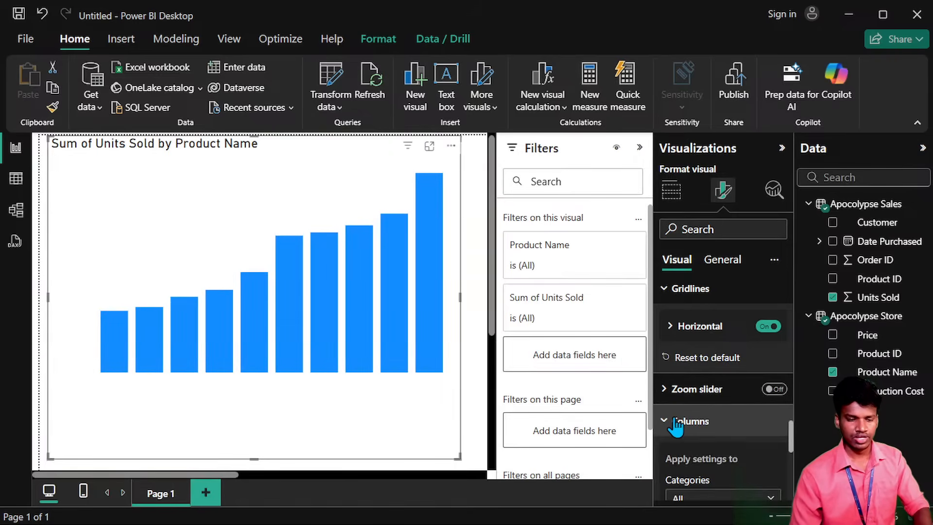
pyautogui.scroll(-2, 680, 423)
pyautogui.scroll(-1, 700, 413)
pyautogui.click(674, 442)
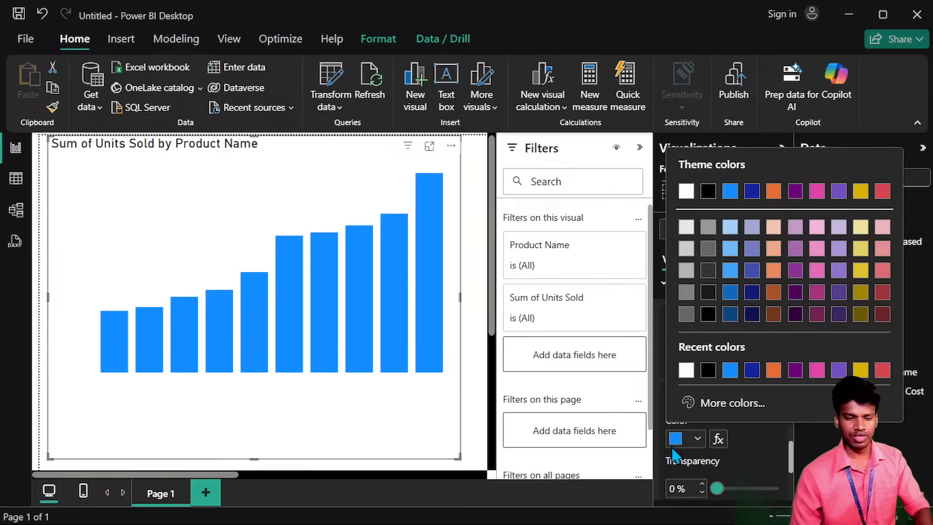
pyautogui.click(796, 314)
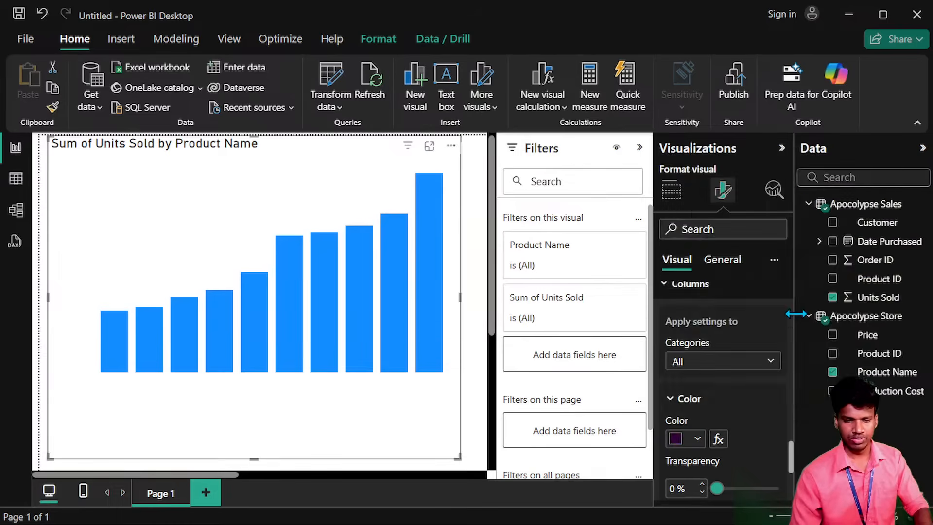
# Set the chart columns' color to golden yellow and give them a black border.
pyautogui.click(674, 439)
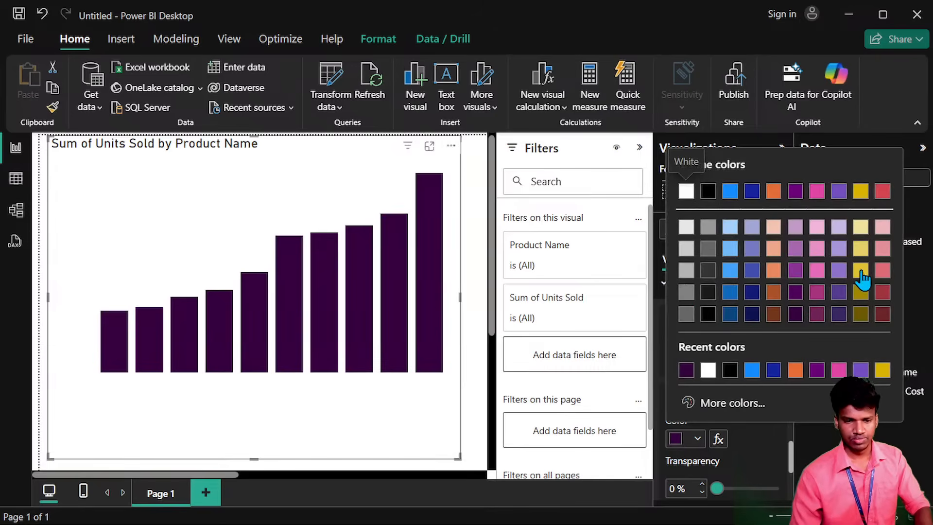
pyautogui.click(860, 191)
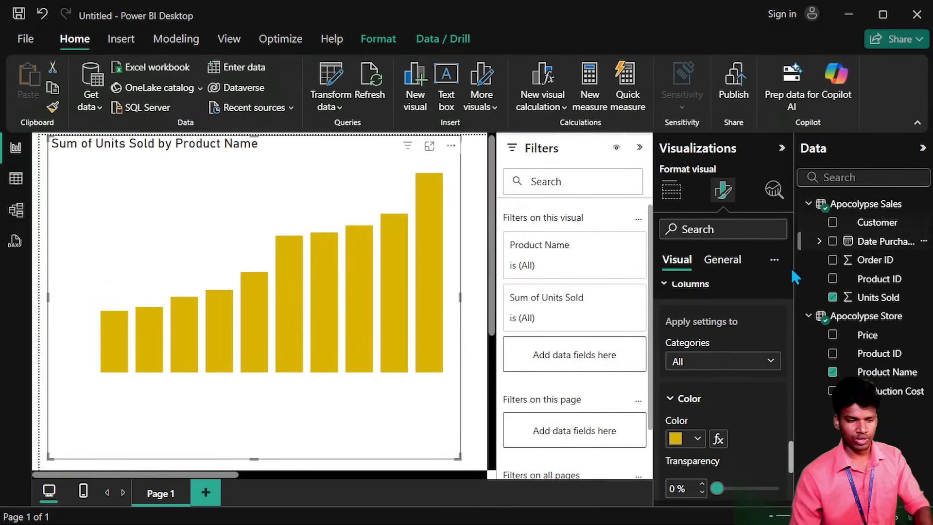
pyautogui.scroll(-3, 704, 379)
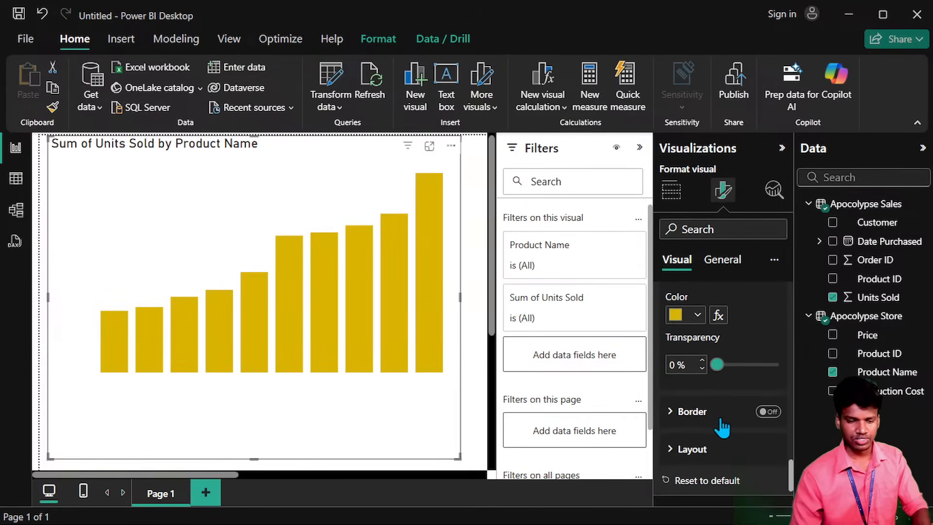
pyautogui.click(767, 413)
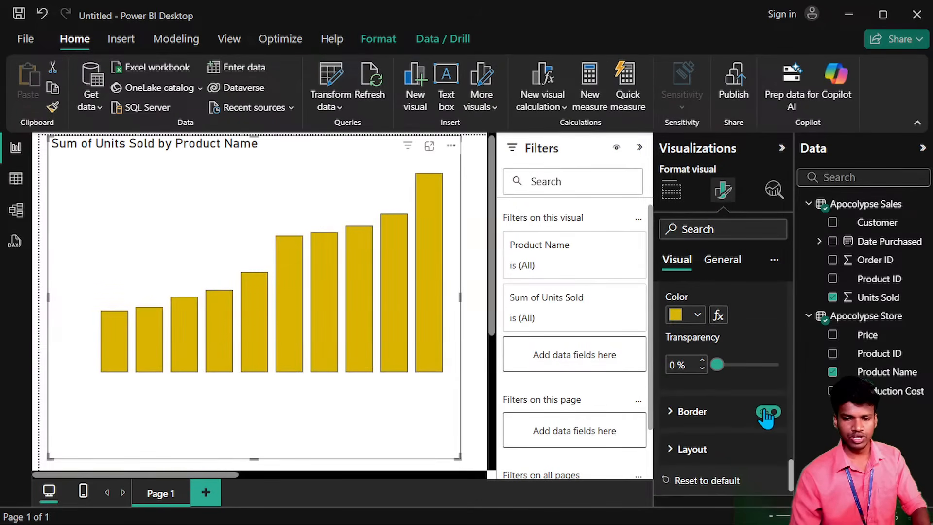
pyautogui.click(692, 411)
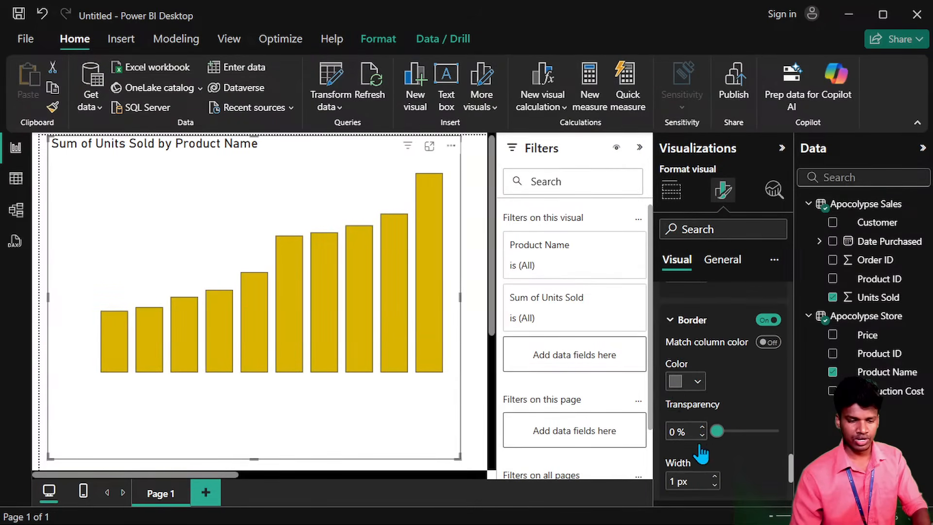
pyautogui.click(686, 382)
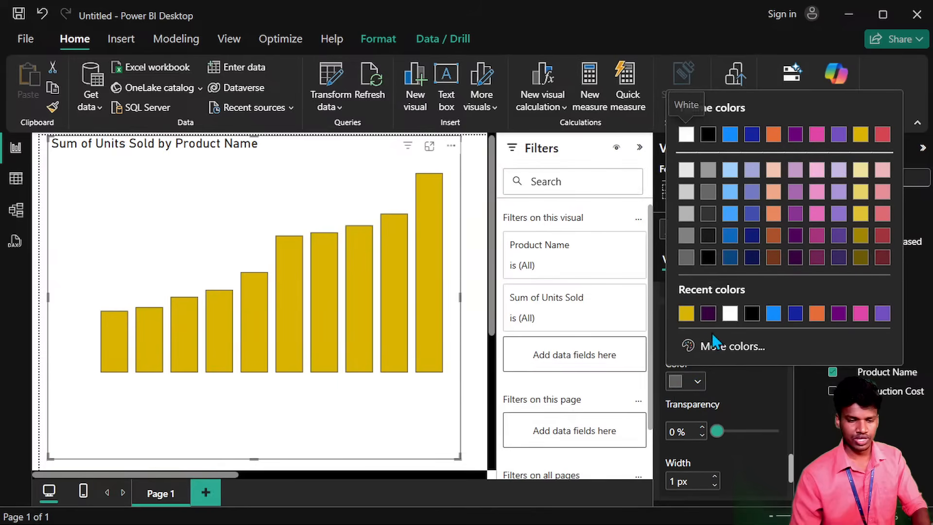
pyautogui.click(750, 315)
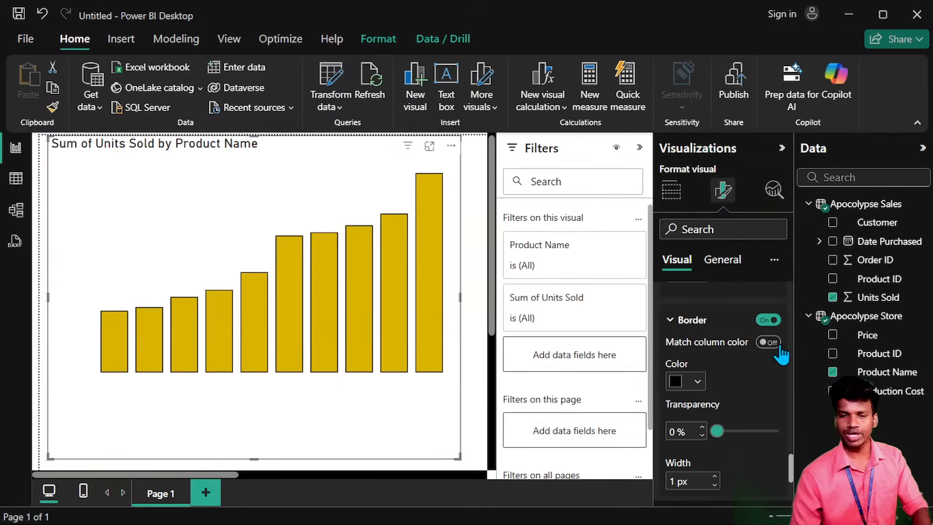
# Turn on the chart's data labels and expand their settings.
pyautogui.scroll(-4, 768, 387)
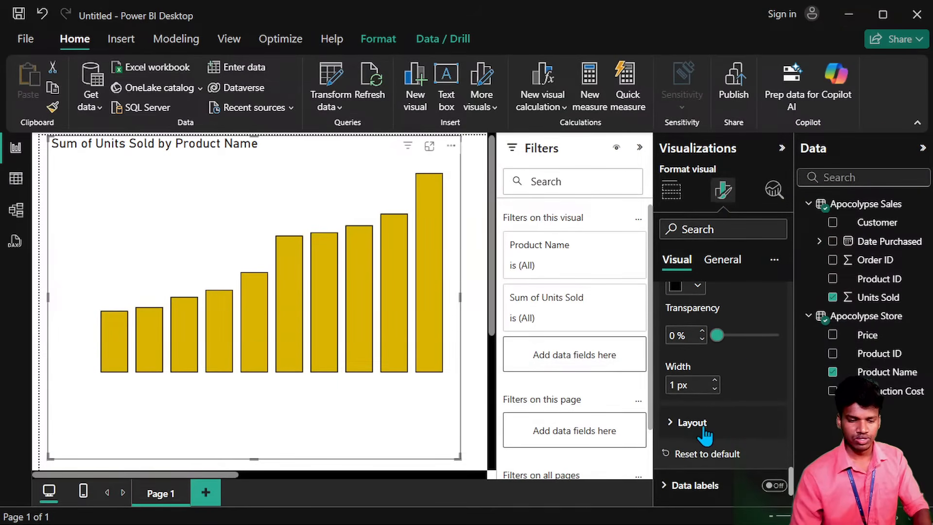
pyautogui.scroll(-1, 748, 438)
pyautogui.click(775, 453)
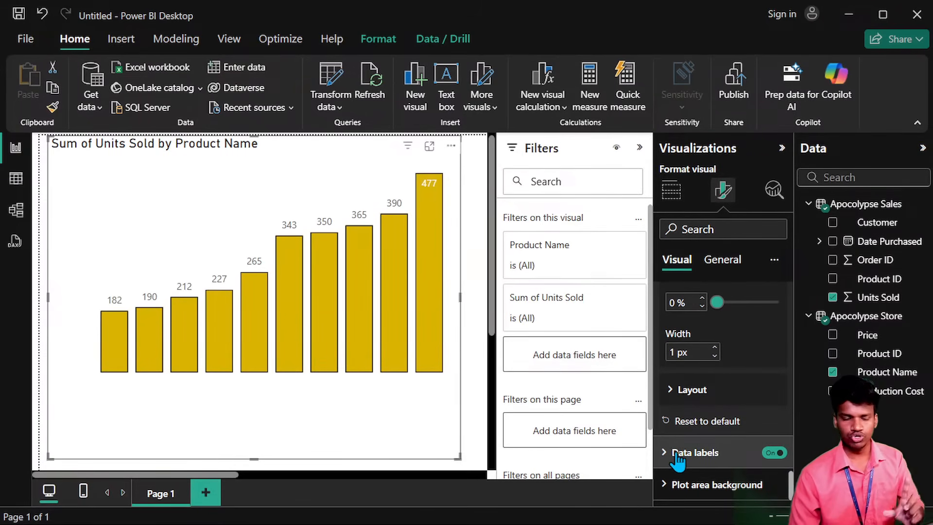
pyautogui.click(685, 453)
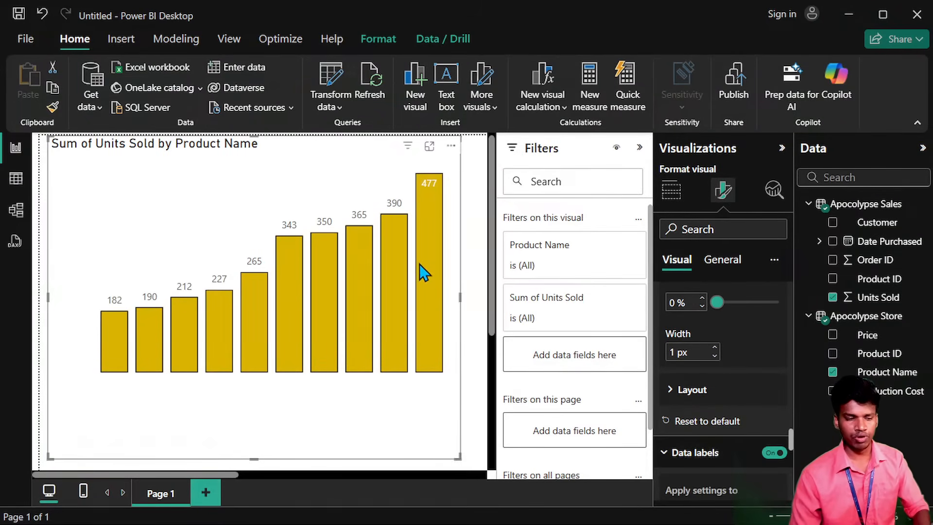
# Format the data label values as bold white text at font size 10.
pyautogui.scroll(-6, 693, 409)
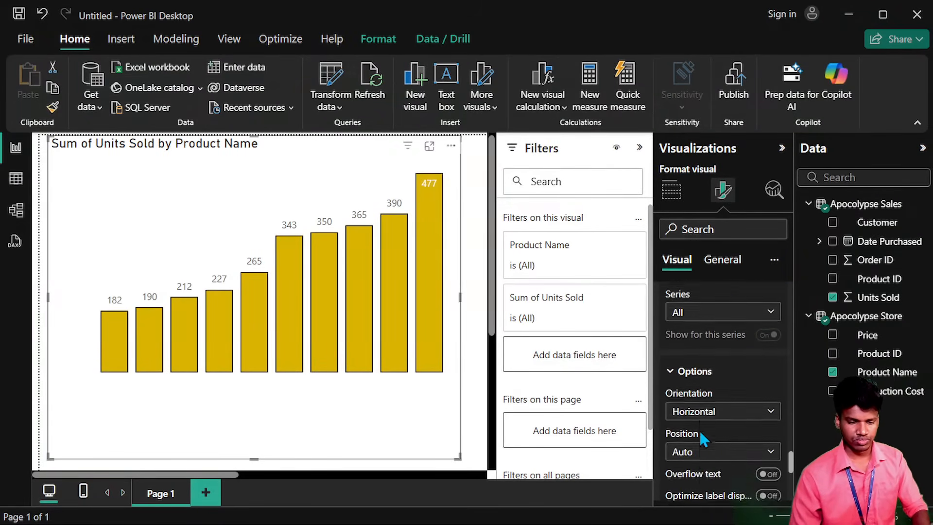
pyautogui.scroll(1, 703, 420)
pyautogui.scroll(-3, 712, 401)
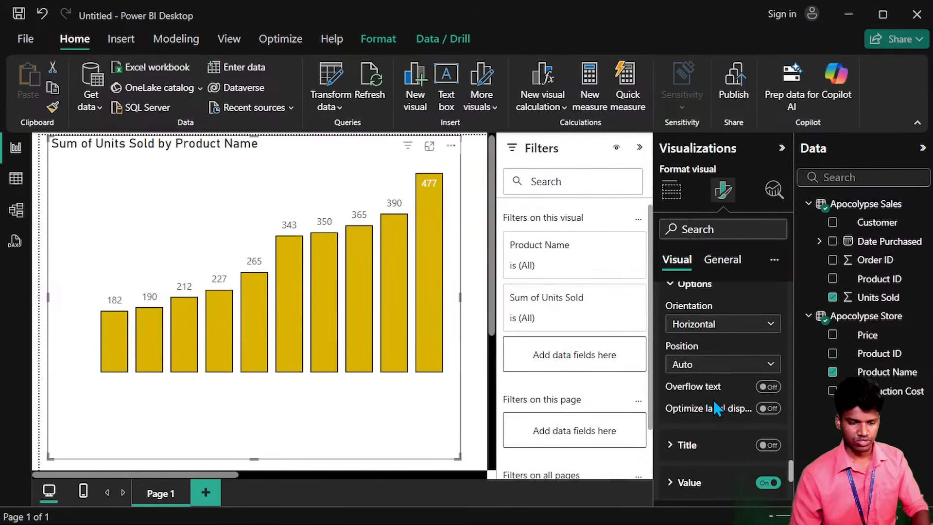
pyautogui.scroll(-2, 713, 398)
pyautogui.click(687, 422)
pyautogui.scroll(-2, 687, 423)
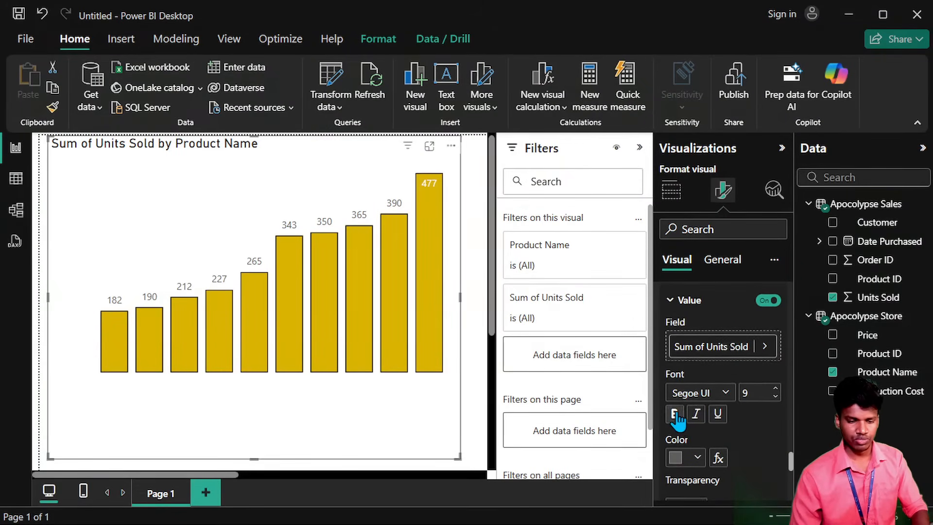
pyautogui.click(674, 458)
pyautogui.click(753, 390)
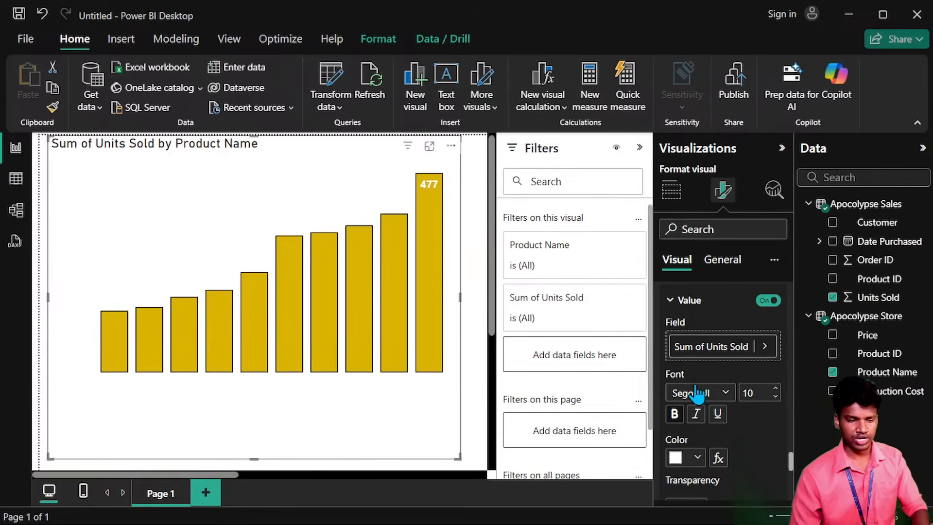
# Look through the remaining data label options, then collapse the border, data label and X-axis settings.
pyautogui.scroll(-2, 692, 382)
pyautogui.scroll(1, 692, 381)
pyautogui.scroll(-1, 692, 382)
pyautogui.scroll(-5, 694, 381)
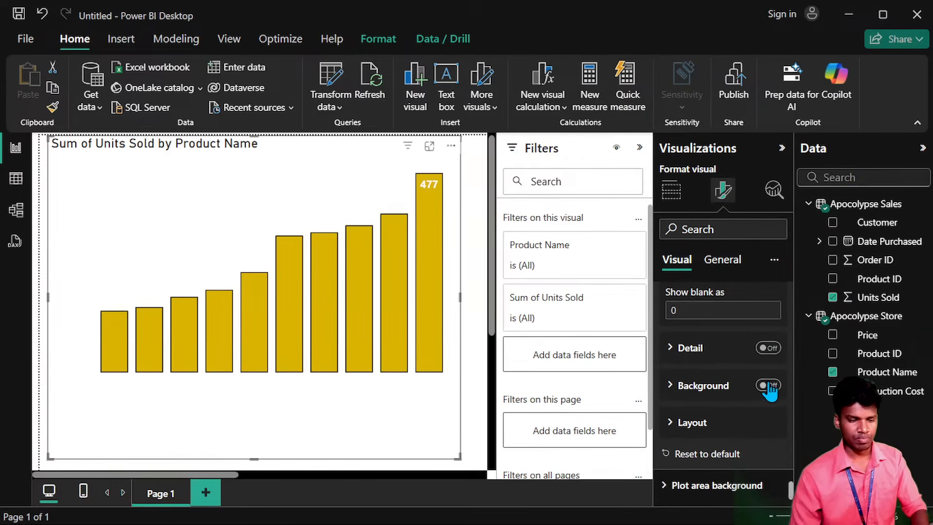
pyautogui.scroll(10, 753, 389)
pyautogui.scroll(4, 730, 346)
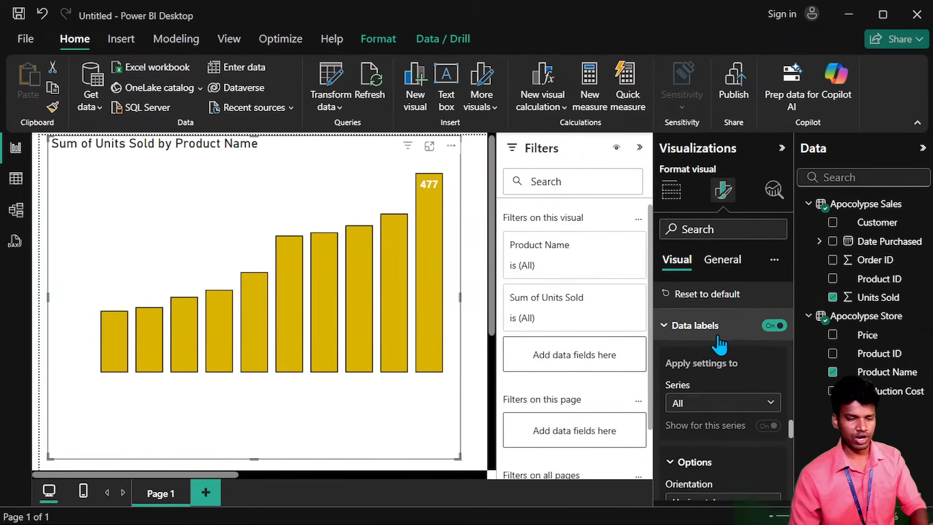
pyautogui.scroll(3, 714, 408)
pyautogui.scroll(2, 707, 384)
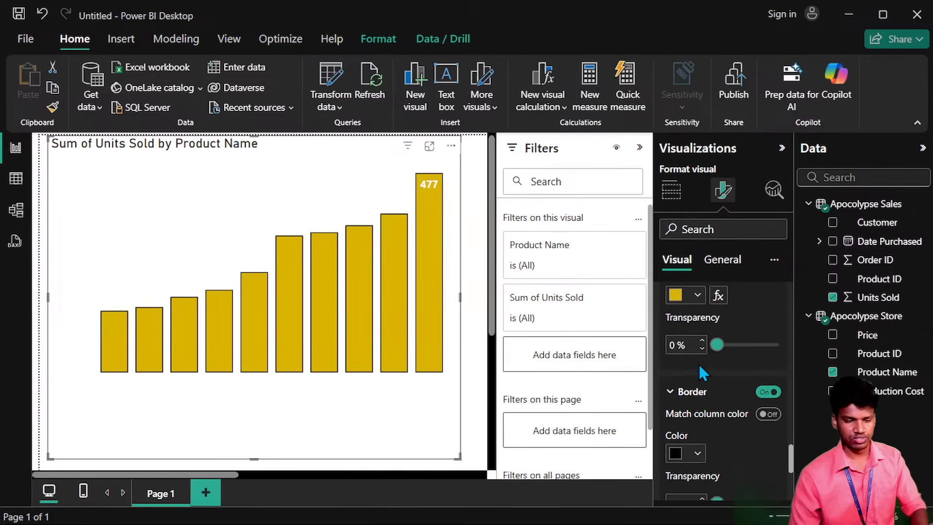
pyautogui.click(692, 392)
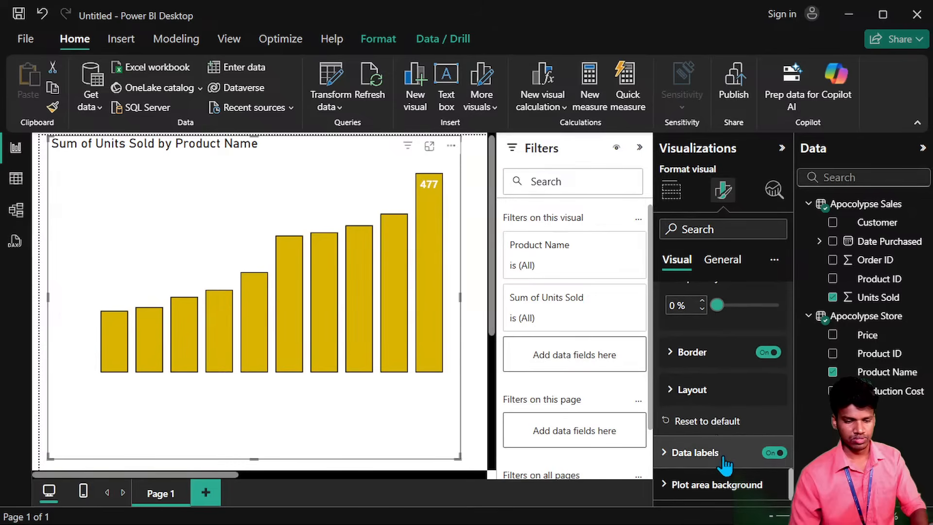
pyautogui.scroll(5, 703, 442)
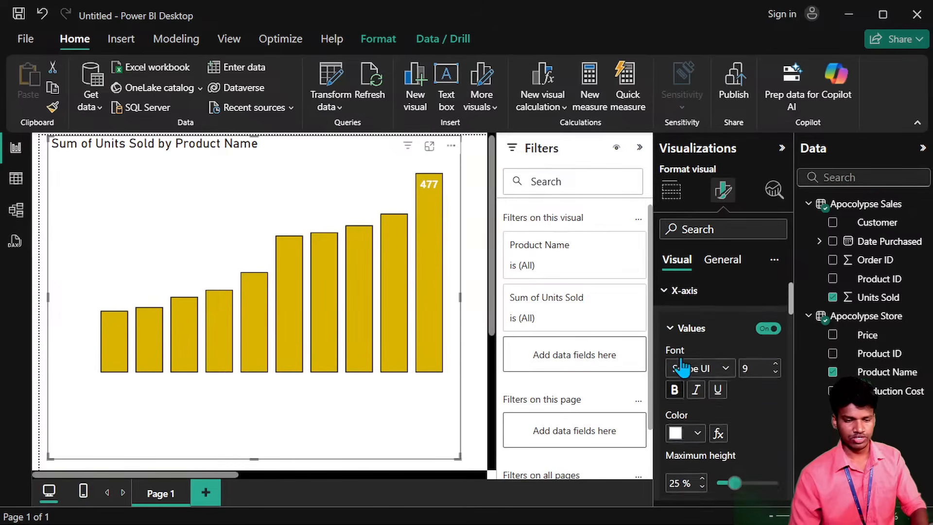
pyautogui.click(702, 295)
# Show the chart's general size properties and resize the chart to a height of 398 and a width of 528.
pyautogui.click(721, 261)
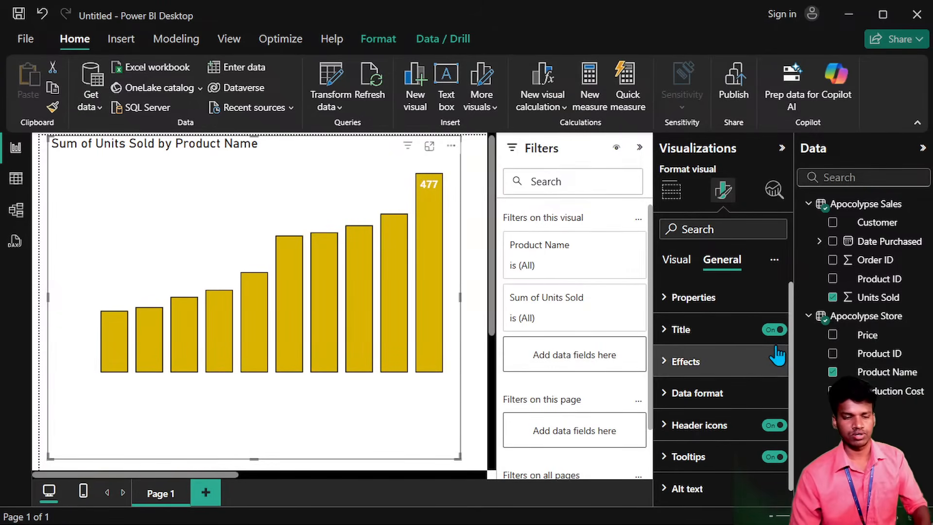
pyautogui.click(690, 298)
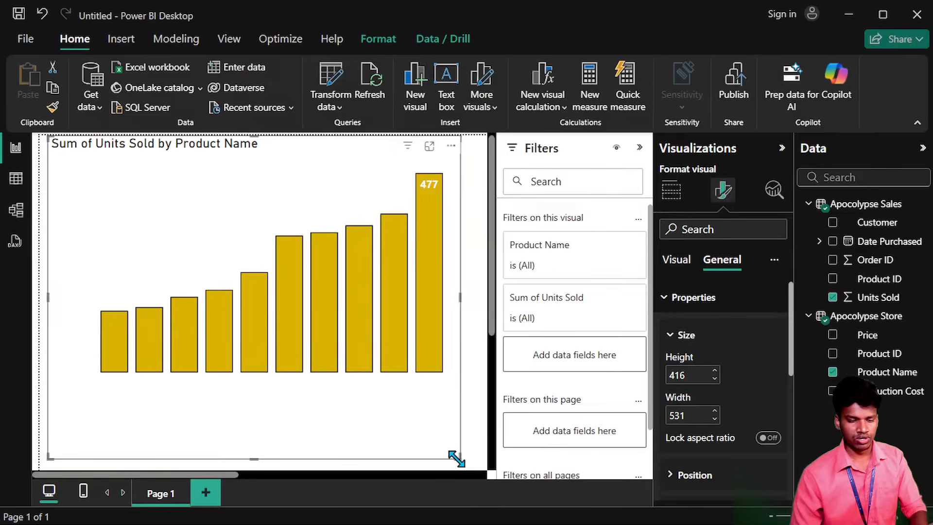
pyautogui.moveTo(457, 458)
pyautogui.mouseDown()
pyautogui.moveTo(444, 287)
pyautogui.moveTo(250, 266)
pyautogui.moveTo(457, 452)
pyautogui.moveTo(458, 443)
pyautogui.mouseUp()
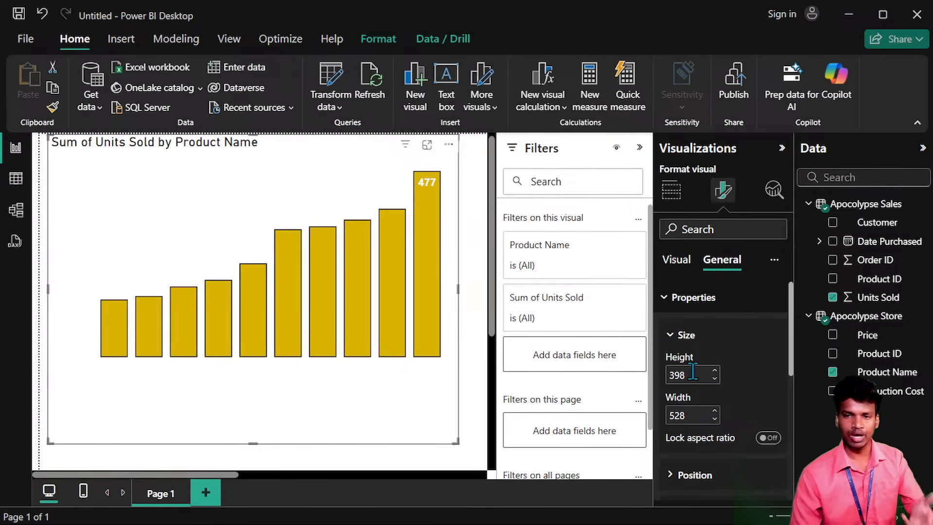
# Look over the chart's lock aspect ratio, position, padding and advanced options, then collapse the properties.
pyautogui.scroll(-2, 743, 407)
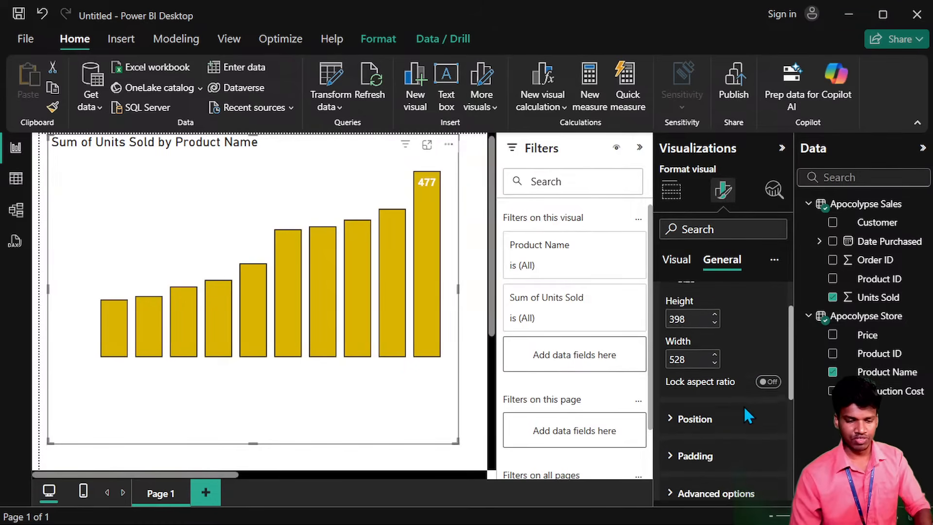
pyautogui.scroll(-1, 748, 415)
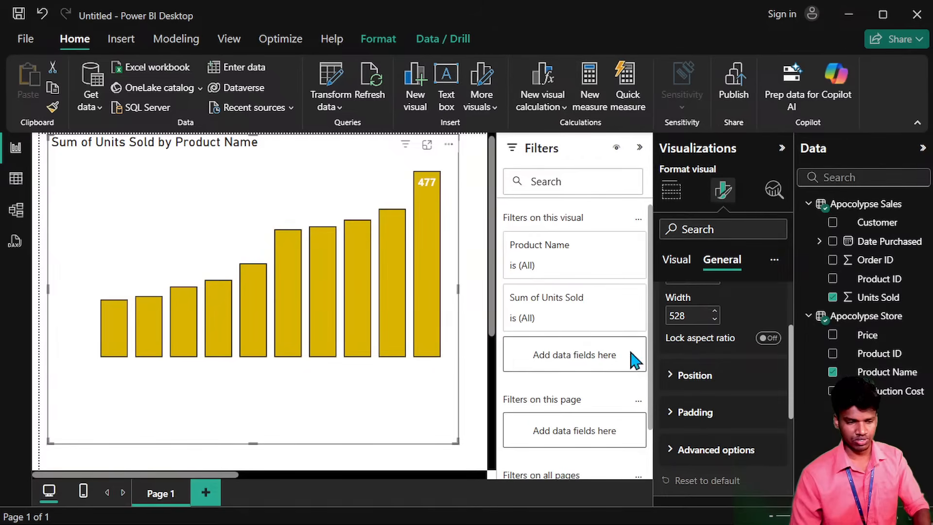
pyautogui.scroll(-1, 684, 380)
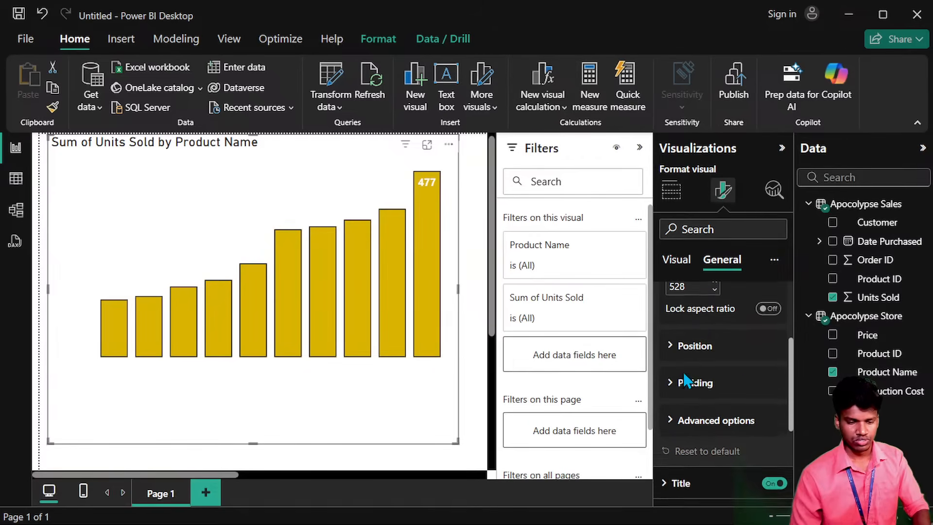
pyautogui.scroll(3, 684, 369)
pyautogui.click(685, 326)
pyautogui.click(674, 298)
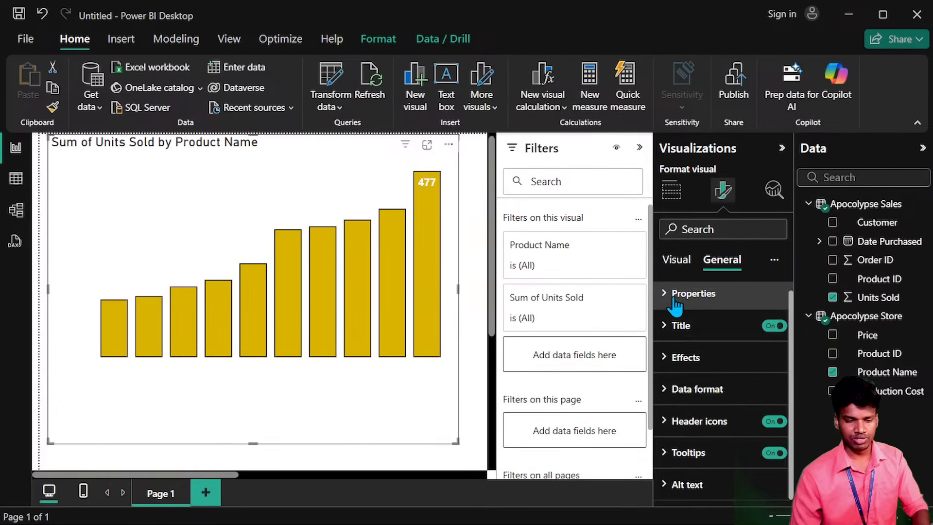
# Replace the chart's title text with "Product wise numbe r of sold".
pyautogui.click(680, 325)
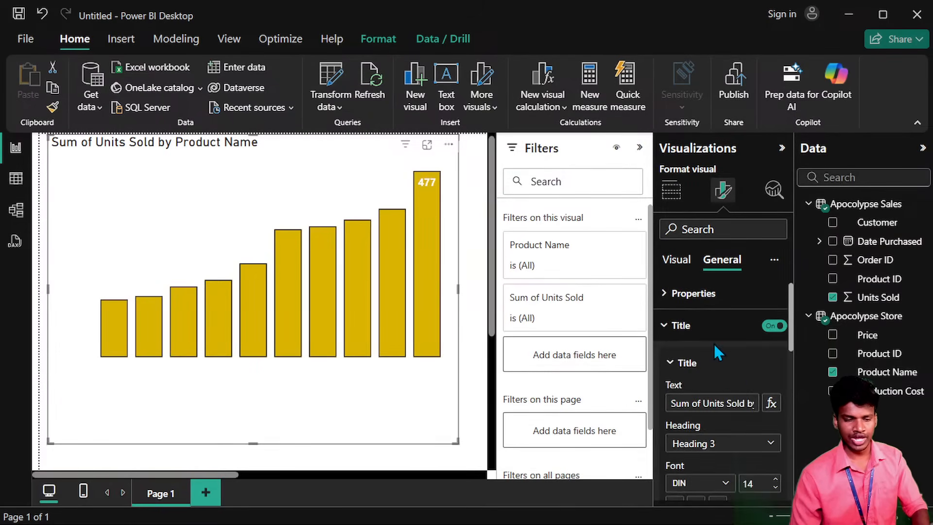
pyautogui.click(752, 408)
pyautogui.press('Right')
pyautogui.press('Right')
pyautogui.press('Right')
pyautogui.press('Right')
pyautogui.press('Right')
pyautogui.press('Right')
pyautogui.press('Right')
pyautogui.press('Right')
pyautogui.press('Right')
pyautogui.press('Right')
pyautogui.press('Right')
pyautogui.press('Right')
pyautogui.press('Right')
pyautogui.press('Right')
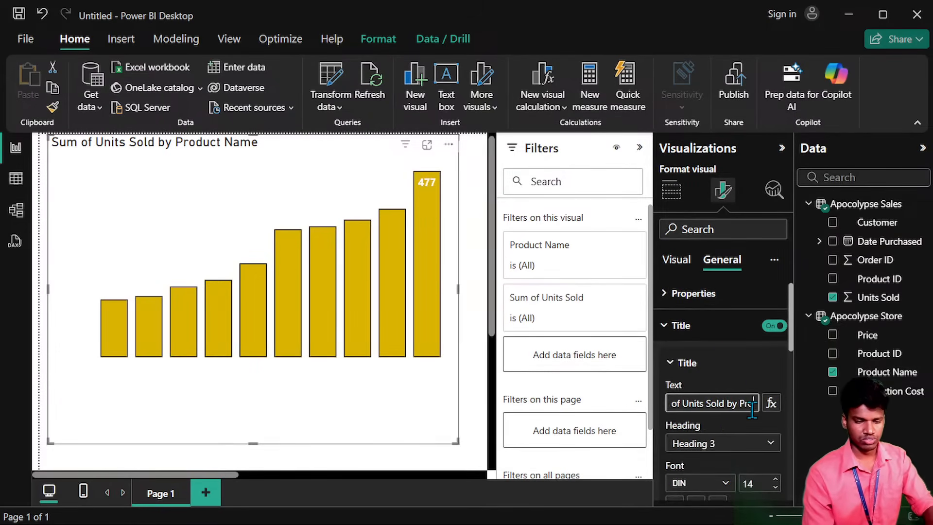
pyautogui.press('BackSpace')
pyautogui.press('BackSpace')
pyautogui.press('BackSpace')
pyautogui.press('BackSpace')
pyautogui.press('BackSpace')
pyautogui.press('BackSpace')
pyautogui.press('BackSpace')
pyautogui.press('BackSpace')
pyautogui.press('BackSpace')
pyautogui.press('BackSpace')
pyautogui.press('BackSpace')
pyautogui.press('BackSpace')
pyautogui.press('BackSpace')
pyautogui.press('BackSpace')
pyautogui.press('BackSpace')
pyautogui.press('BackSpace')
pyautogui.press('BackSpace')
pyautogui.press('BackSpace')
pyautogui.press('BackSpace')
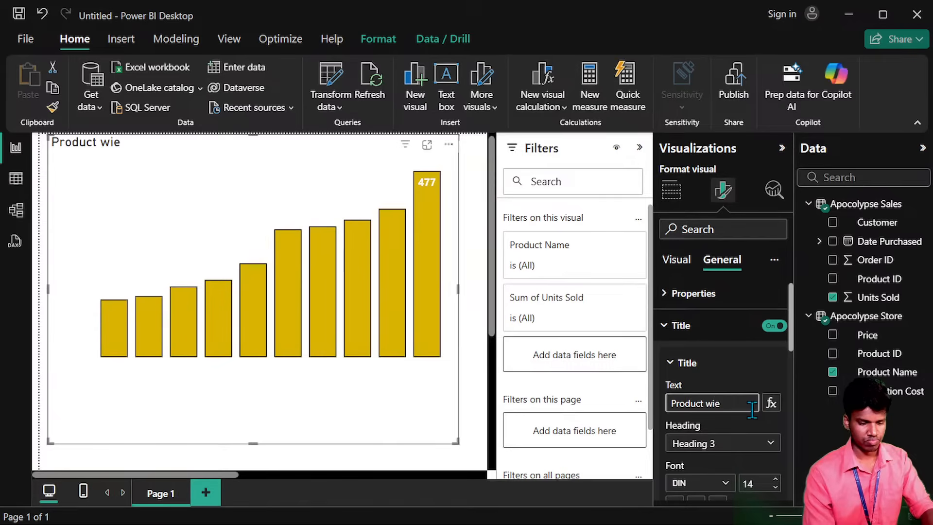
pyautogui.press('BackSpace')
pyautogui.write('se nume')
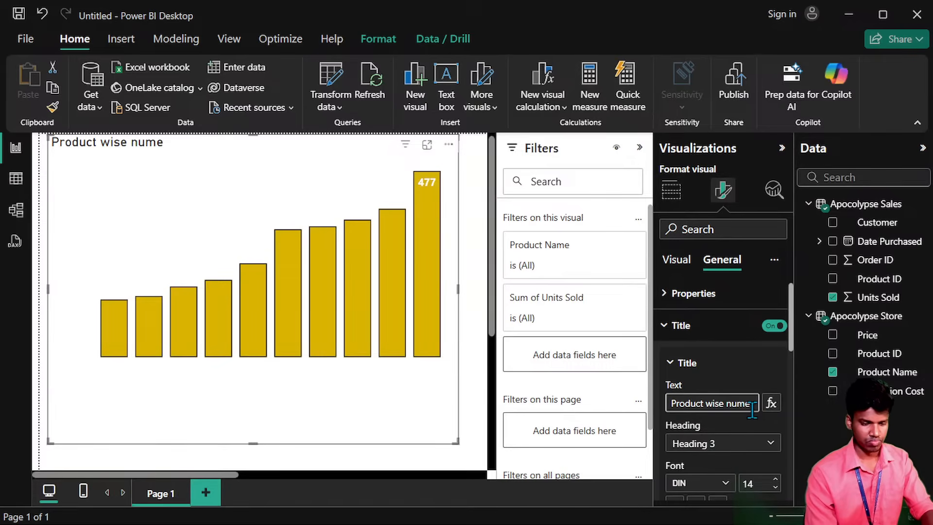
pyautogui.press('BackSpace')
pyautogui.write('be ')
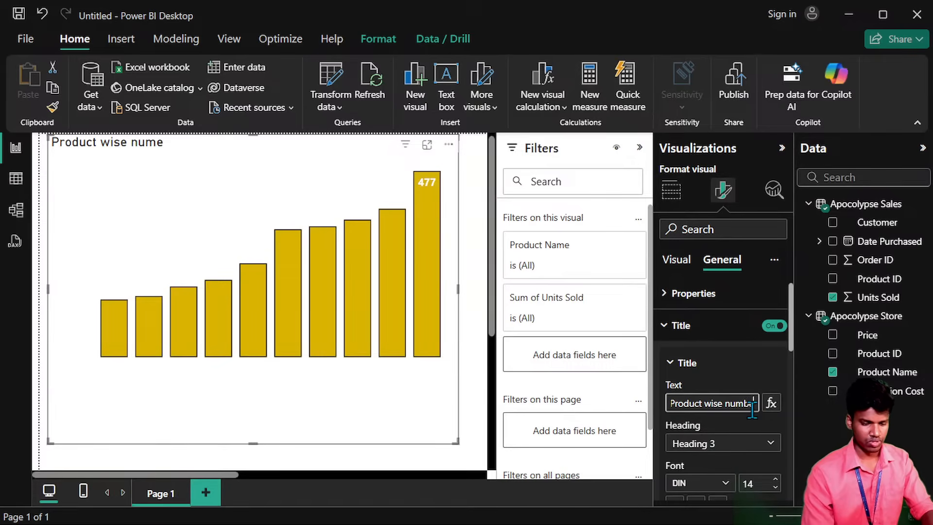
pyautogui.write('r of')
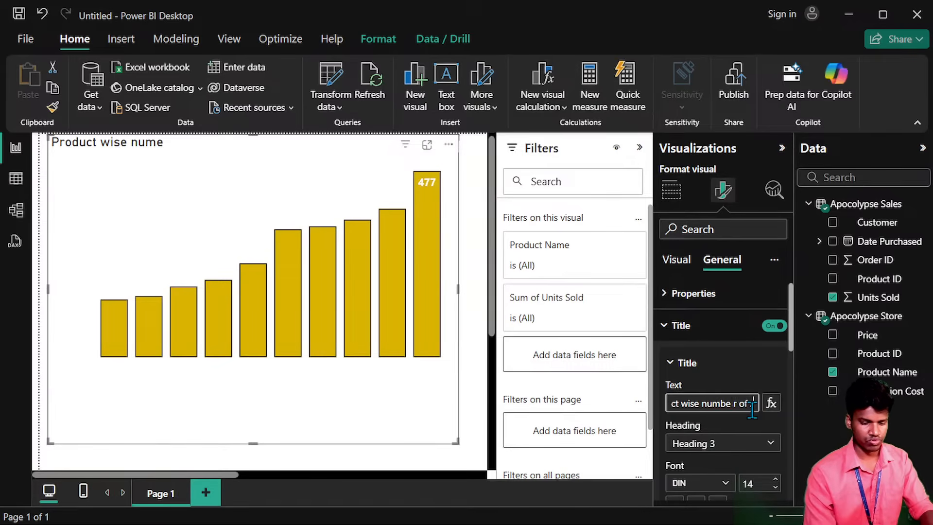
pyautogui.write(' sold')
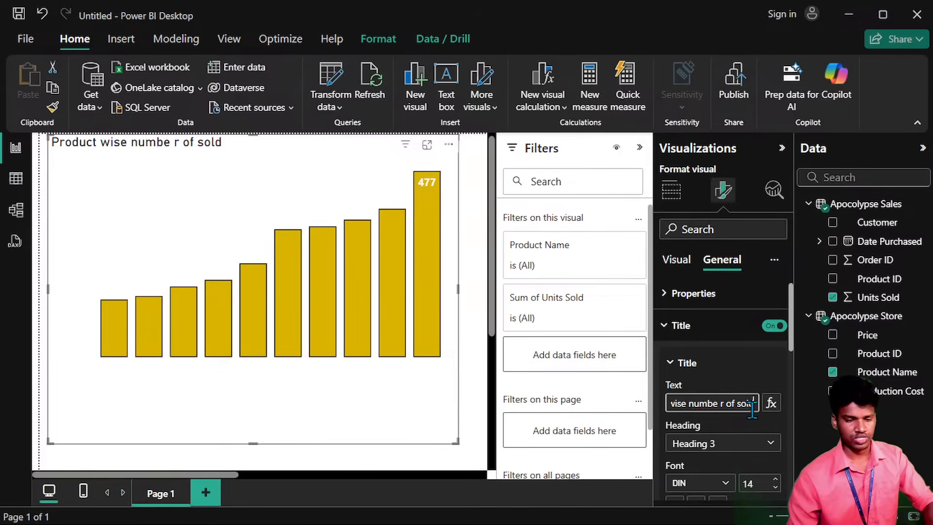
# Make the chart title bold and set its font size to 15.
pyautogui.scroll(-1, 752, 410)
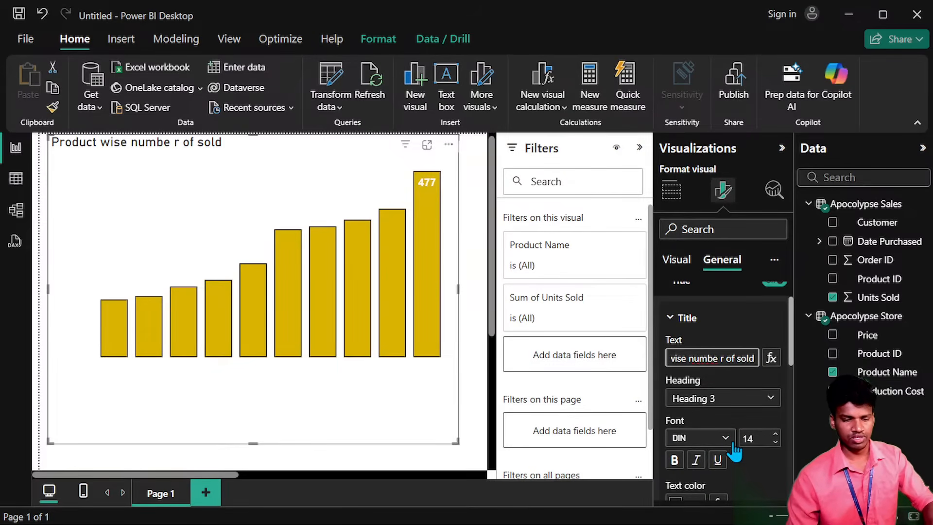
pyautogui.click(676, 460)
pyautogui.click(776, 434)
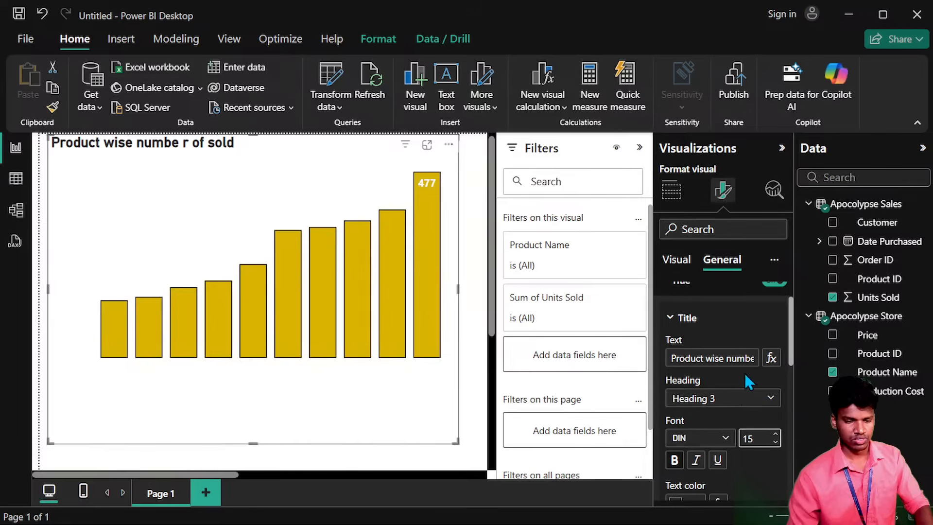
# Correct the chart's title text to "Product wise number of sold".
pyautogui.click(752, 359)
pyautogui.press('Delete')
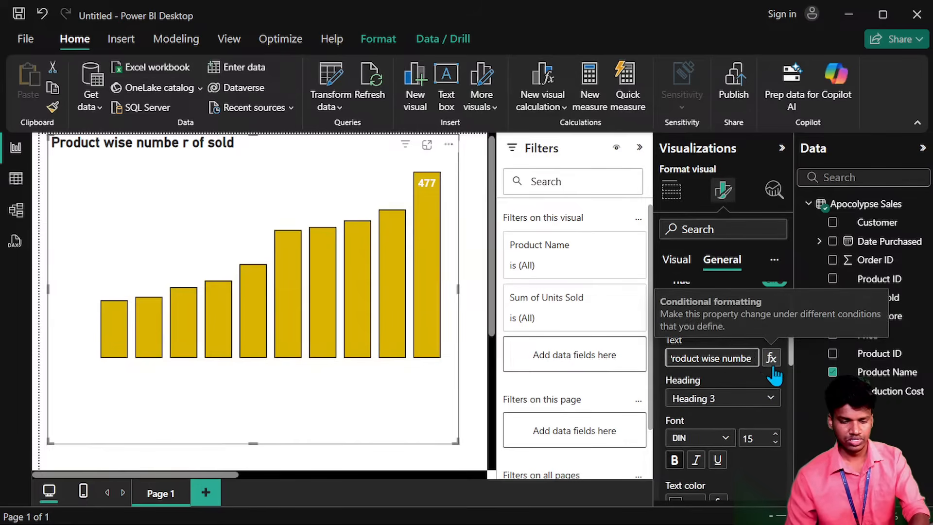
# Set the chart title's text color to white and center it horizontally.
pyautogui.scroll(-3, 728, 415)
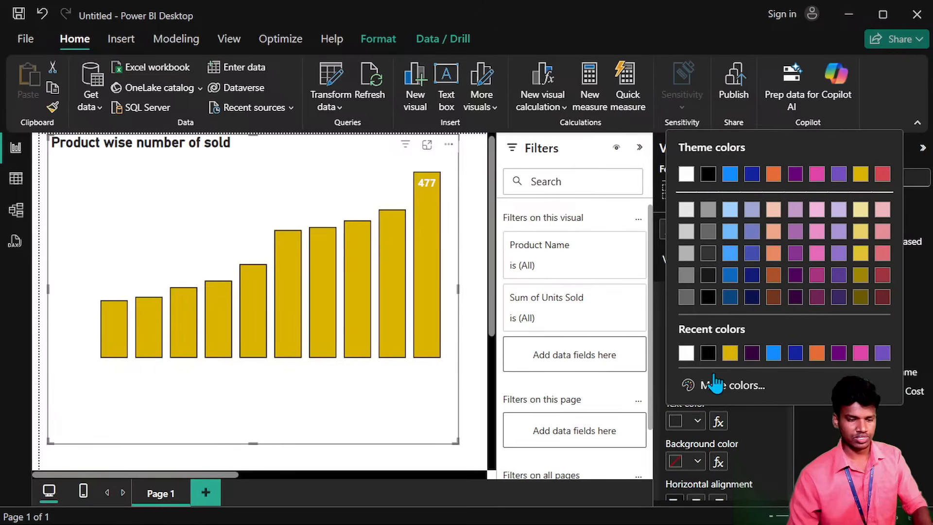
pyautogui.click(686, 353)
pyautogui.scroll(-2, 720, 418)
pyautogui.click(697, 420)
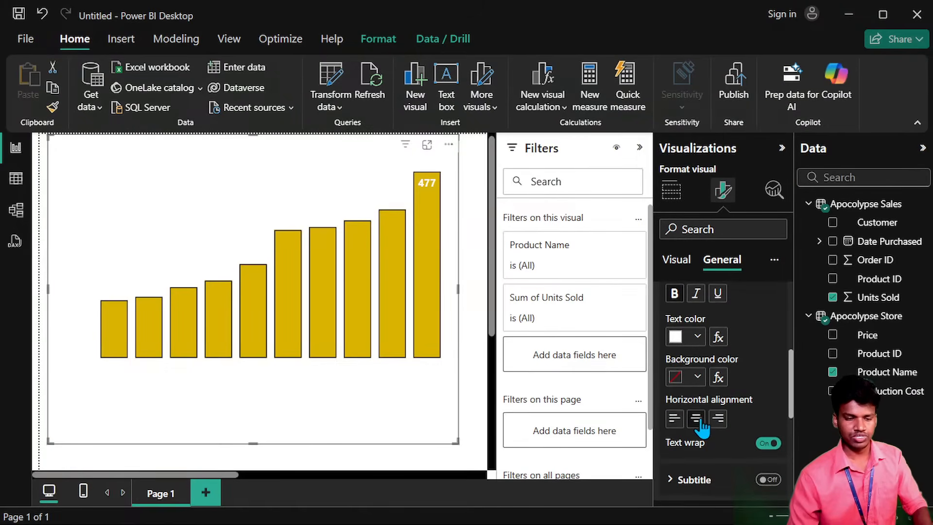
# Set the chart's background color to black in its effects settings.
pyautogui.scroll(-3, 718, 462)
pyautogui.scroll(-4, 698, 388)
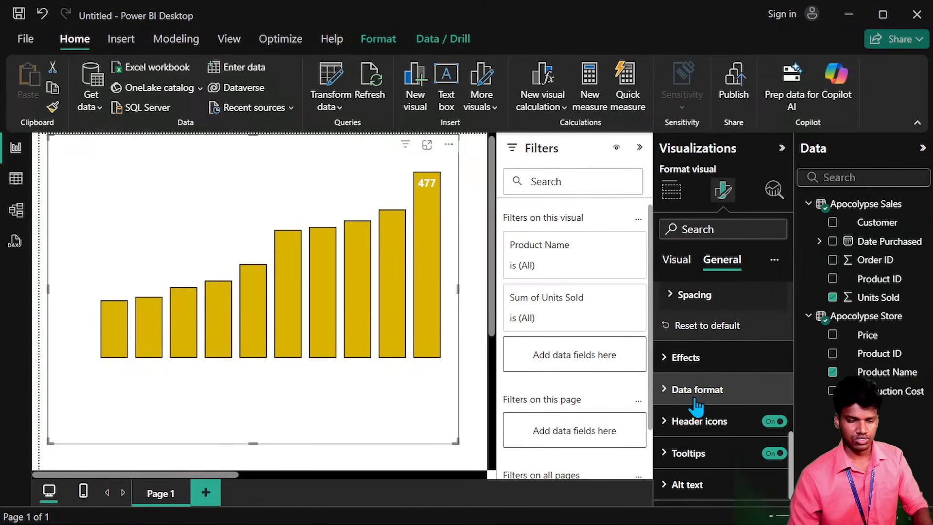
pyautogui.click(699, 362)
pyautogui.scroll(-1, 702, 398)
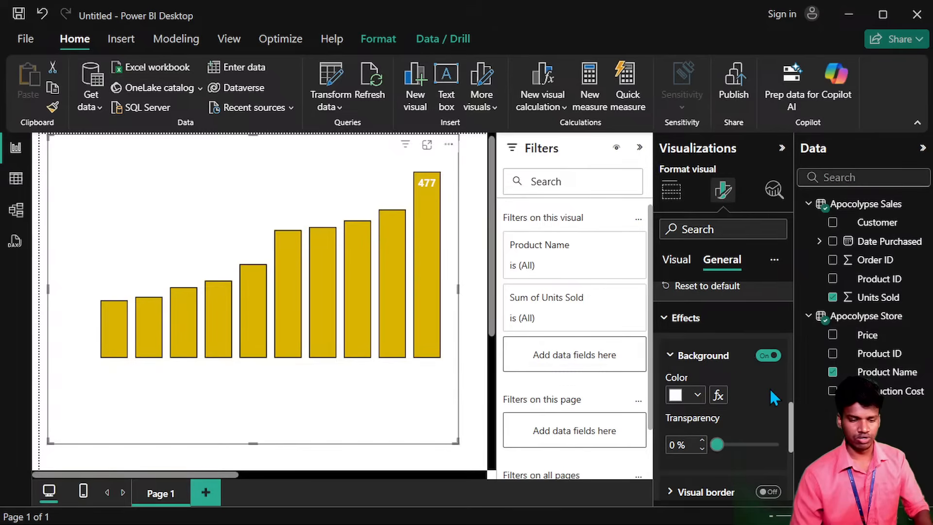
pyautogui.click(680, 401)
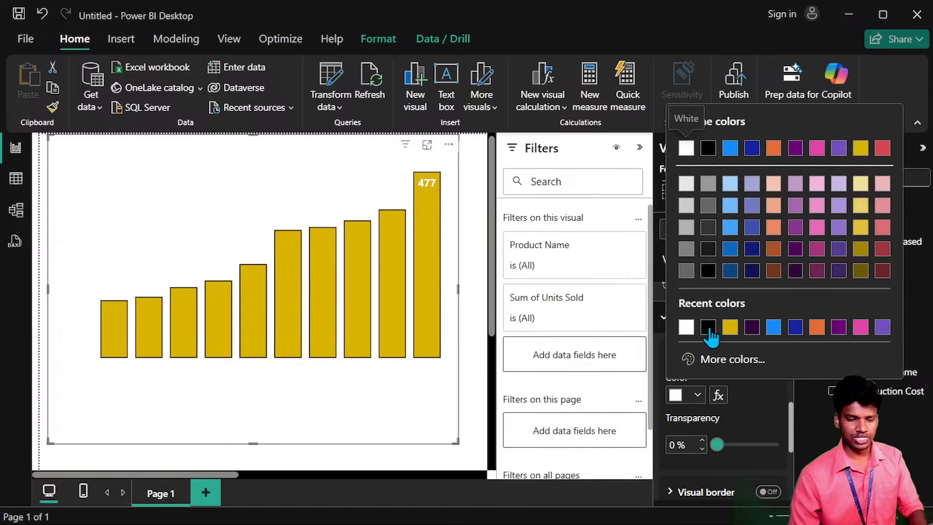
pyautogui.click(708, 328)
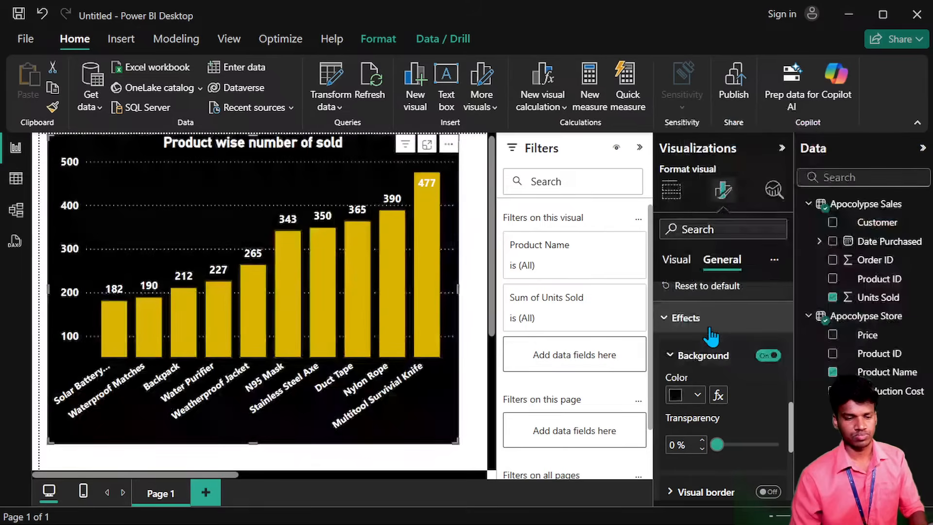
pyautogui.scroll(1, 293, 317)
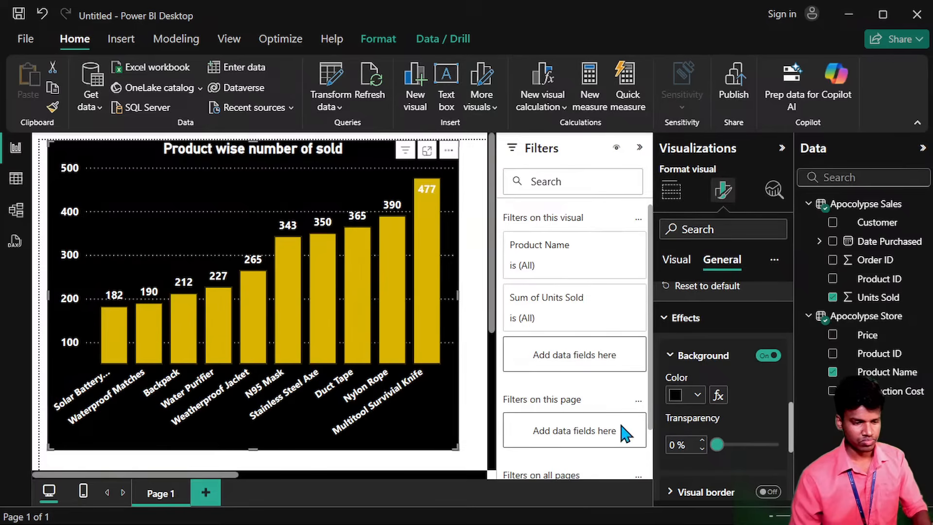
# Turn on the shadow and the visual border for the chart.
pyautogui.scroll(-2, 744, 413)
pyautogui.scroll(-1, 745, 413)
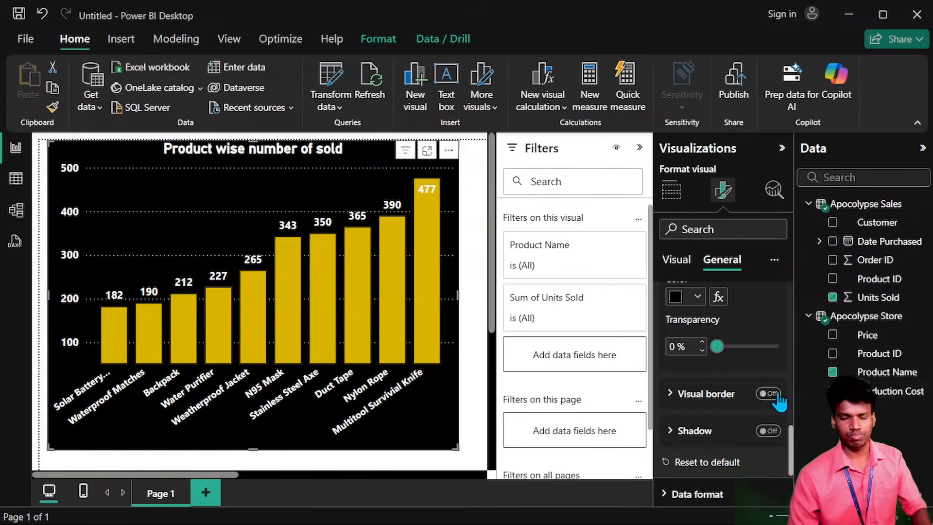
pyautogui.click(766, 432)
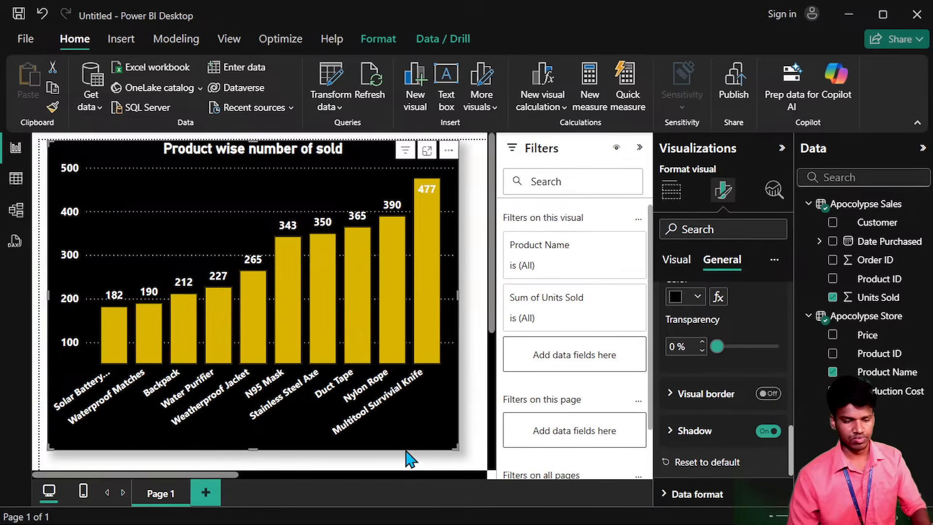
pyautogui.click(772, 394)
# Change the chart's shadow color to the same golden yellow as the columns.
pyautogui.scroll(-2, 776, 403)
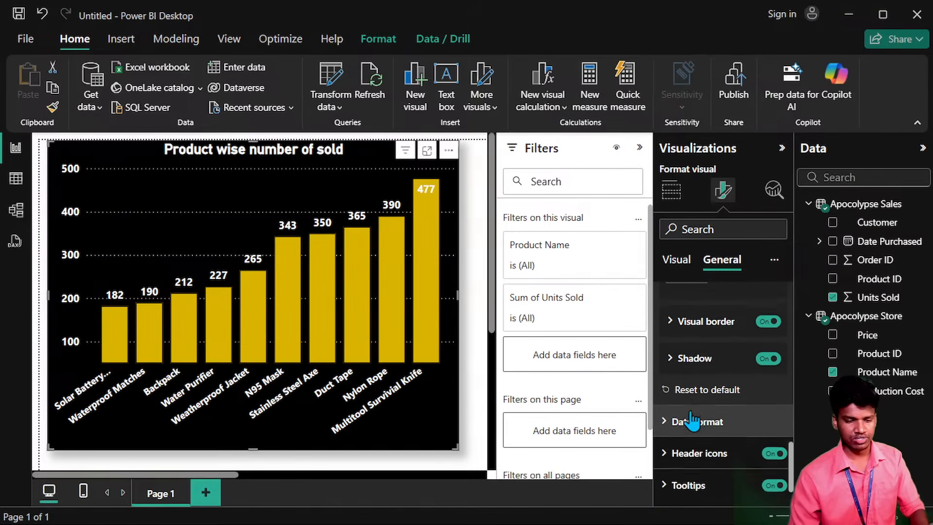
pyautogui.click(678, 358)
pyautogui.scroll(-2, 678, 362)
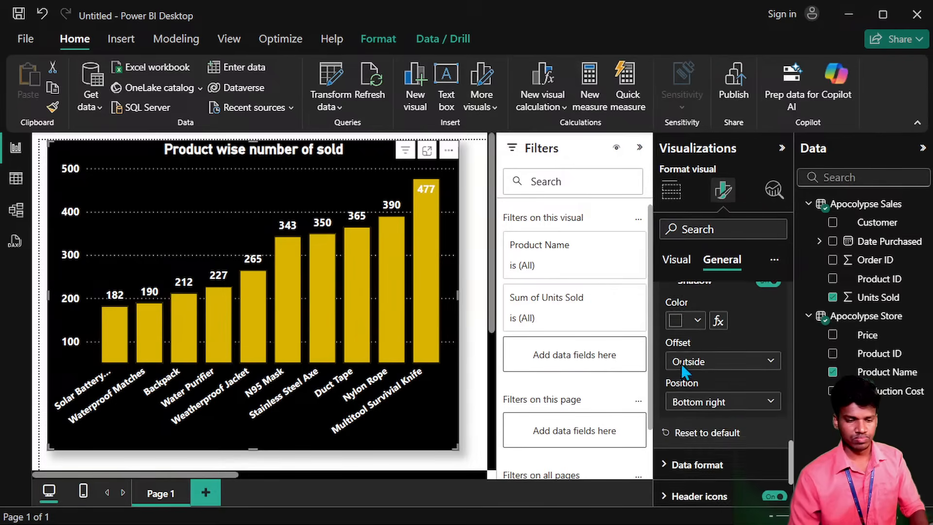
pyautogui.click(686, 321)
pyautogui.click(730, 254)
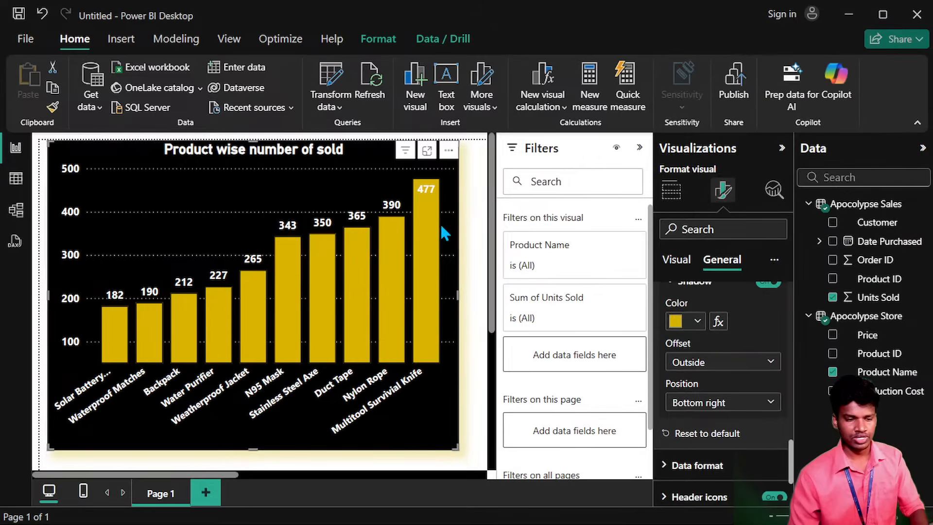
# Look over the remaining general format sections of the chart, then collapse its Effects and Title settings.
pyautogui.scroll(-1, 731, 465)
pyautogui.scroll(-1, 732, 464)
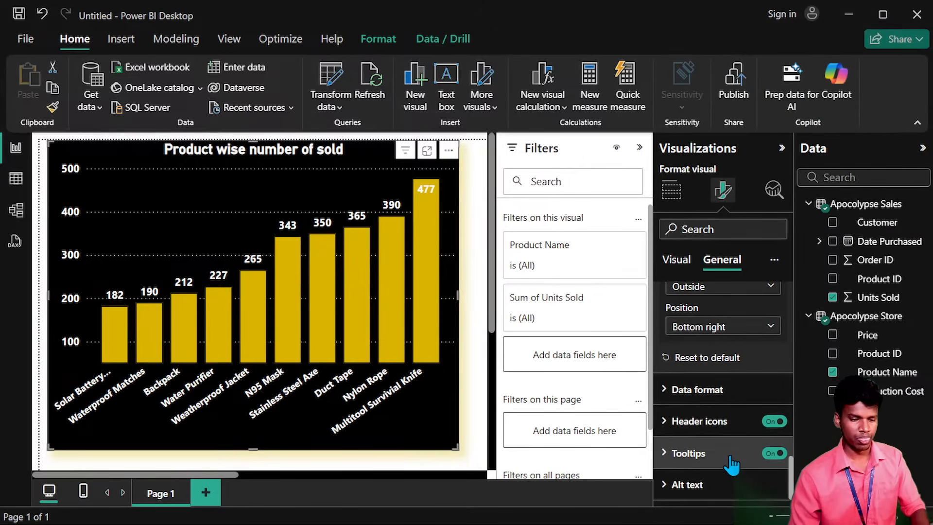
pyautogui.scroll(5, 687, 352)
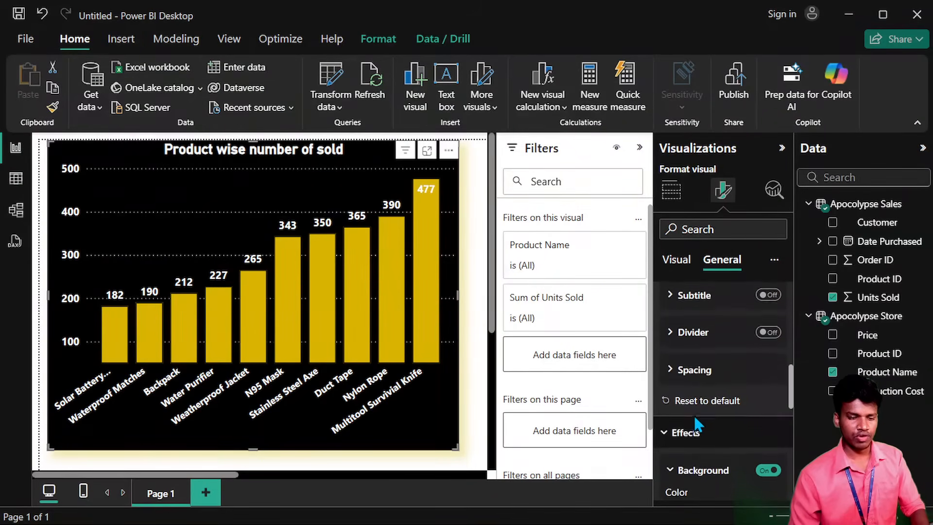
pyautogui.click(690, 431)
pyautogui.scroll(3, 685, 344)
pyautogui.scroll(5, 685, 344)
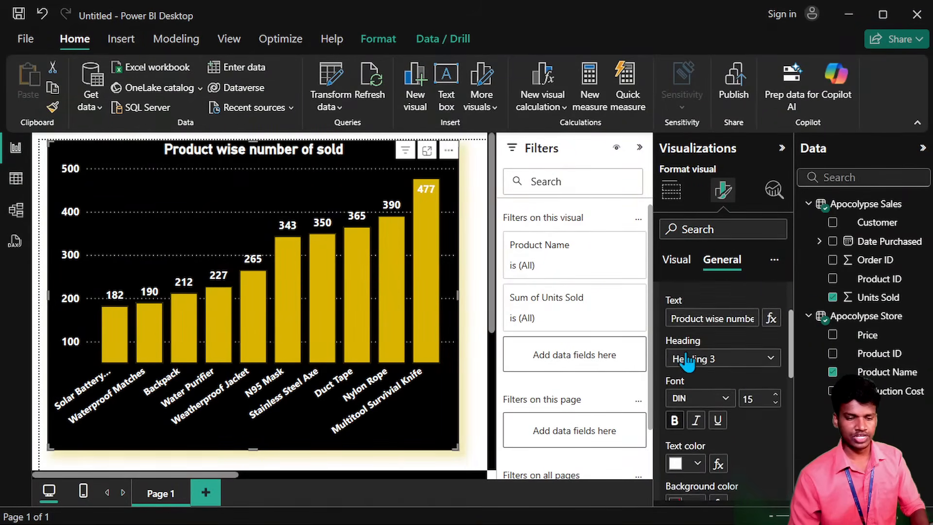
pyautogui.click(680, 331)
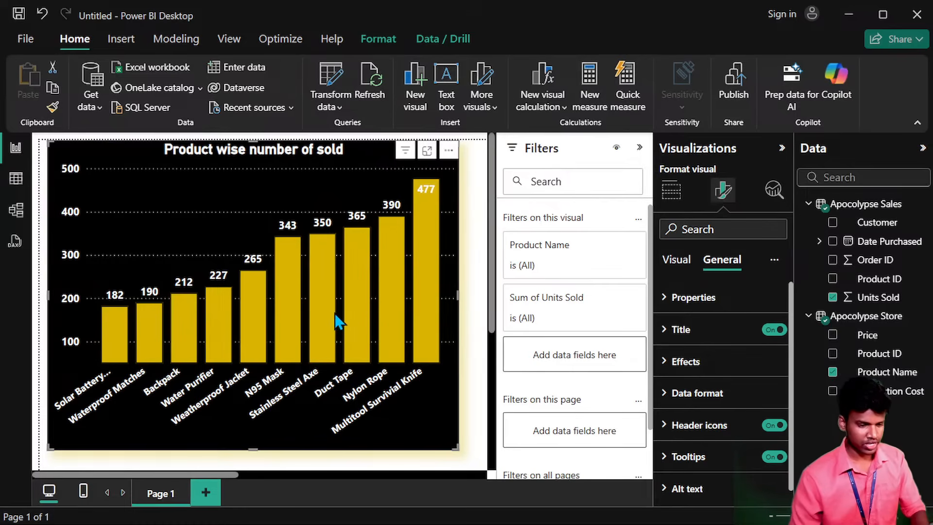
# Find the column border options in the chart's visual settings and change the border color to white.
pyautogui.click(677, 263)
pyautogui.scroll(-5, 721, 388)
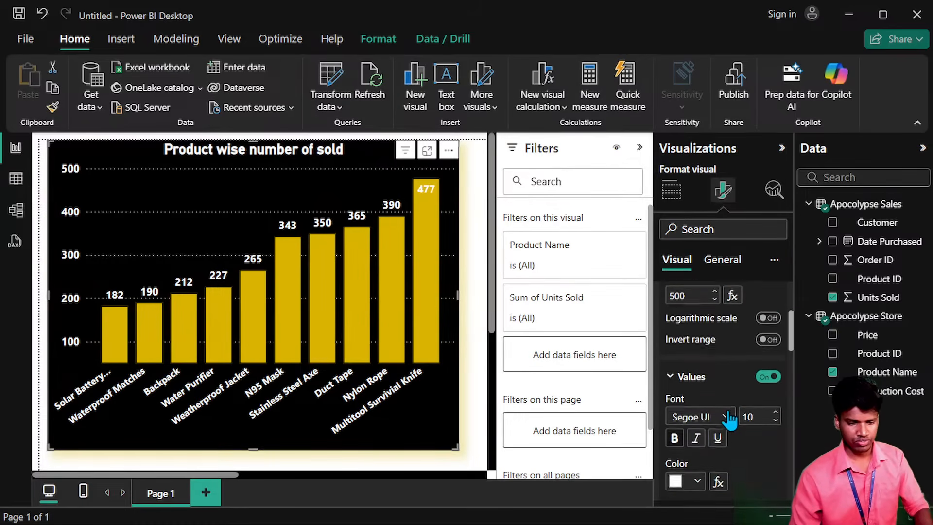
pyautogui.scroll(-3, 708, 422)
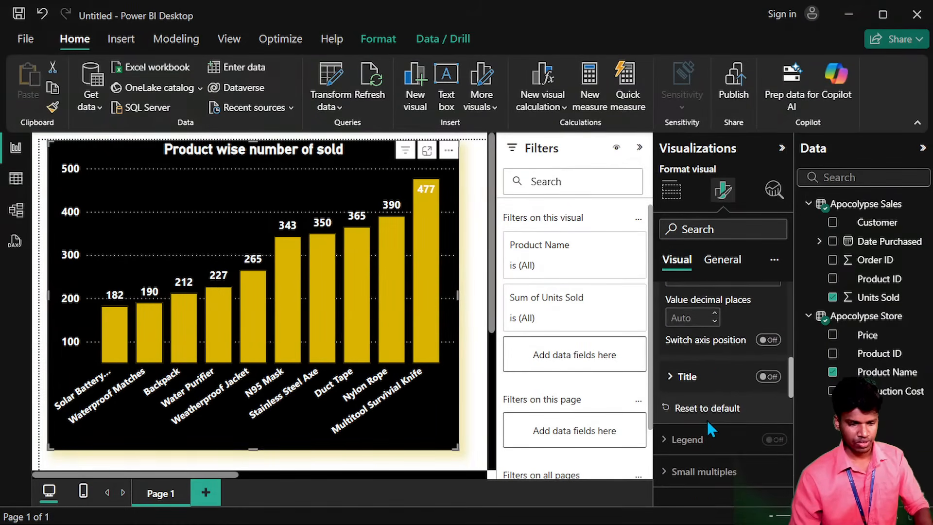
pyautogui.scroll(4, 707, 422)
pyautogui.scroll(3, 709, 428)
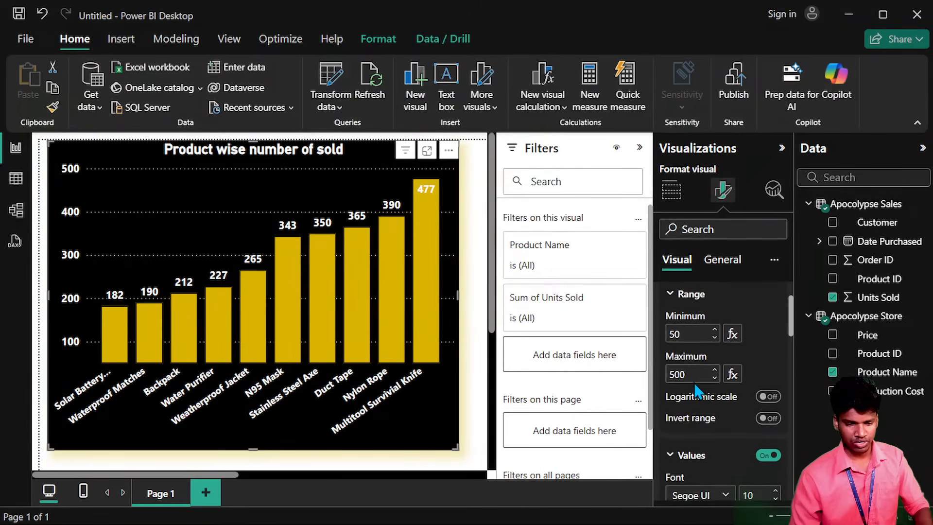
pyautogui.scroll(-6, 694, 383)
pyautogui.click(694, 377)
pyautogui.scroll(-1, 694, 380)
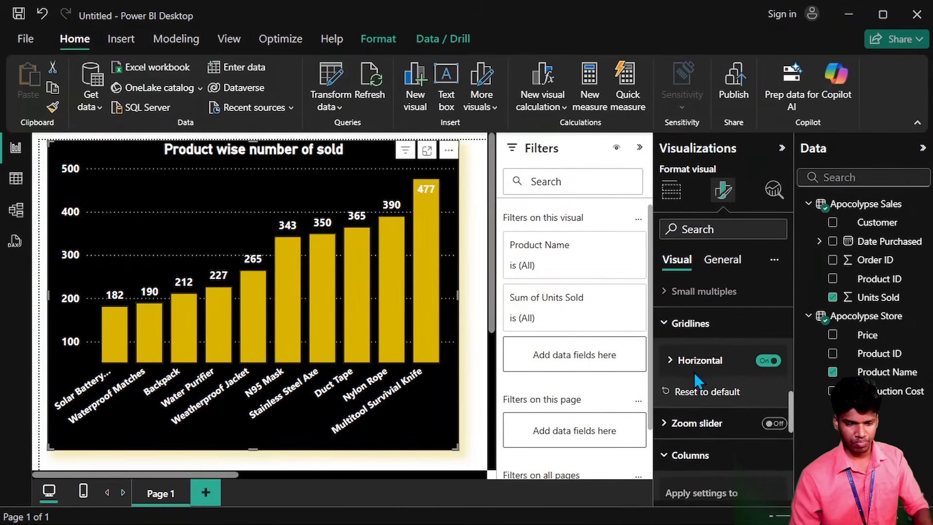
pyautogui.scroll(-4, 703, 400)
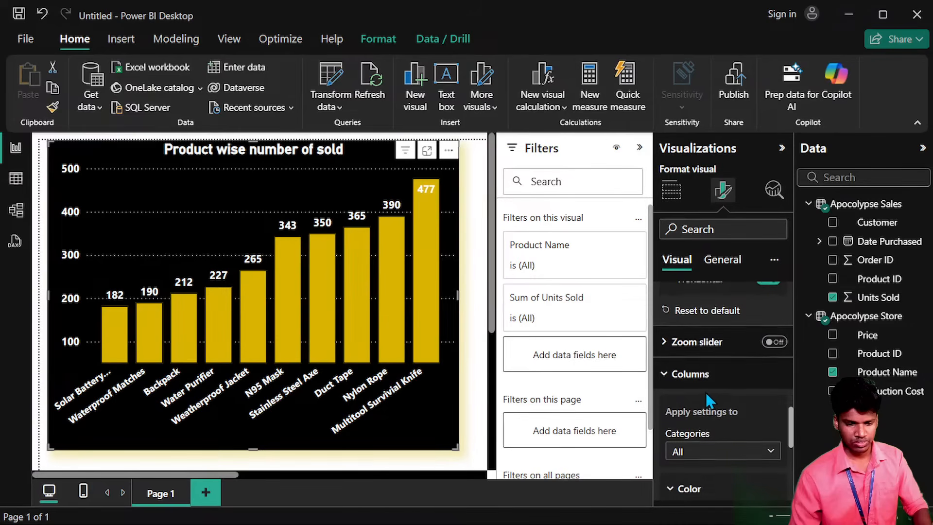
pyautogui.scroll(-2, 692, 428)
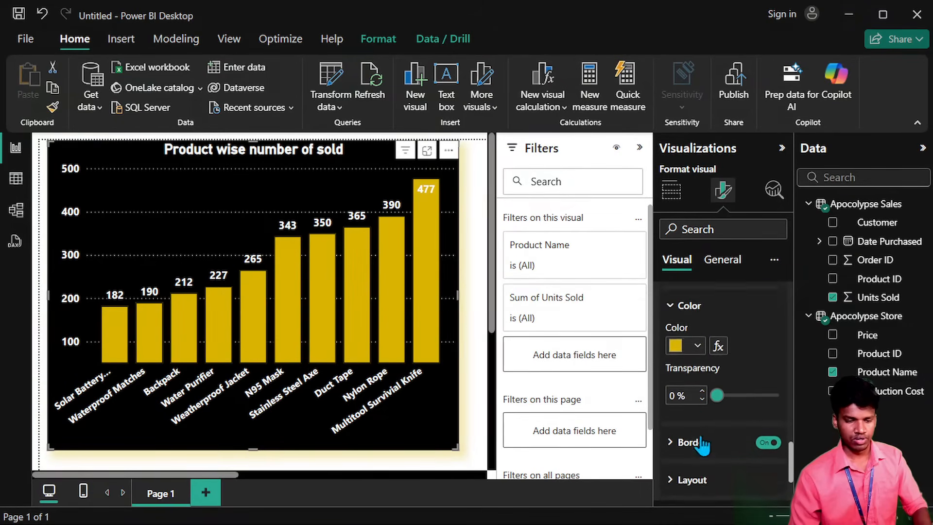
pyautogui.click(764, 389)
pyautogui.scroll(-1, 710, 437)
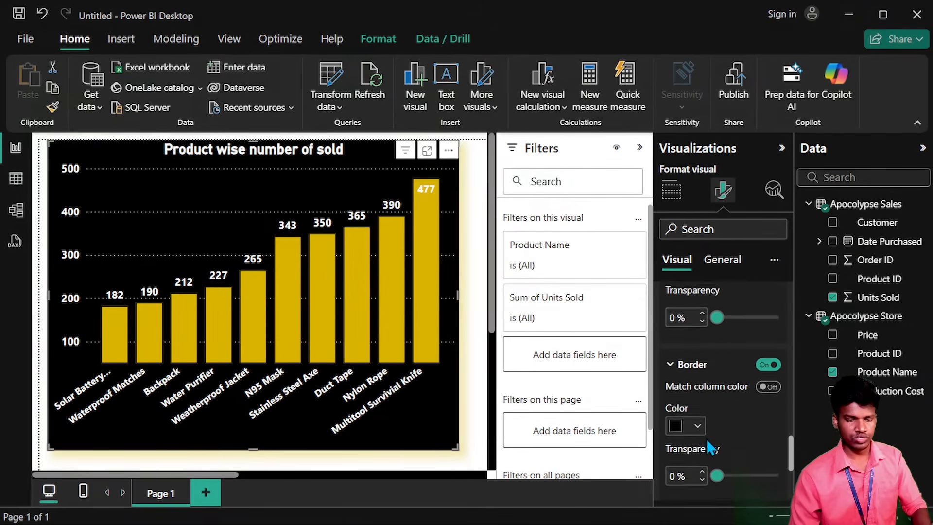
pyautogui.click(685, 426)
pyautogui.click(730, 357)
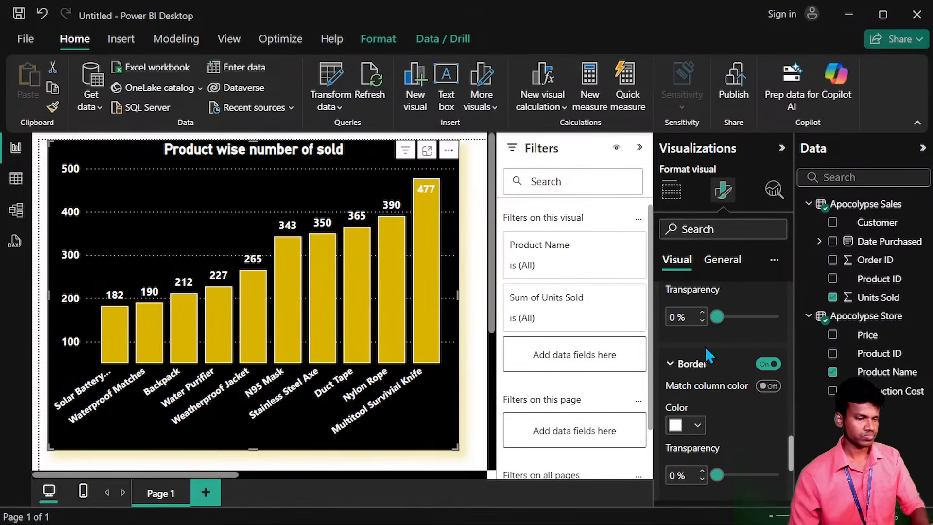
# Enlarge the chart slightly from its lower corner, mainly in width, and deselect it.
pyautogui.scroll(1, 710, 387)
pyautogui.scroll(-1, 662, 418)
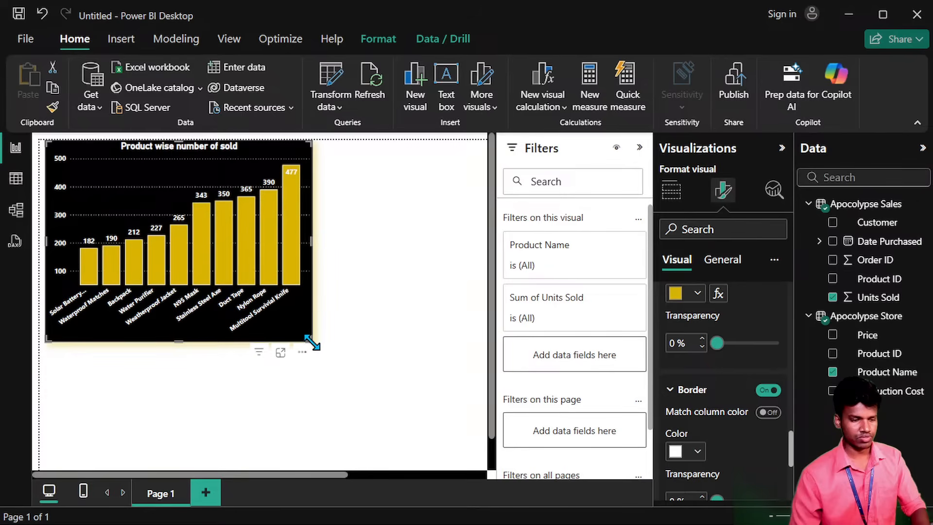
pyautogui.moveTo(313, 344); pyautogui.dragTo(337, 353)
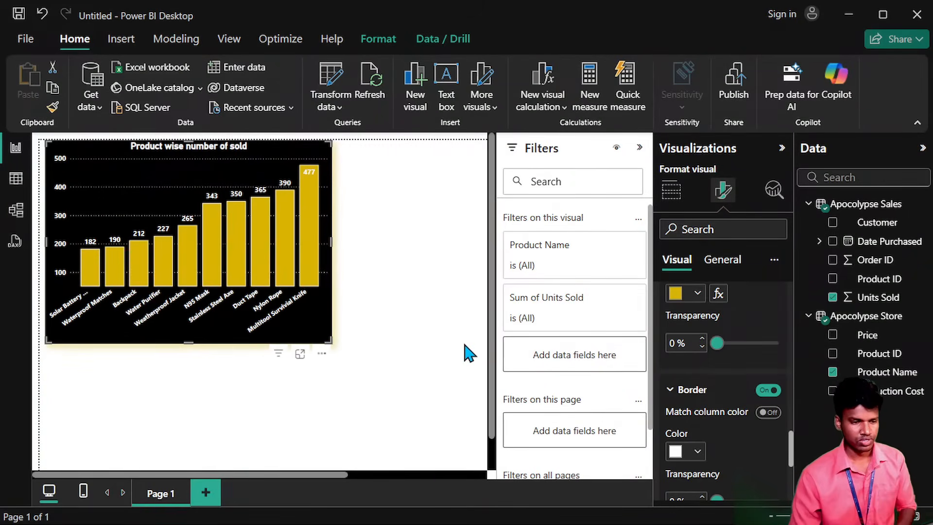
pyautogui.click(465, 351)
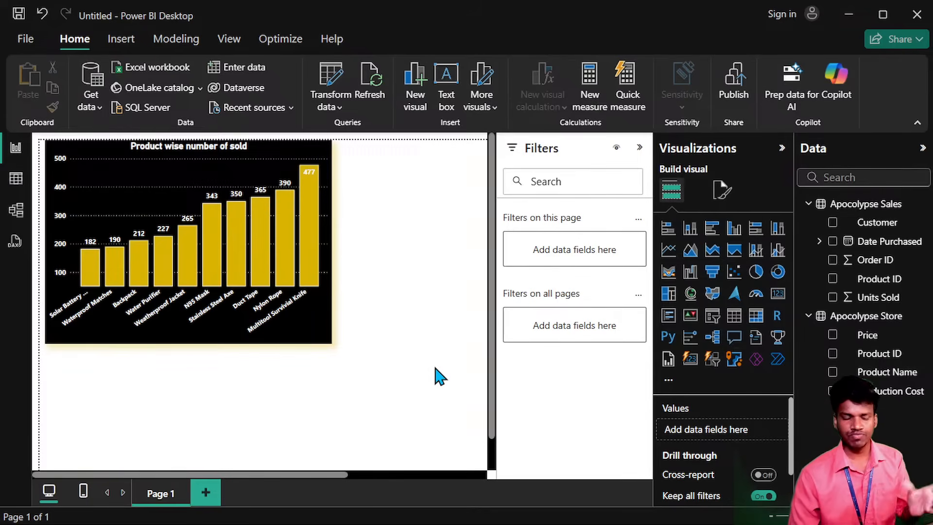
# Show the Apocolypse Sales table's data and expand the field lists of the Apocolypse Sales and Apocolypse Store tables.
pyautogui.click(16, 178)
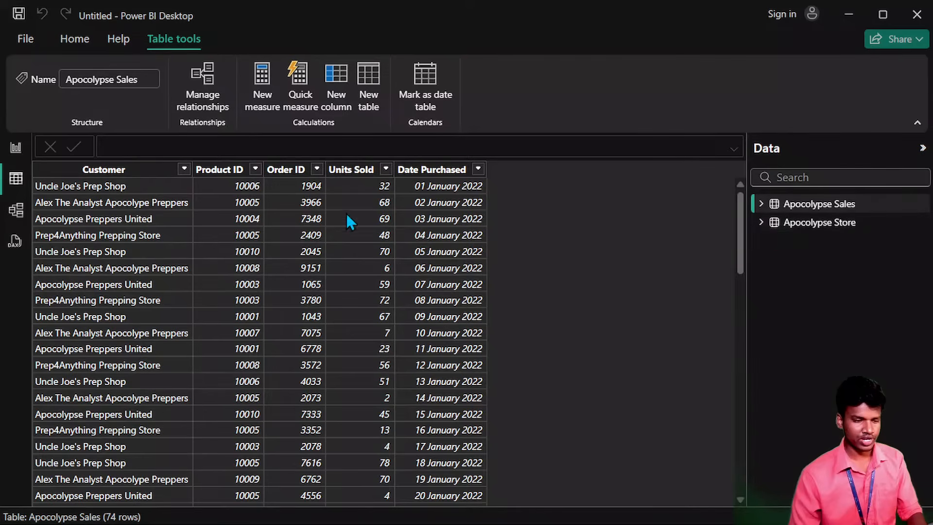
pyautogui.click(760, 204)
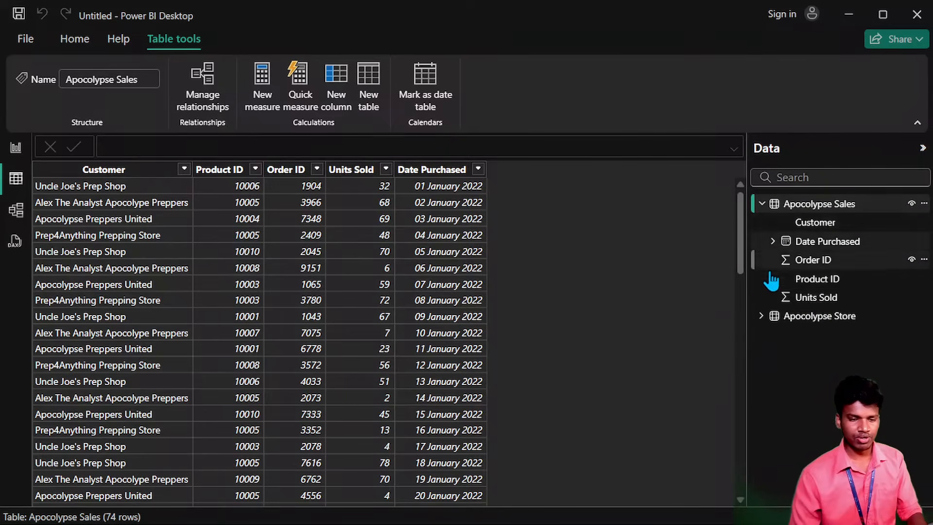
pyautogui.click(762, 316)
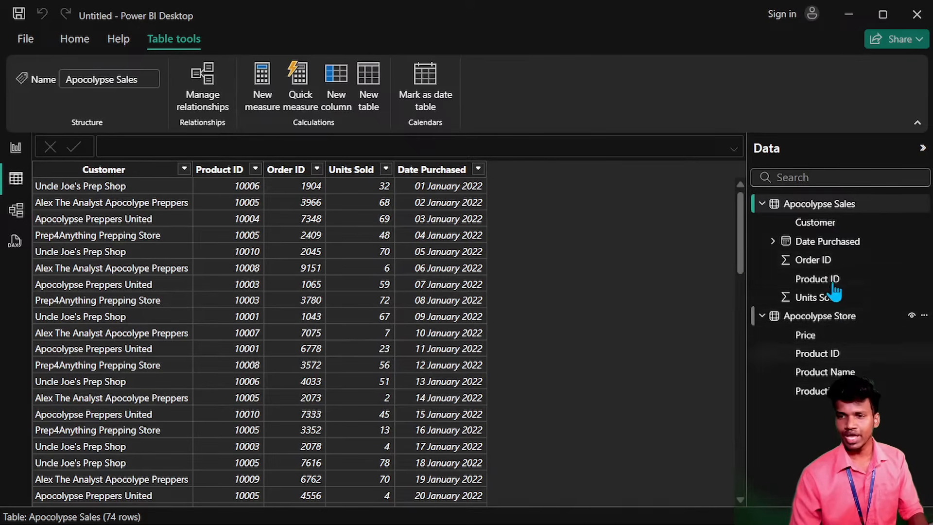
# Show the data model without the relationship properties and point out the Product ID field in both tables.
pyautogui.click(16, 210)
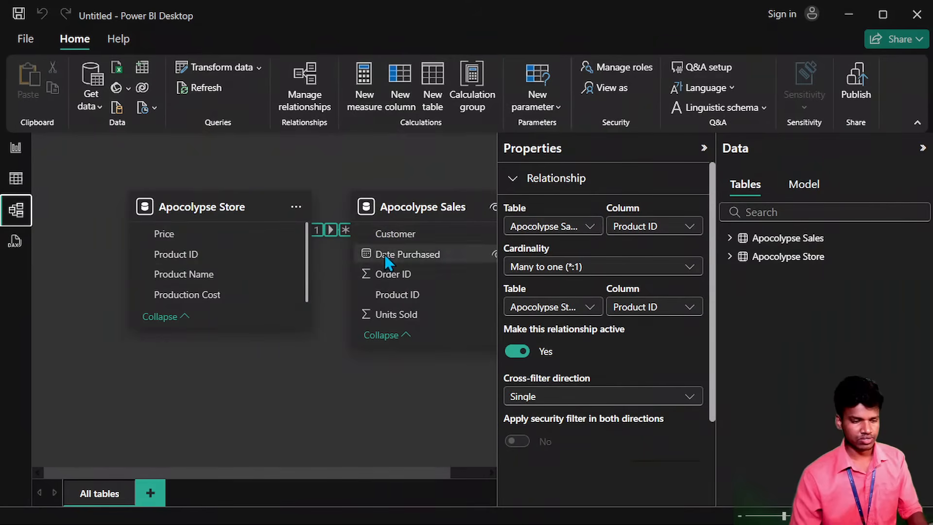
pyautogui.click(704, 148)
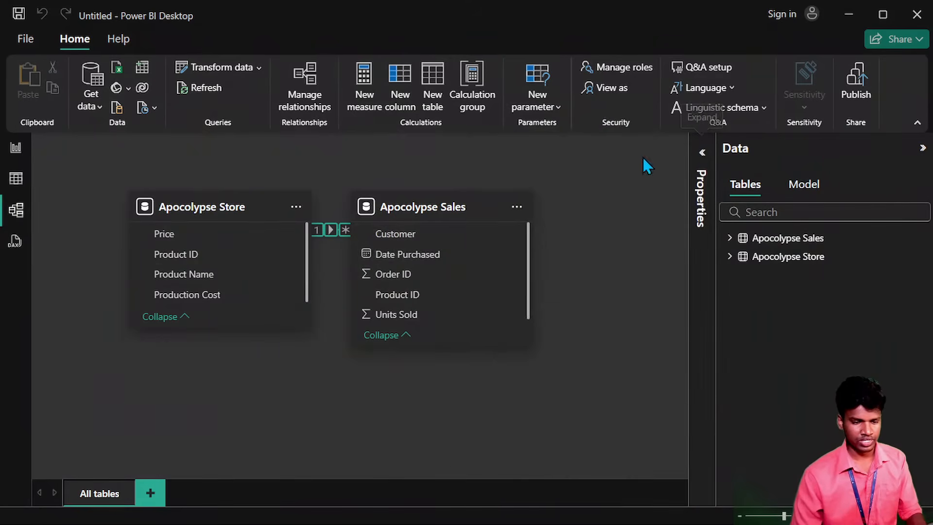
pyautogui.click(203, 255)
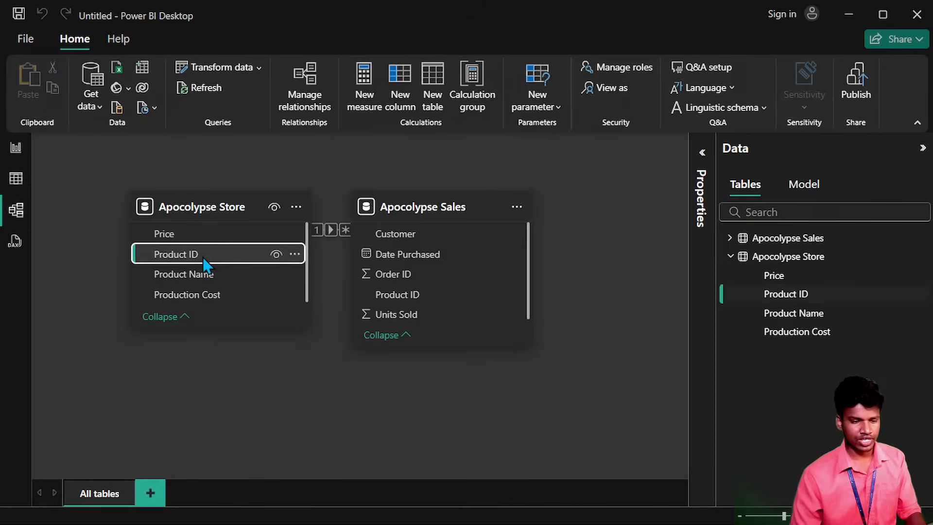
pyautogui.click(446, 296)
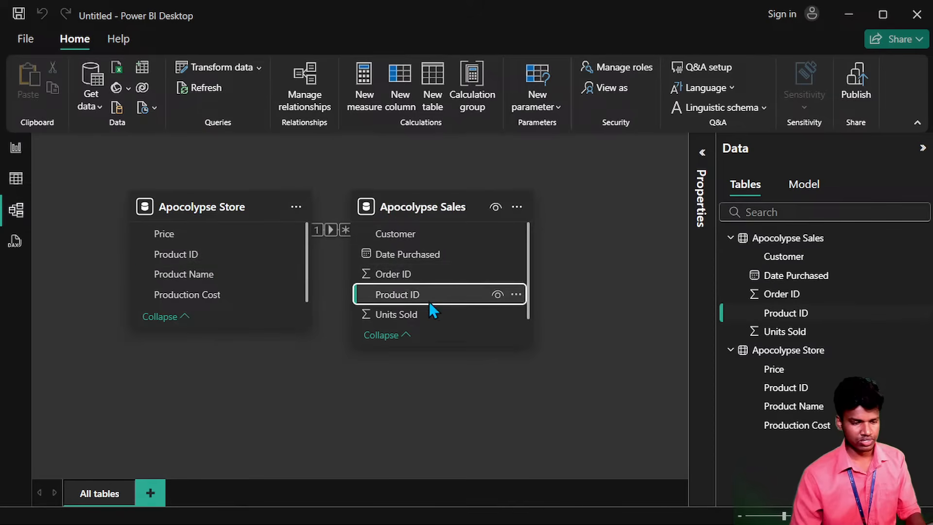
# Highlight the relationship between the two tables and try to relate Units Sold in Apocolypse Sales to Production Cost in Apocolypse Store.
pyautogui.click(320, 229)
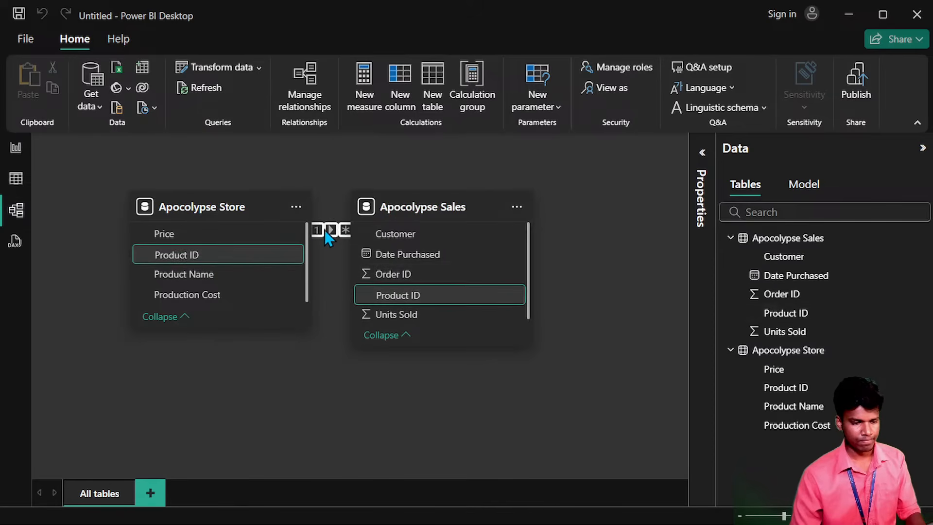
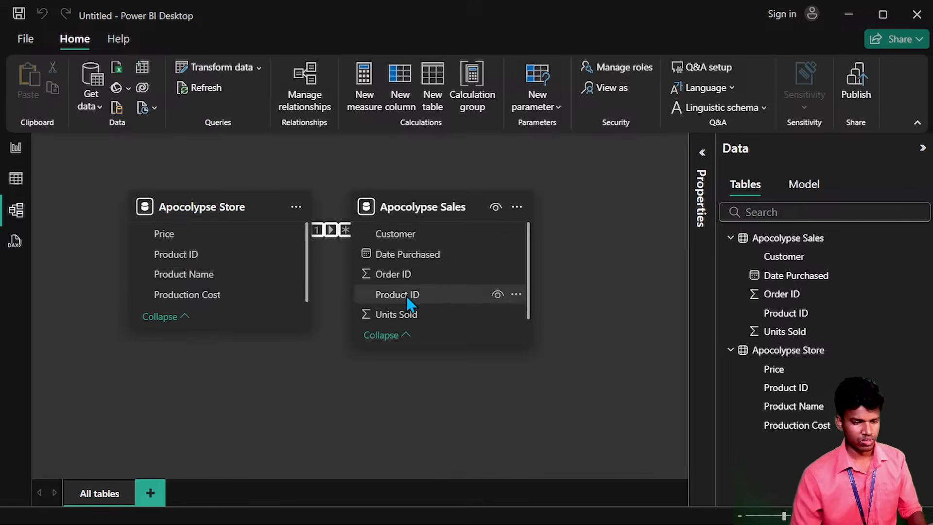
pyautogui.moveTo(408, 317); pyautogui.dragTo(208, 295)
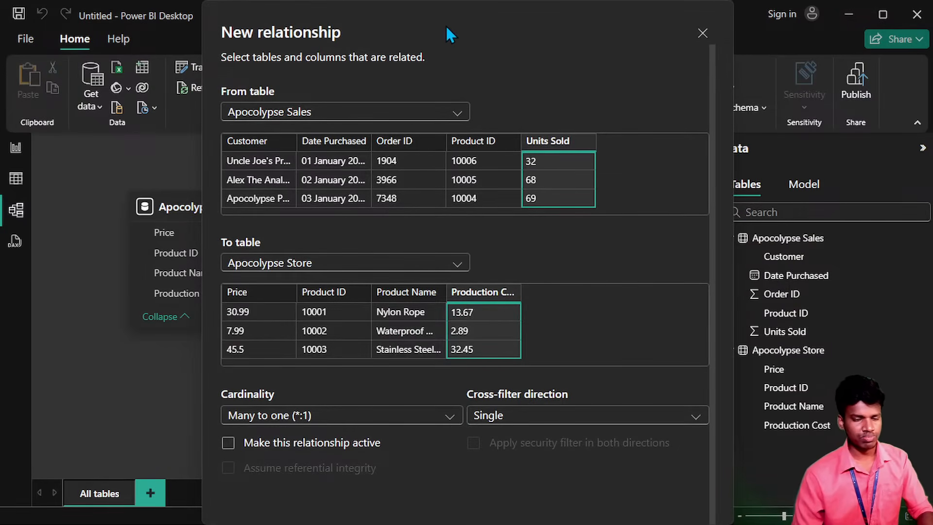
pyautogui.moveTo(445, 25); pyautogui.dragTo(509, 33)
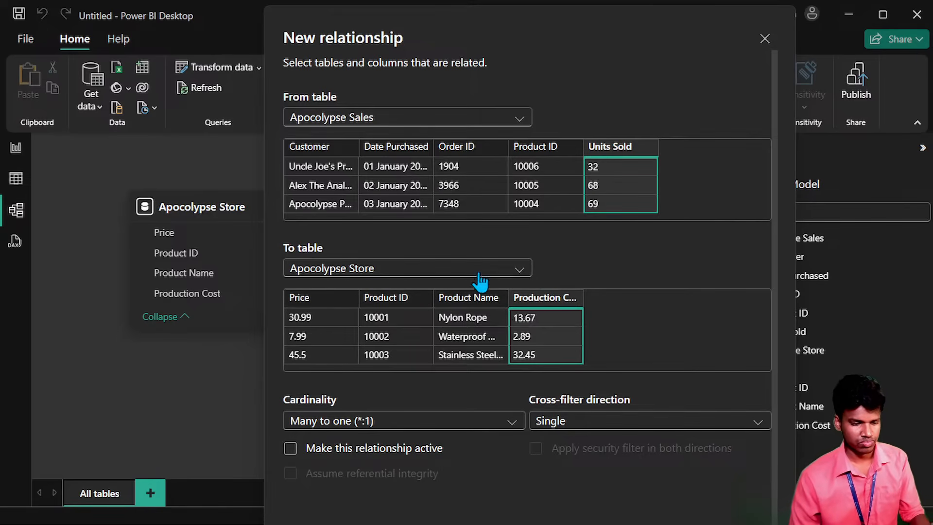
pyautogui.scroll(-1, 502, 322)
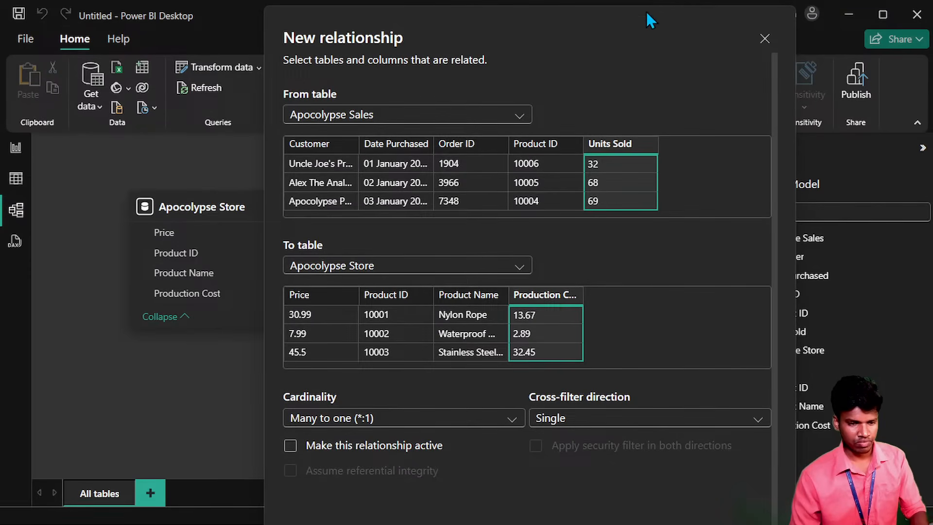
pyautogui.moveTo(659, 16)
pyautogui.mouseDown()
pyautogui.moveTo(635, 43)
pyautogui.moveTo(833, 11)
pyautogui.moveTo(691, 10)
pyautogui.moveTo(648, 22)
pyautogui.mouseUp()
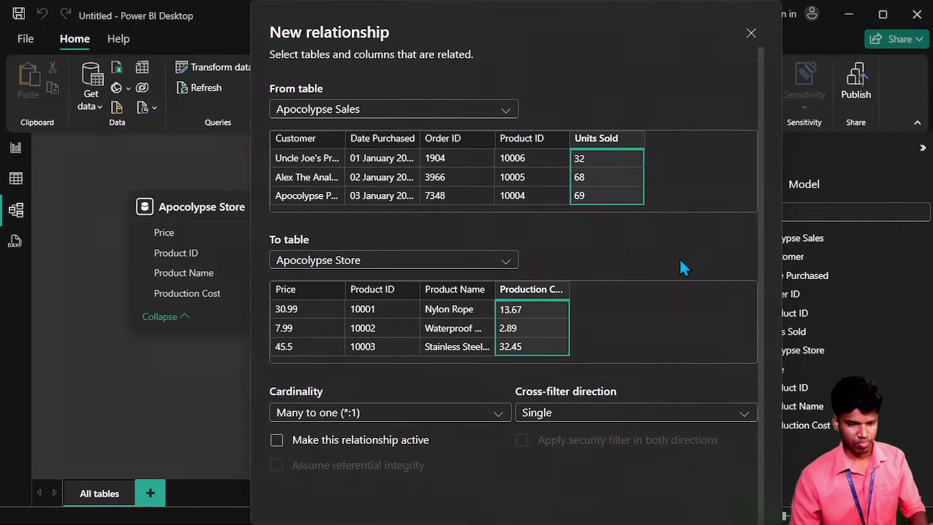
pyautogui.click(750, 33)
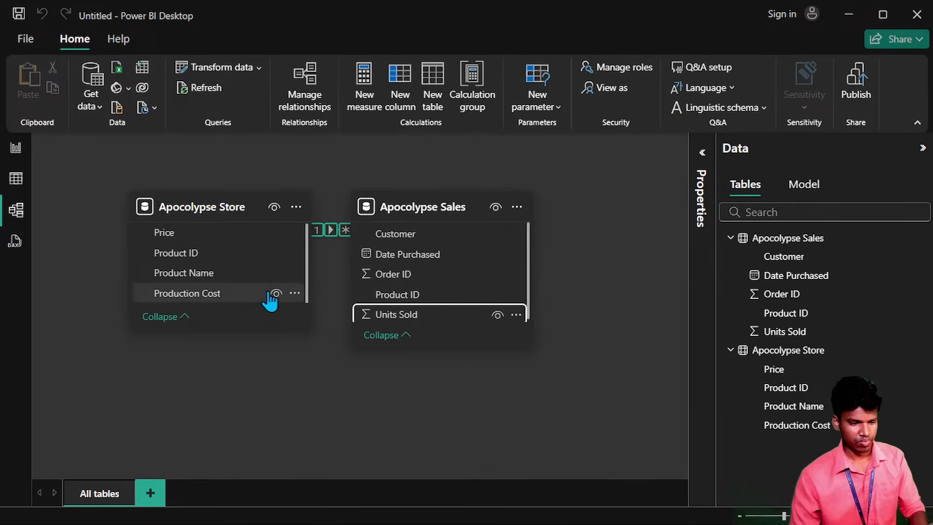
pyautogui.rightClick(454, 275)
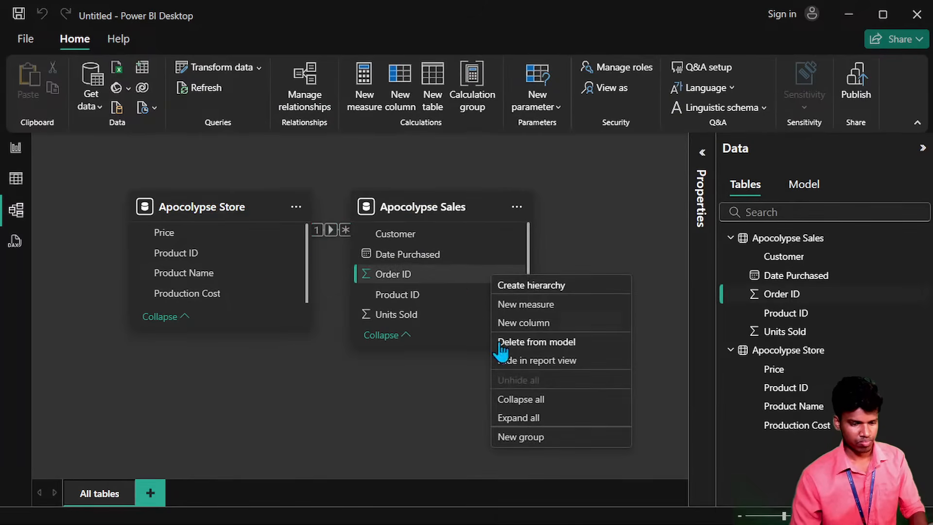
pyautogui.press('Escape')
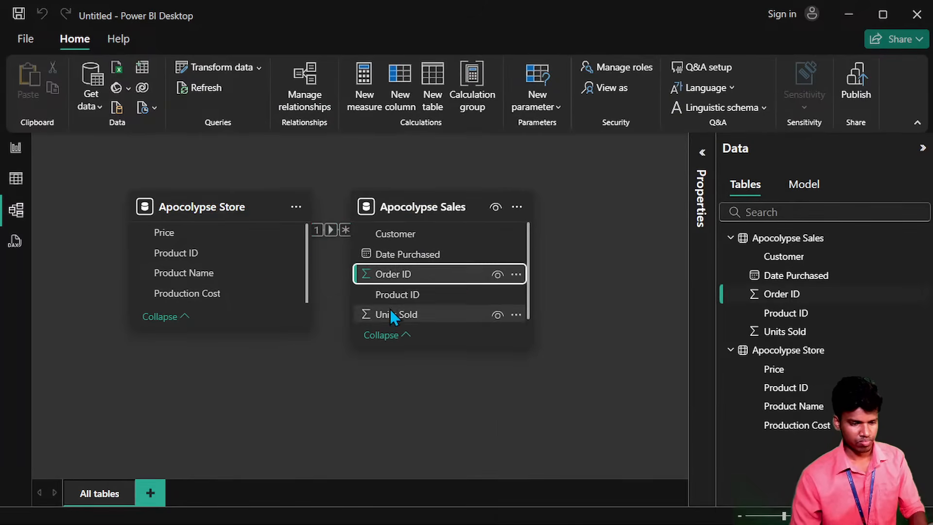
# Try an active new relationship from Product ID to Production Cost with one-to-one and many-to-one cardinality, and dismiss it without saving.
pyautogui.click(343, 229)
pyautogui.moveTo(453, 296); pyautogui.dragTo(290, 292)
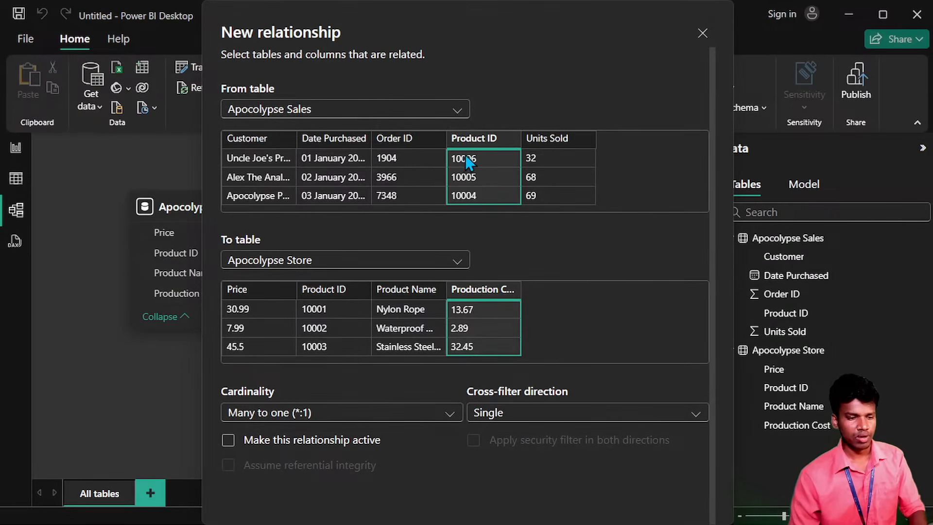
pyautogui.click(449, 414)
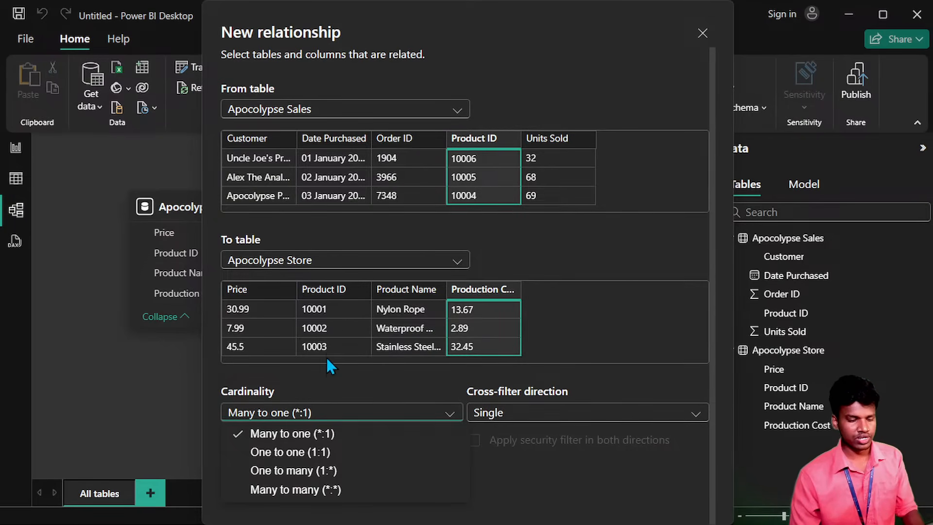
pyautogui.click(302, 452)
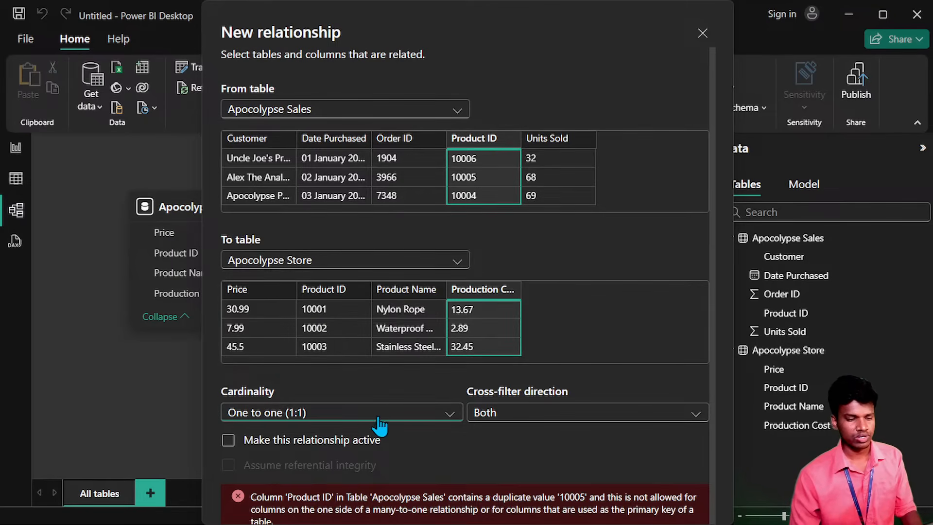
pyautogui.click(447, 414)
pyautogui.click(351, 430)
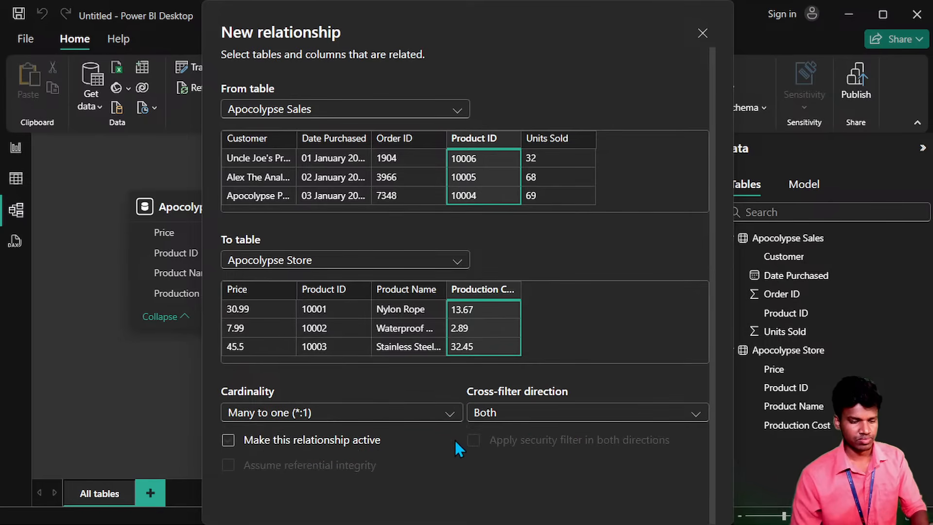
pyautogui.click(292, 441)
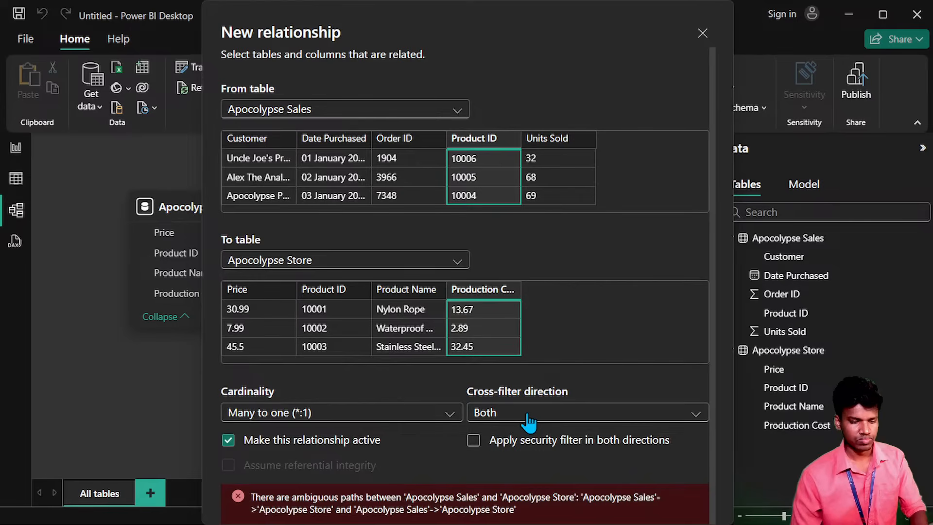
pyautogui.click(228, 442)
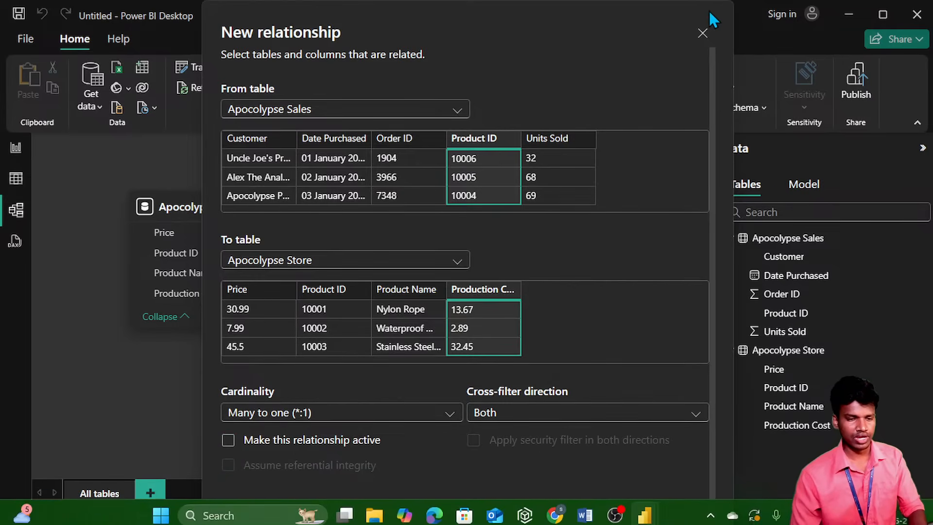
pyautogui.click(702, 33)
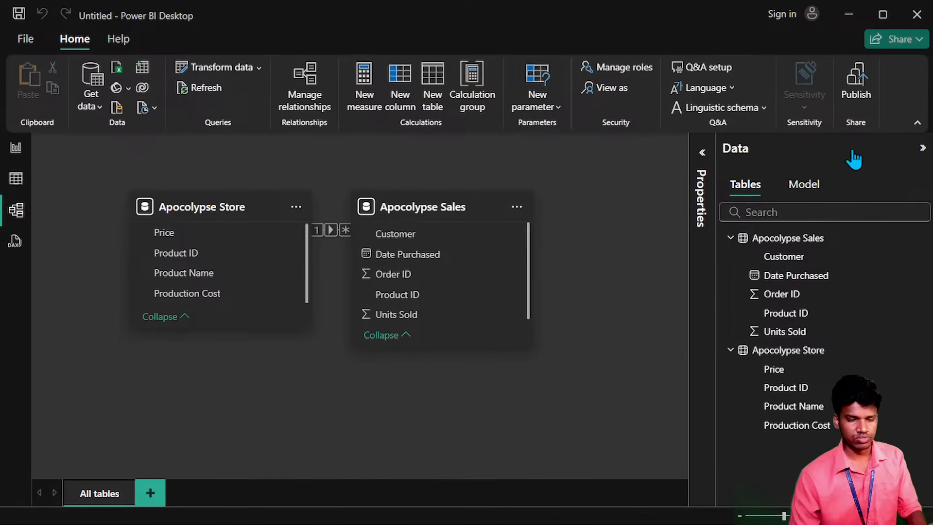
# View the semantic model's item overview, restore the table list and return to the report page.
pyautogui.click(804, 185)
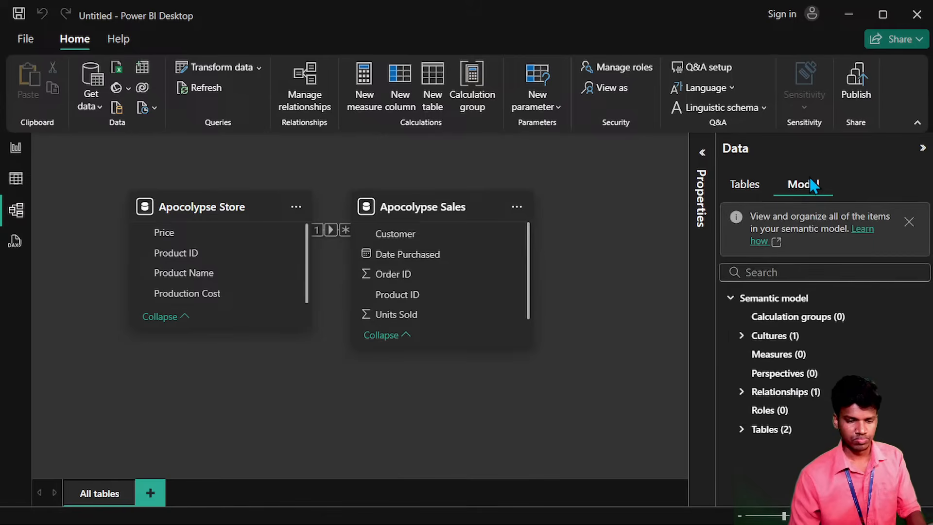
pyautogui.click(748, 184)
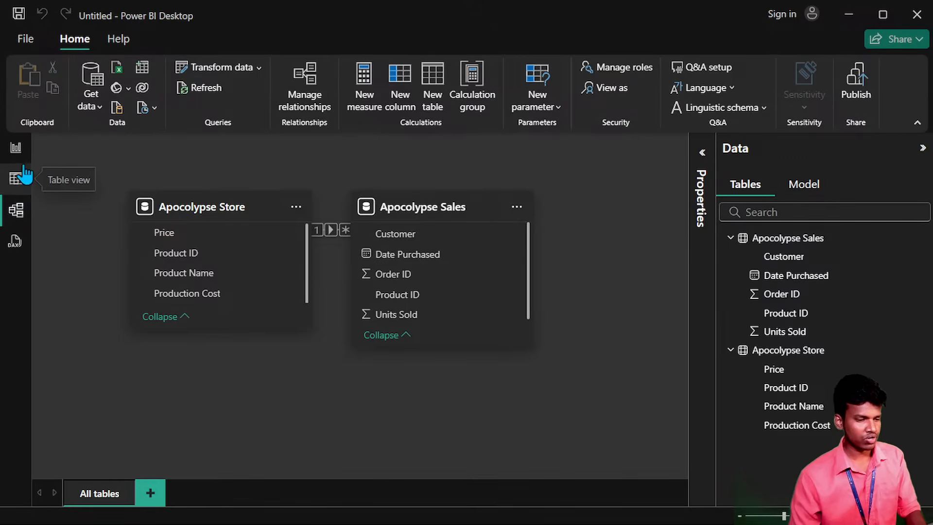
pyautogui.click(19, 154)
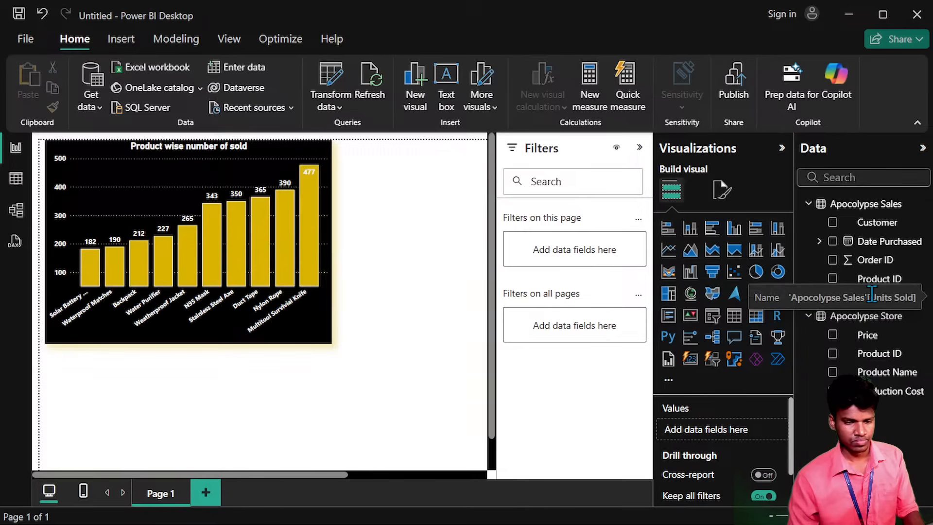
# Create a second column chart below the first, showing the sum of Units Sold by Customer from the Apocolypse Sales table.
pyautogui.click(888, 306)
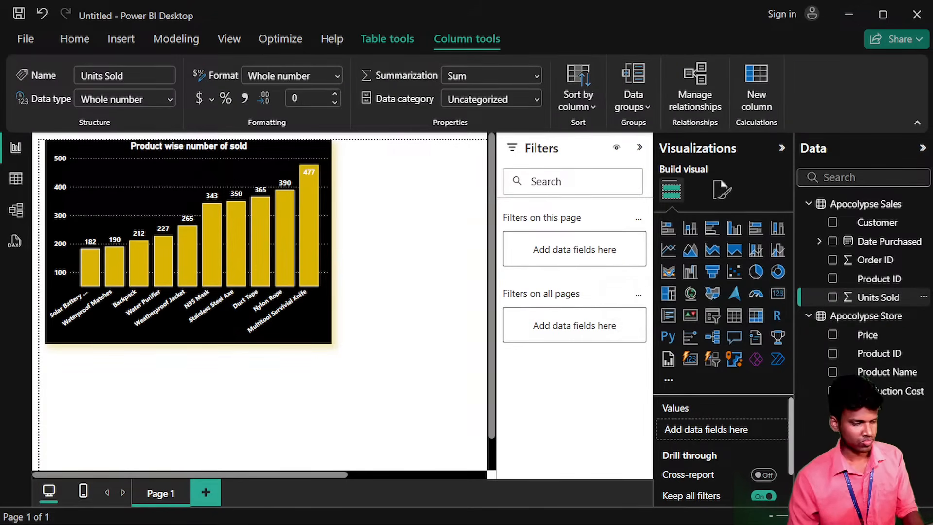
pyautogui.click(833, 298)
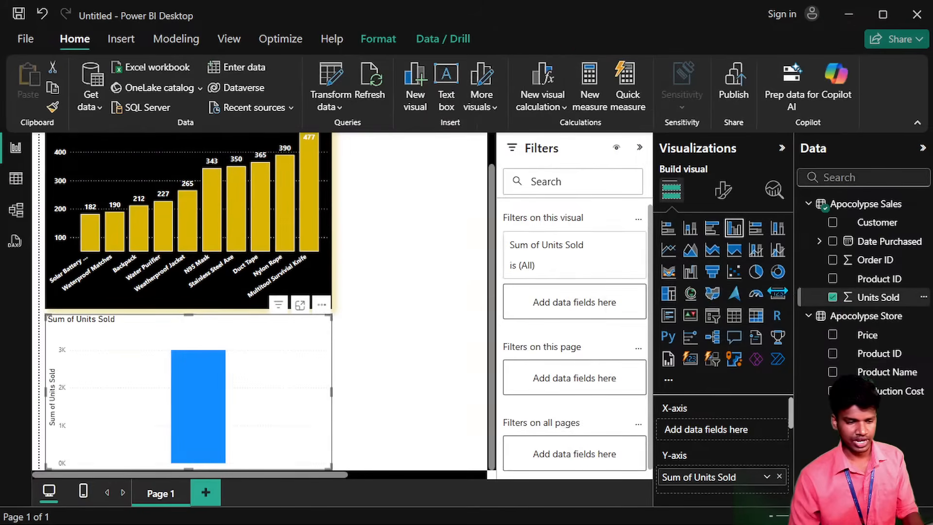
pyautogui.click(884, 299)
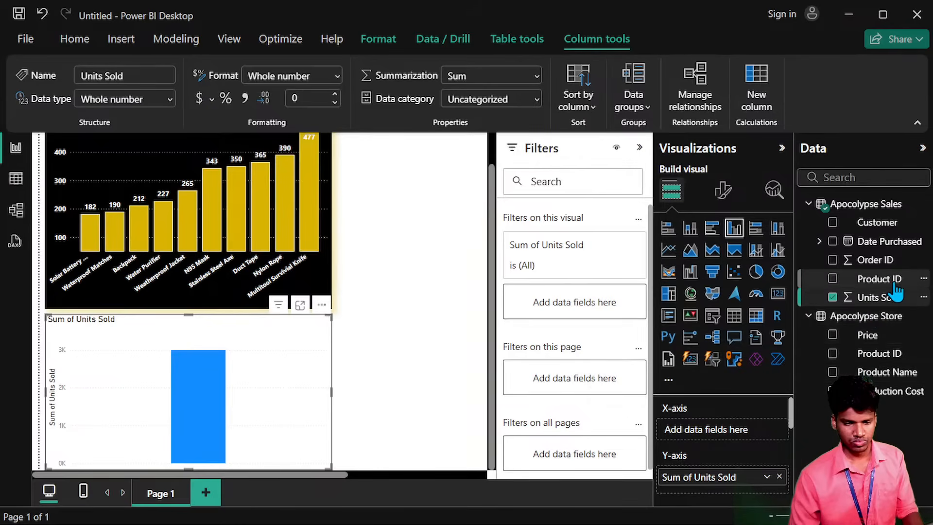
pyautogui.click(833, 298)
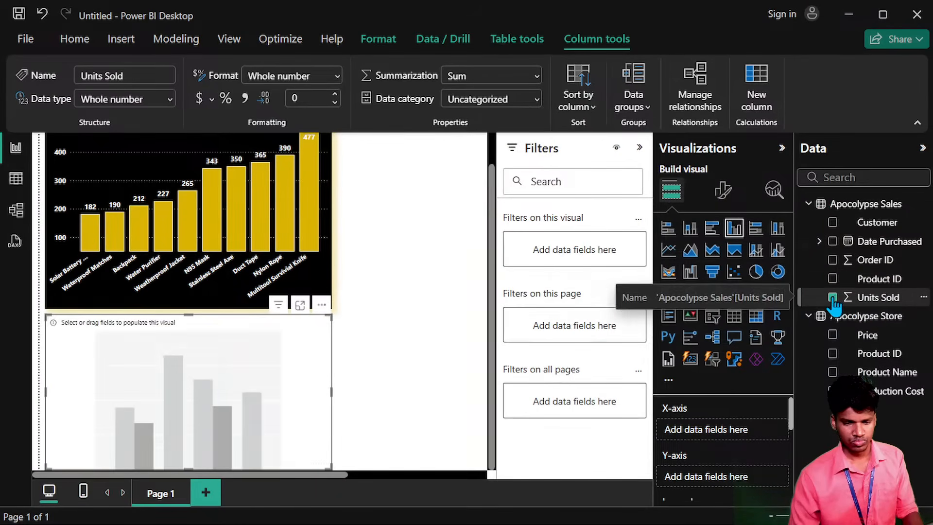
pyautogui.click(833, 222)
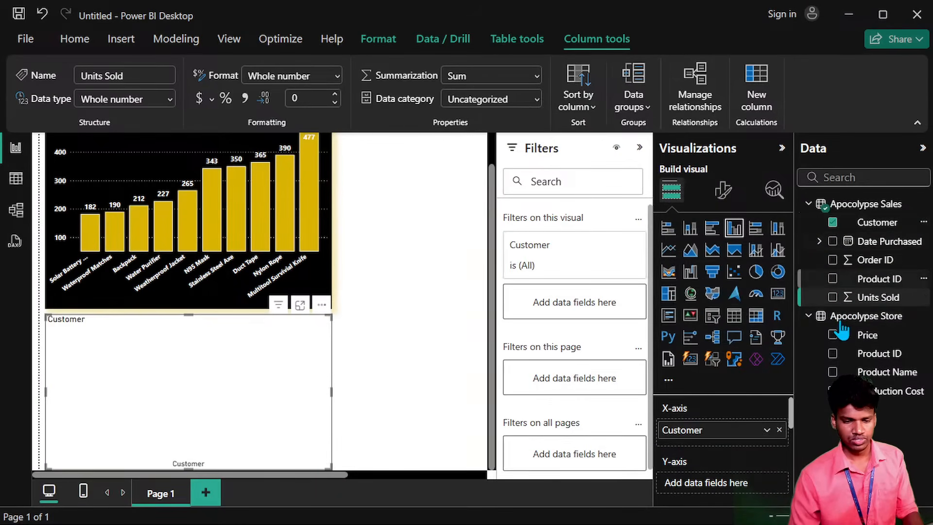
pyautogui.click(832, 297)
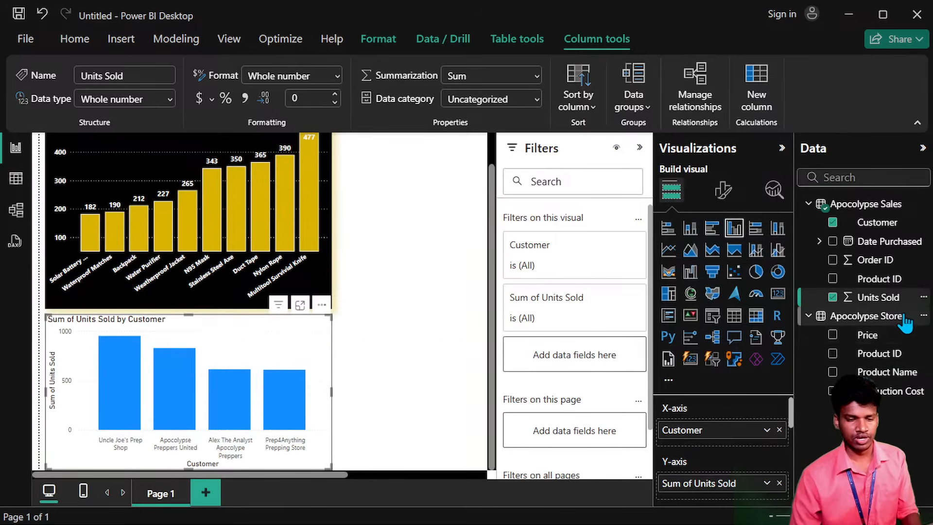
pyautogui.click(500, 47)
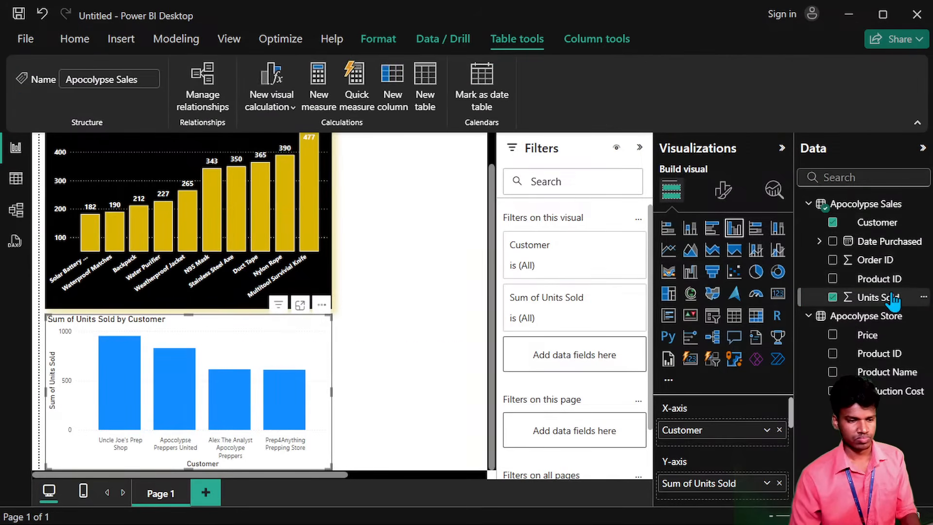
pyautogui.click(371, 48)
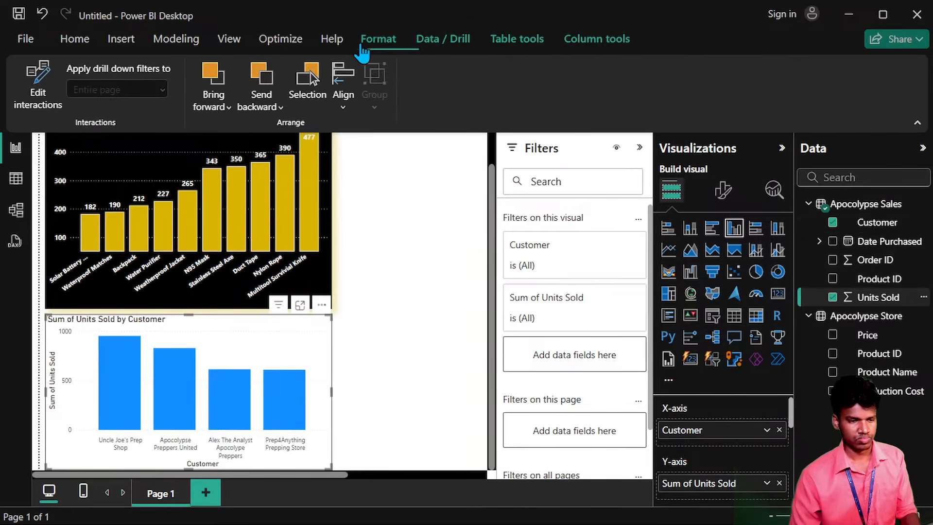
pyautogui.click(430, 46)
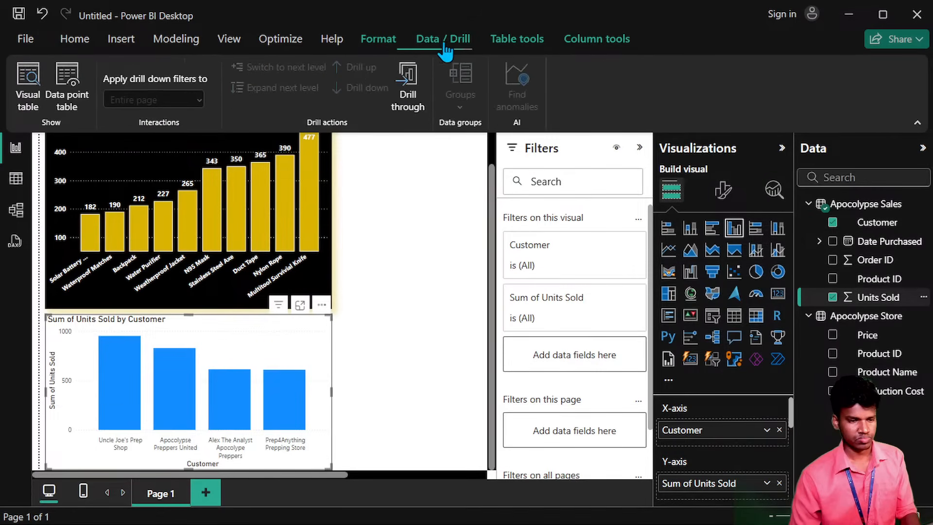
pyautogui.click(528, 46)
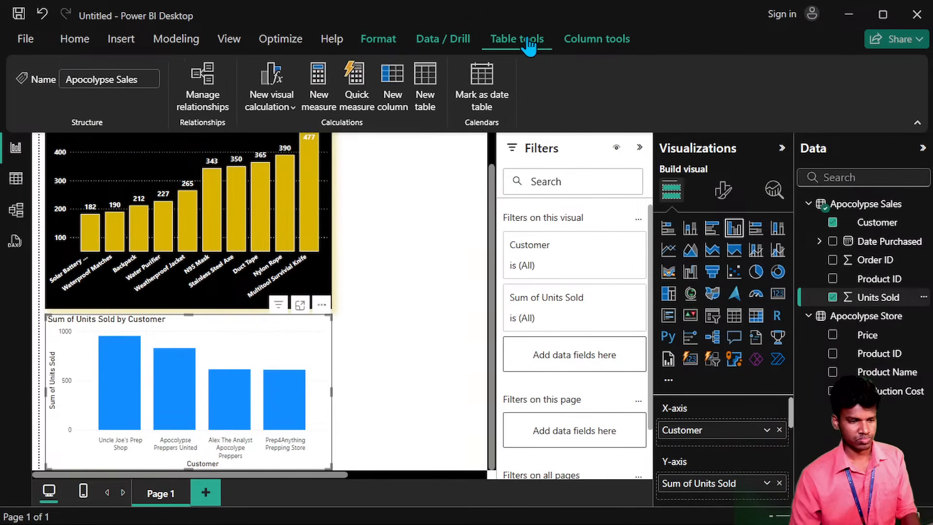
pyautogui.rightClick(885, 297)
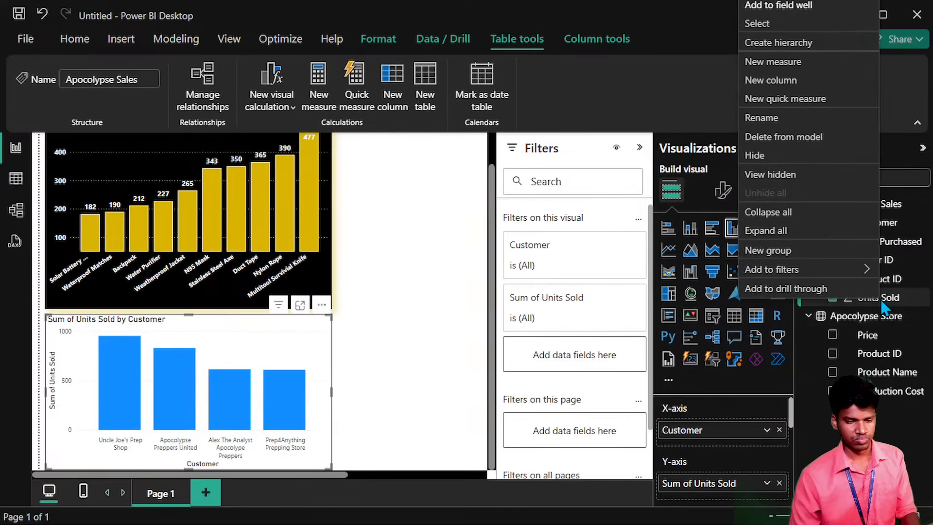
pyautogui.click(905, 294)
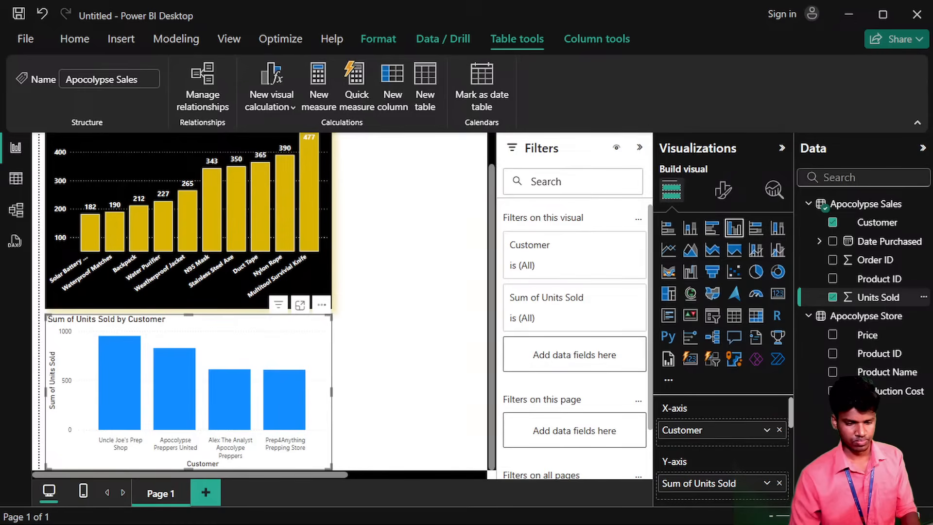
# Enlarge the report view and inspect the Uncle Joe's Prep Shop column in the units-sold-by-customer chart.
pyautogui.click(807, 516)
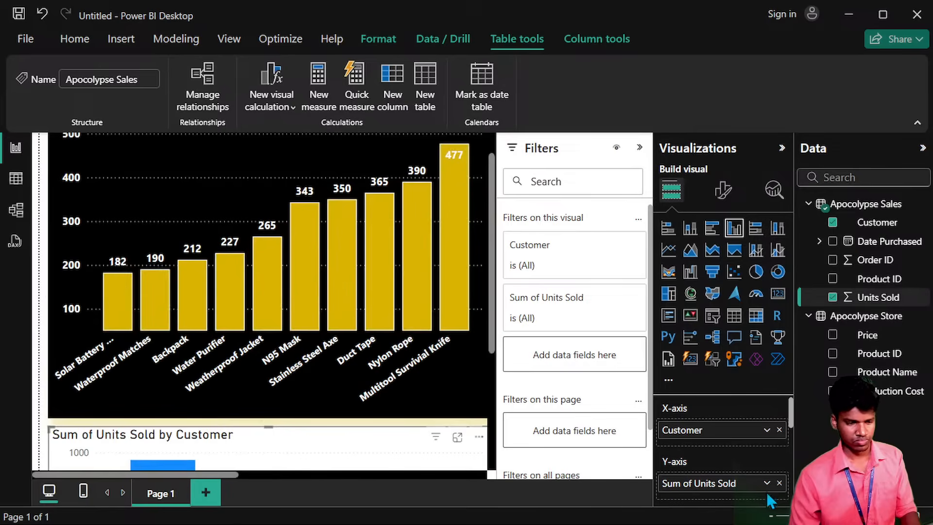
pyautogui.scroll(-4, 387, 361)
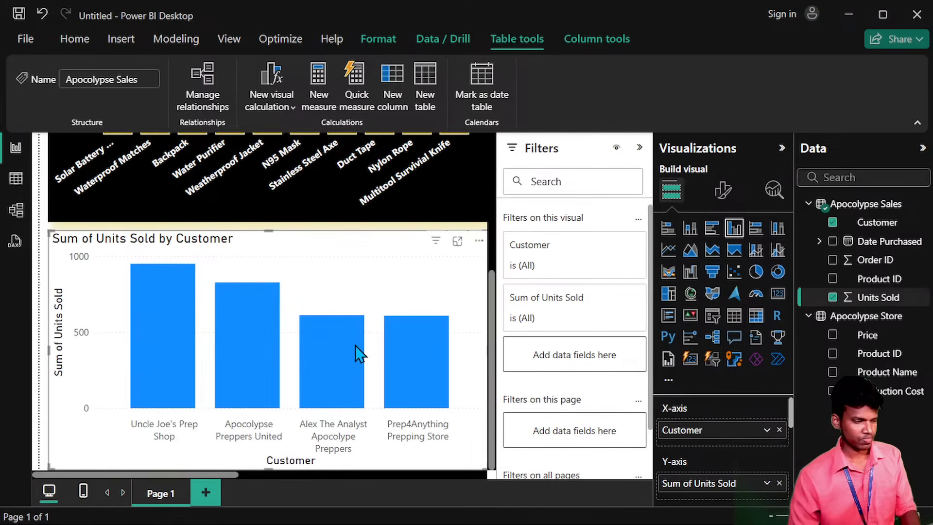
pyautogui.hscroll(1, 308, 301)
pyautogui.hscroll(-1, 217, 280)
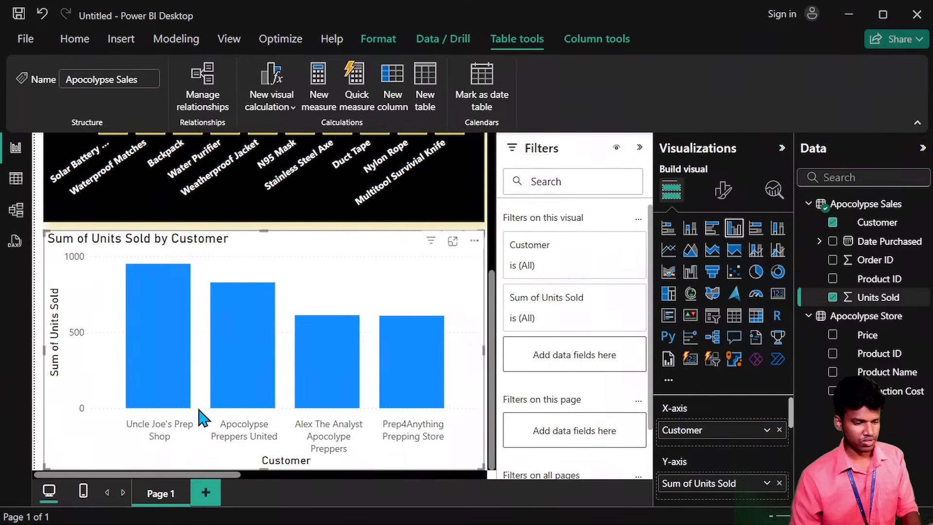
pyautogui.moveTo(163, 374)
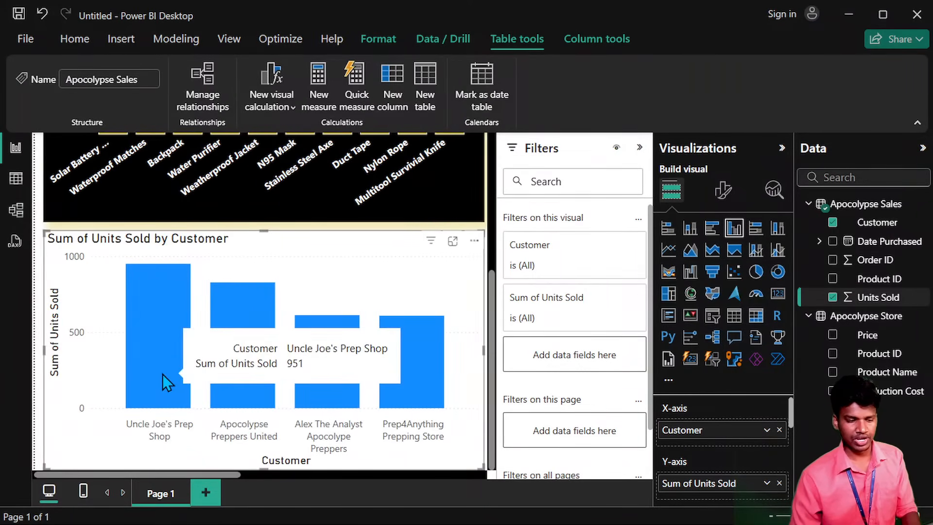
# Try replacing Units Sold with Product Name and a count of Customer in the customer column chart, and remove the customer count.
pyautogui.moveTo(222, 340)
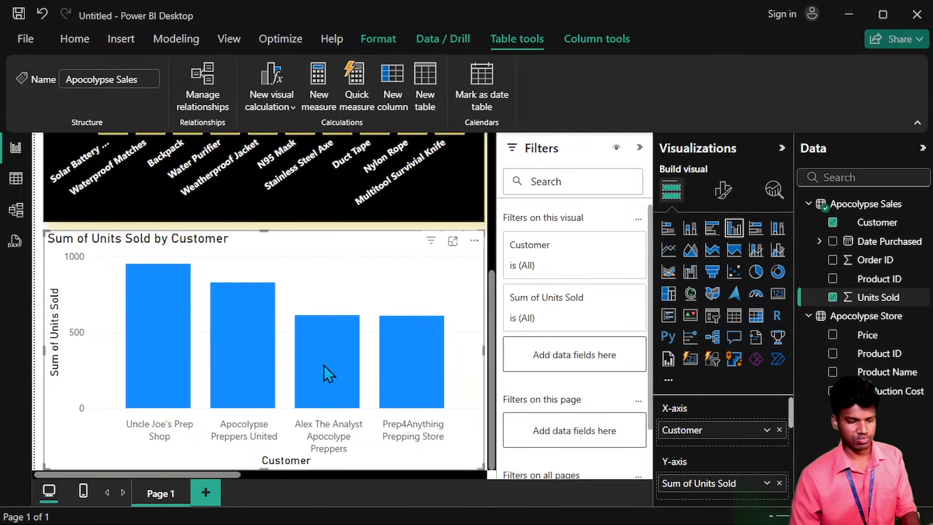
pyautogui.moveTo(399, 382)
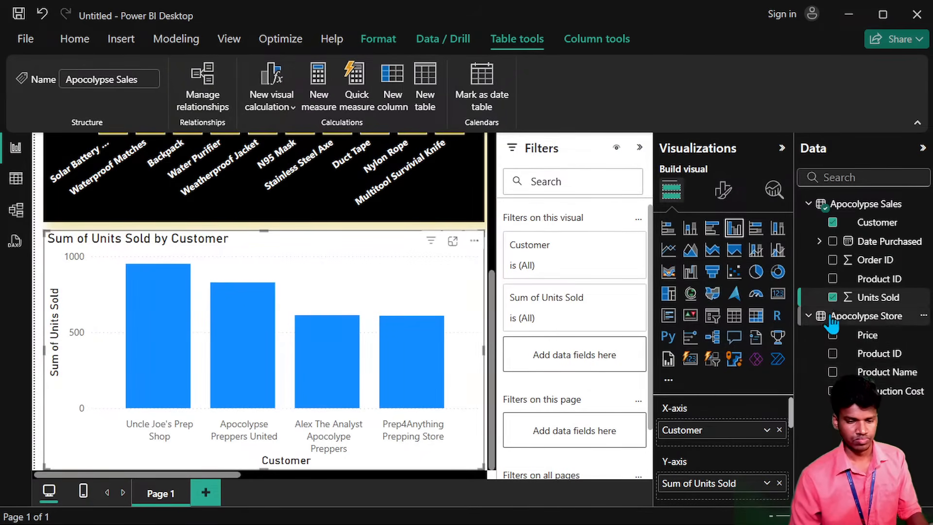
pyautogui.click(833, 297)
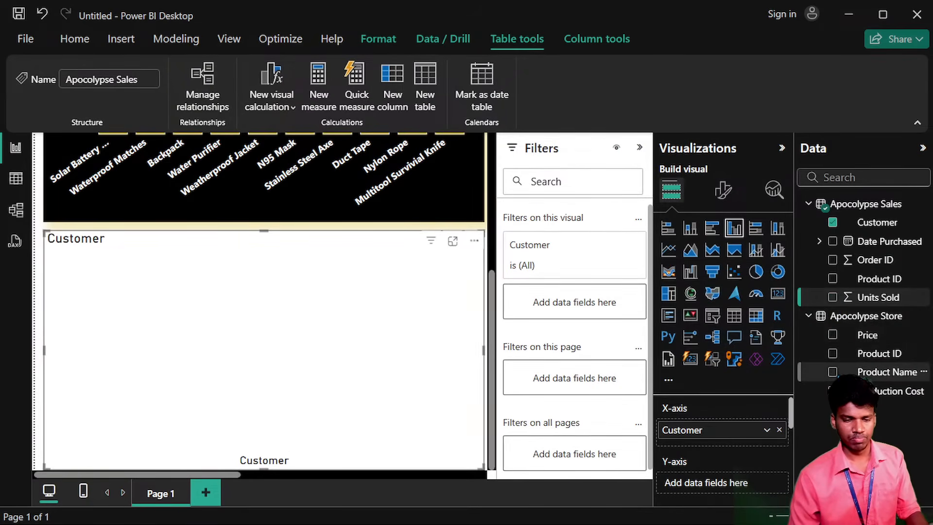
pyautogui.click(833, 372)
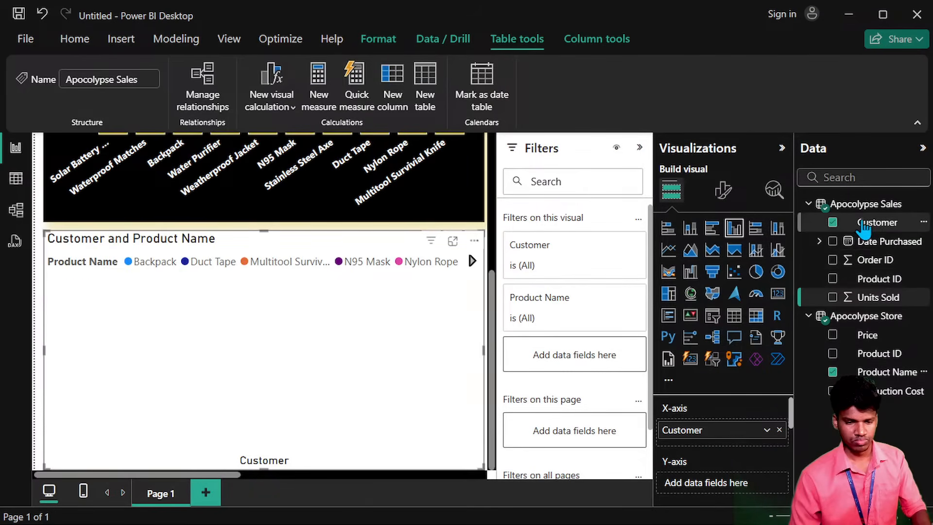
pyautogui.moveTo(868, 224); pyautogui.dragTo(723, 482)
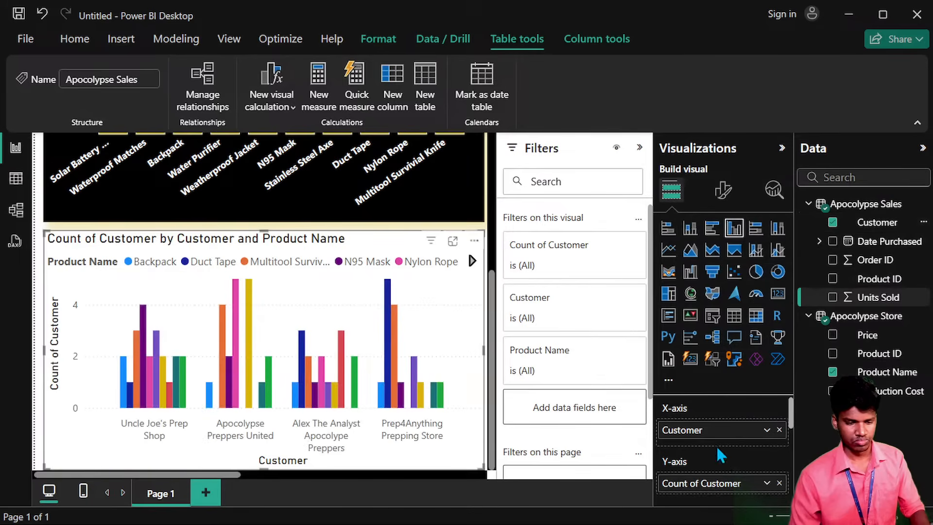
pyautogui.moveTo(719, 431); pyautogui.dragTo(712, 488)
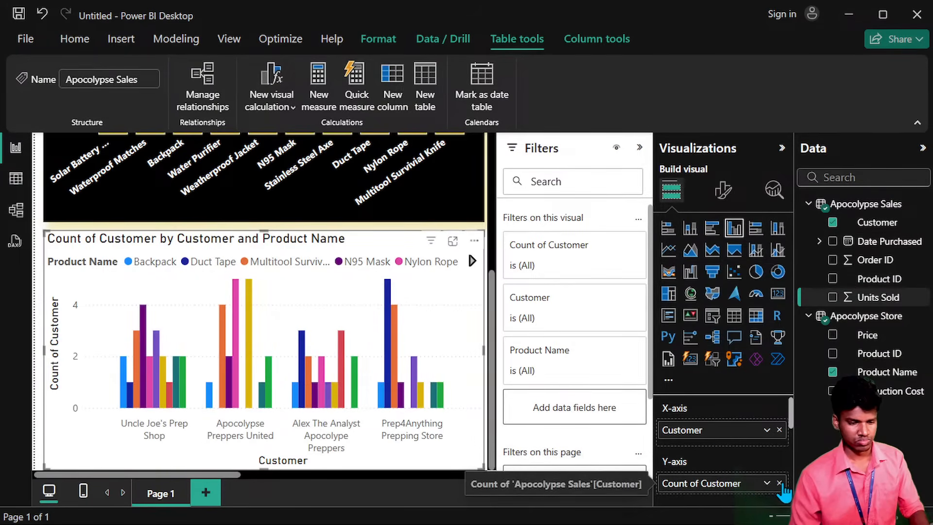
pyautogui.click(779, 483)
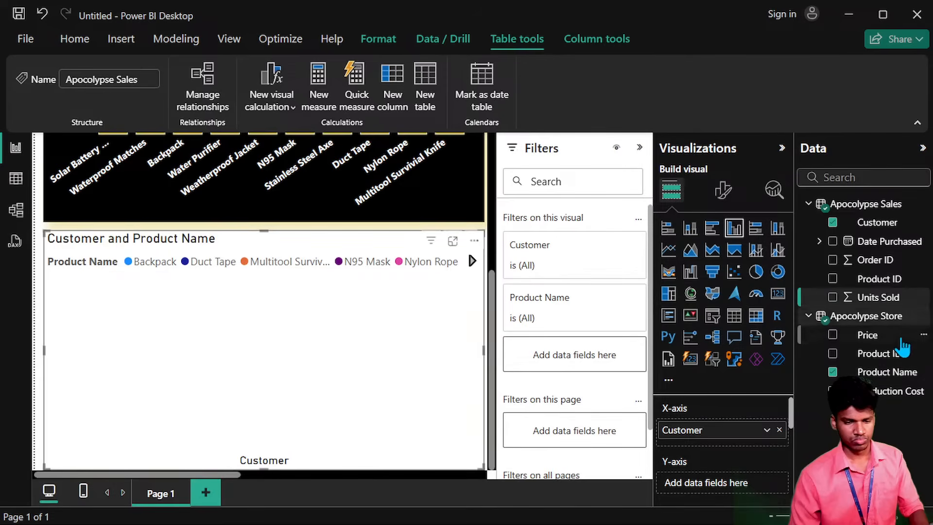
# Remove Product Name from the customer chart and add Units Sold back as its Y-axis field.
pyautogui.scroll(3, 327, 375)
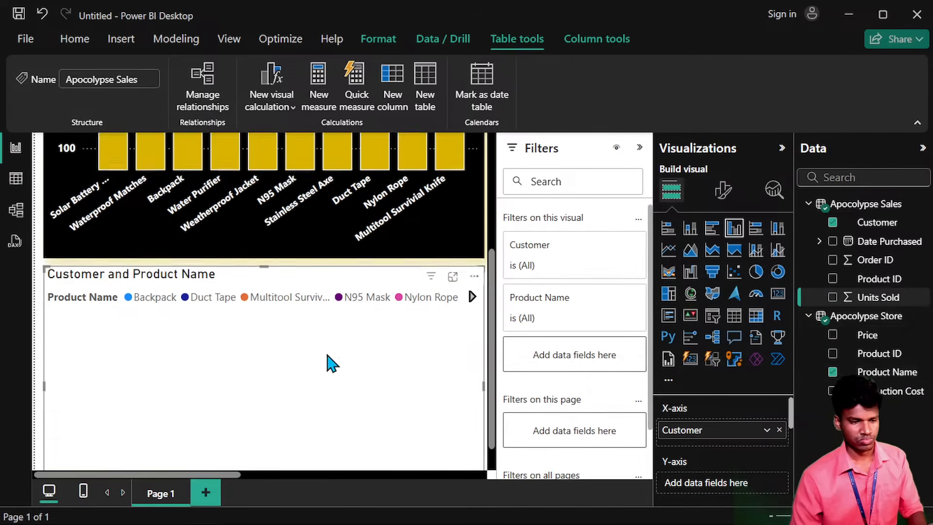
pyautogui.scroll(-3, 328, 362)
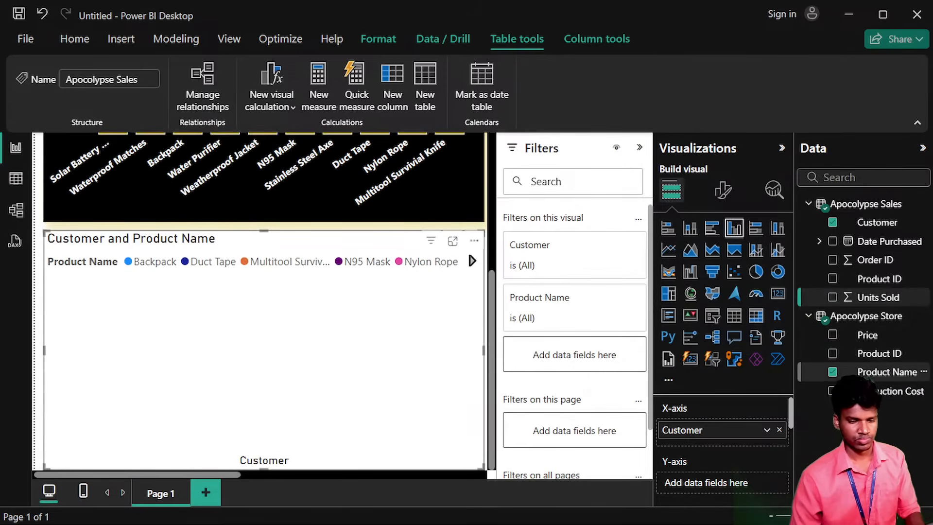
pyautogui.click(831, 373)
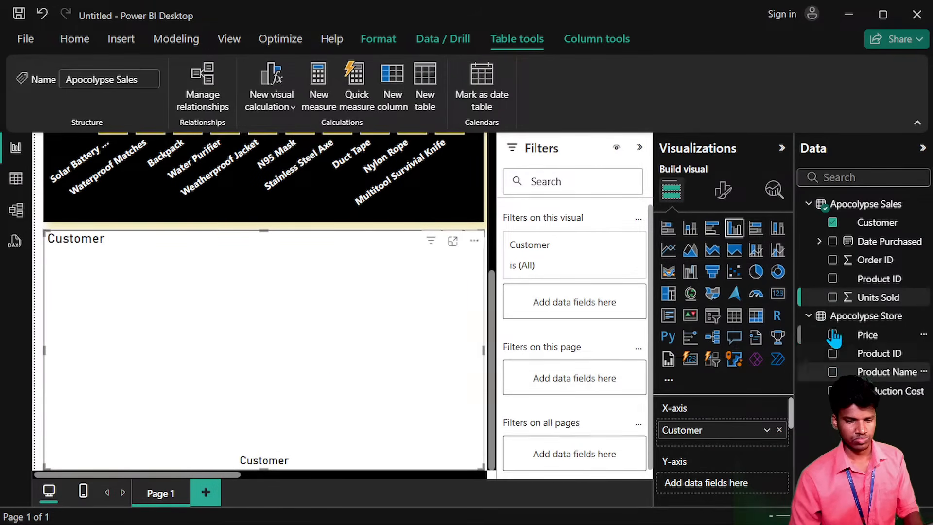
pyautogui.click(832, 297)
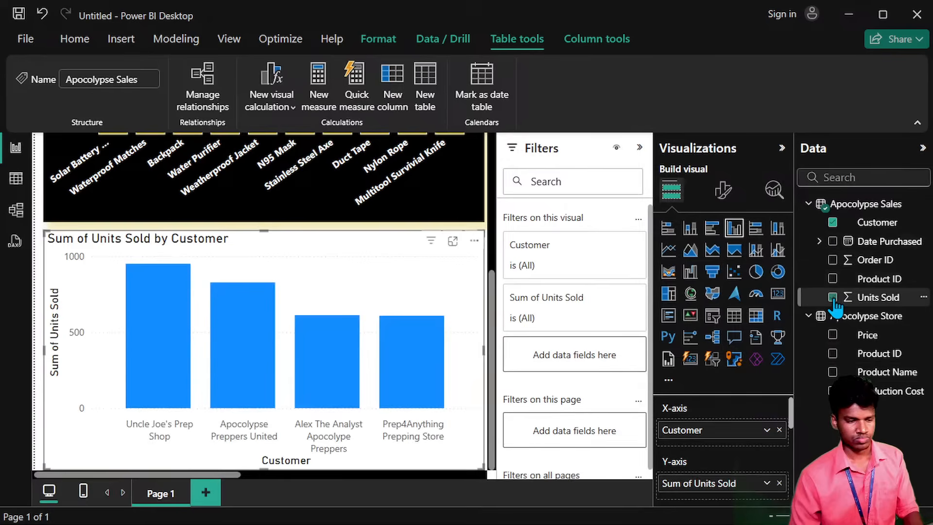
# Inspect the units sold for each customer column and compare with the product-wise chart above.
pyautogui.moveTo(155, 334)
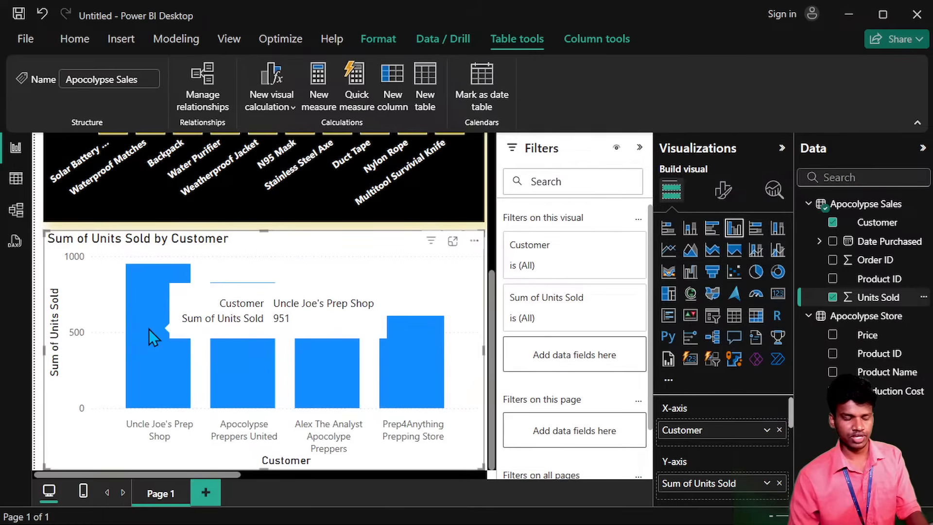
pyautogui.moveTo(249, 375)
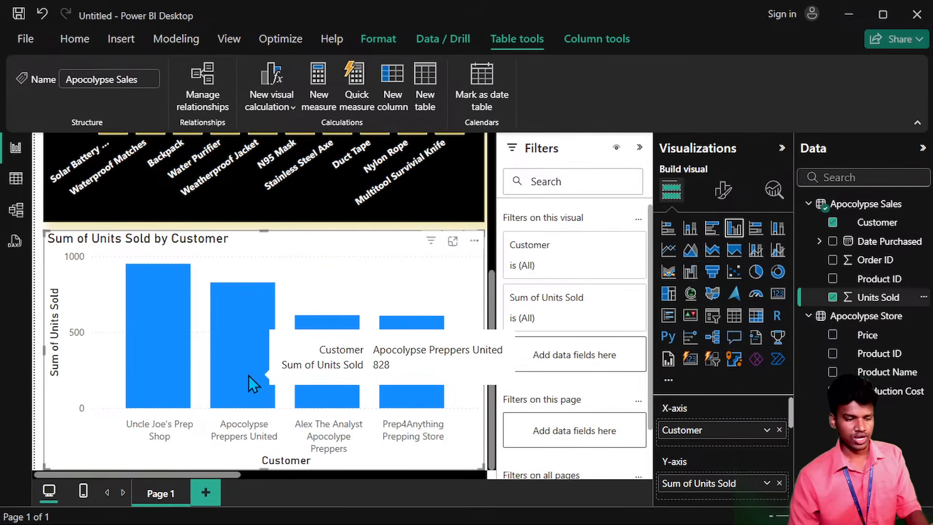
pyautogui.moveTo(302, 376)
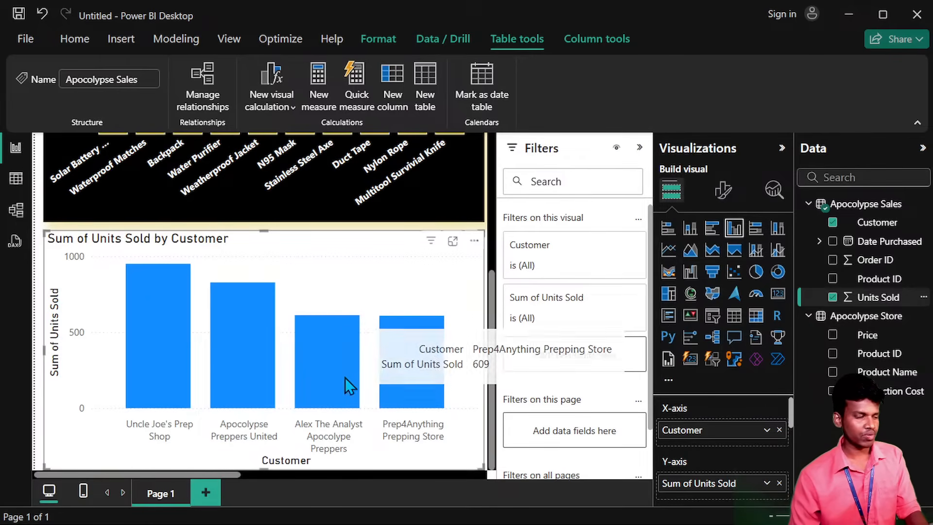
pyautogui.moveTo(341, 373)
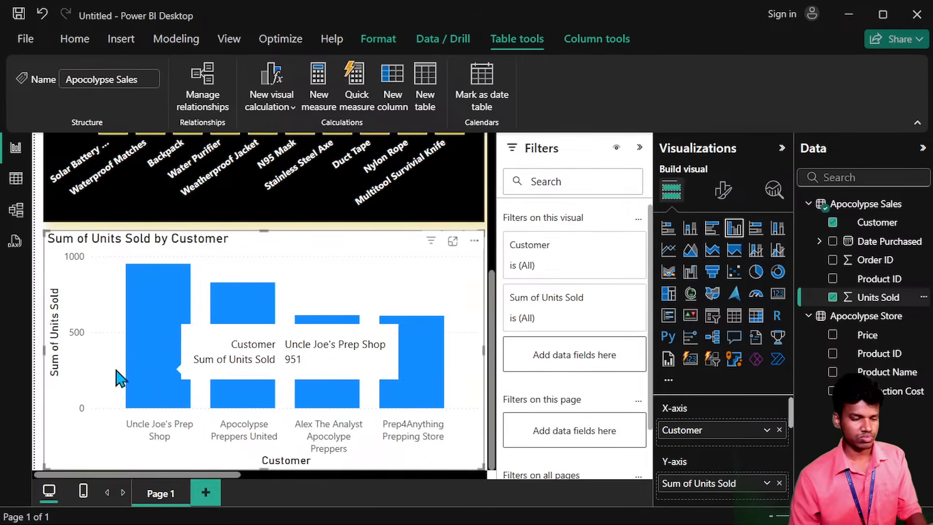
pyautogui.scroll(5, 317, 266)
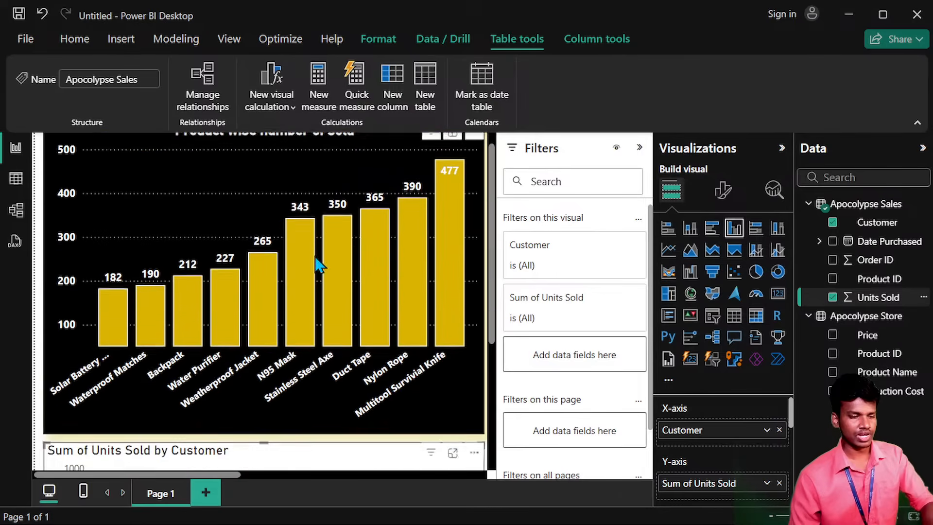
# Format the customer chart's X-axis values as bold, slightly larger and white, and dismiss the WhatsApp notification.
pyautogui.scroll(-5, 415, 191)
pyautogui.hscroll(1, 416, 287)
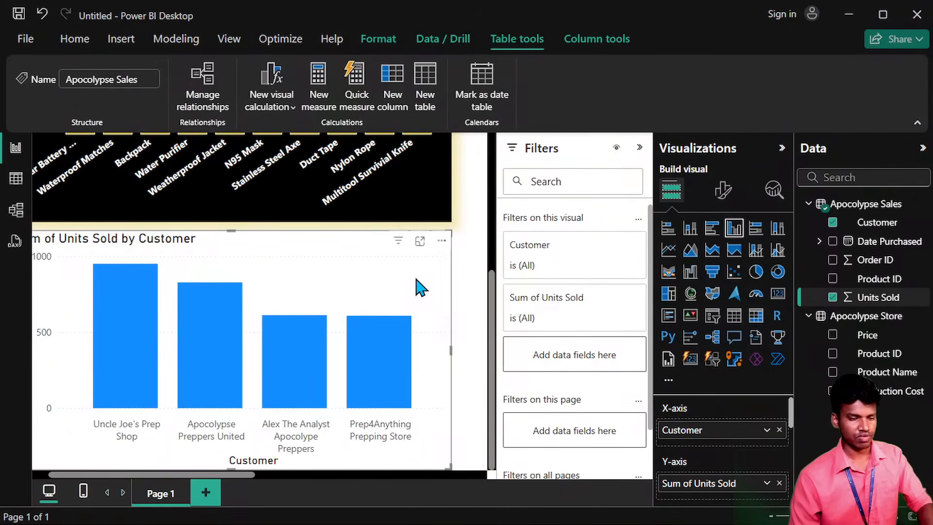
pyautogui.click(723, 190)
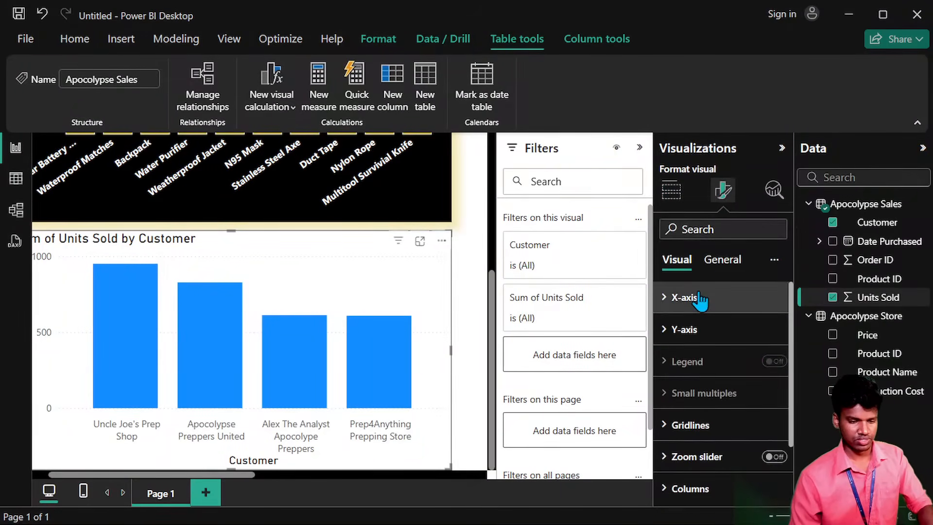
pyautogui.click(700, 298)
pyautogui.click(675, 399)
pyautogui.click(776, 370)
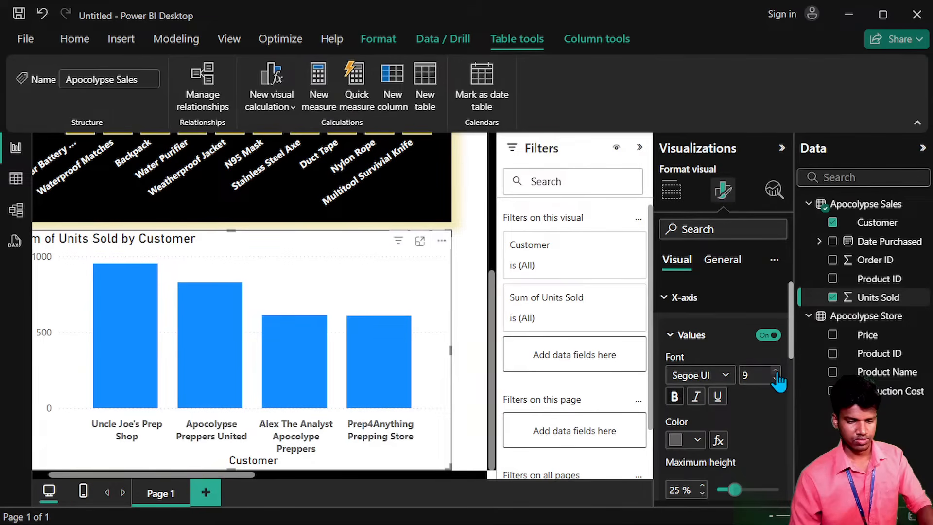
pyautogui.click(677, 438)
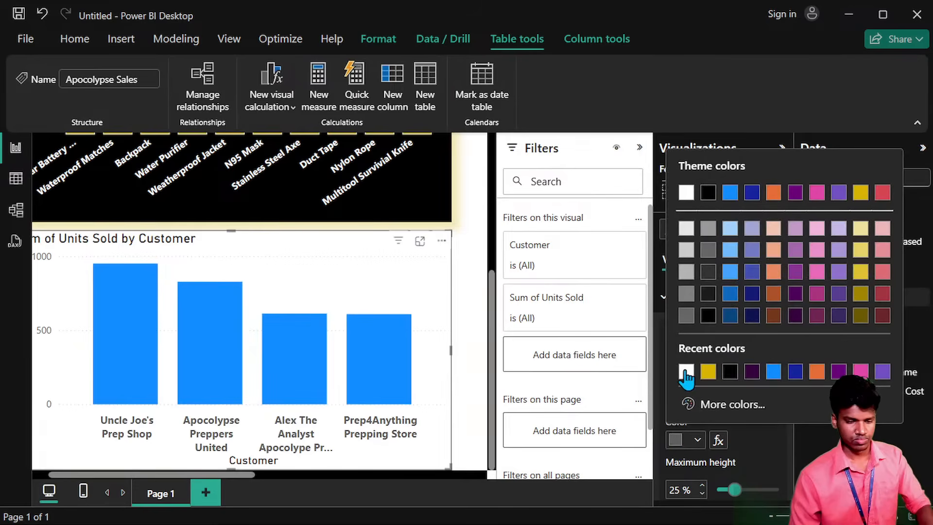
pyautogui.click(685, 372)
pyautogui.scroll(-2, 705, 428)
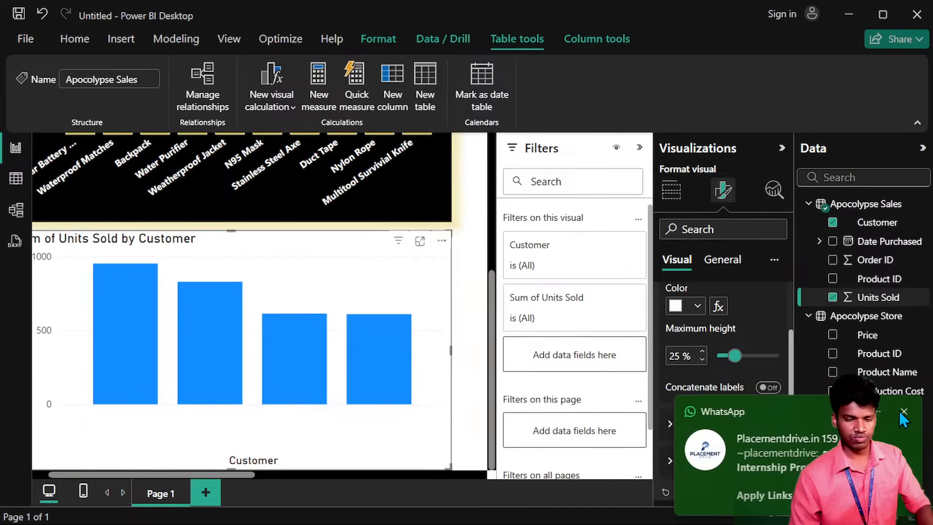
pyautogui.click(904, 412)
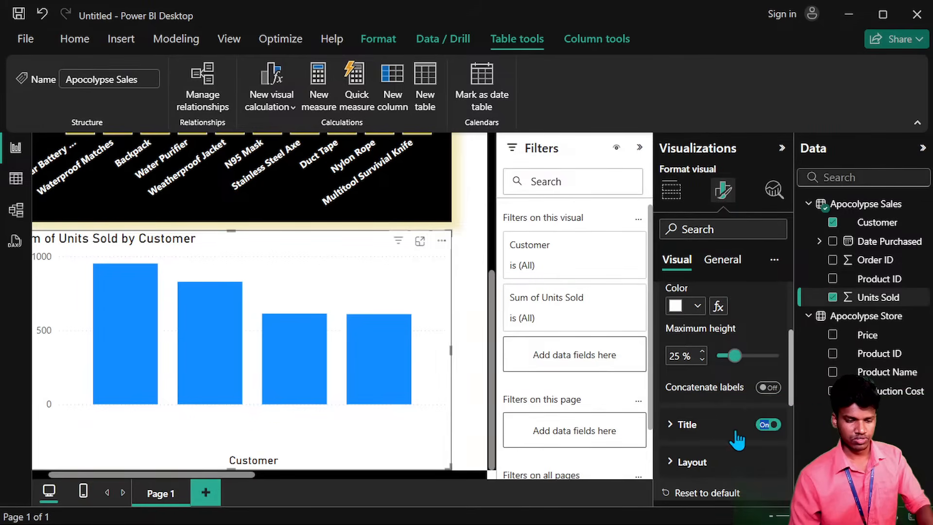
# Format the customer chart's Y-axis values as bold and white.
pyautogui.scroll(-3, 729, 437)
pyautogui.click(670, 381)
pyautogui.scroll(-3, 691, 413)
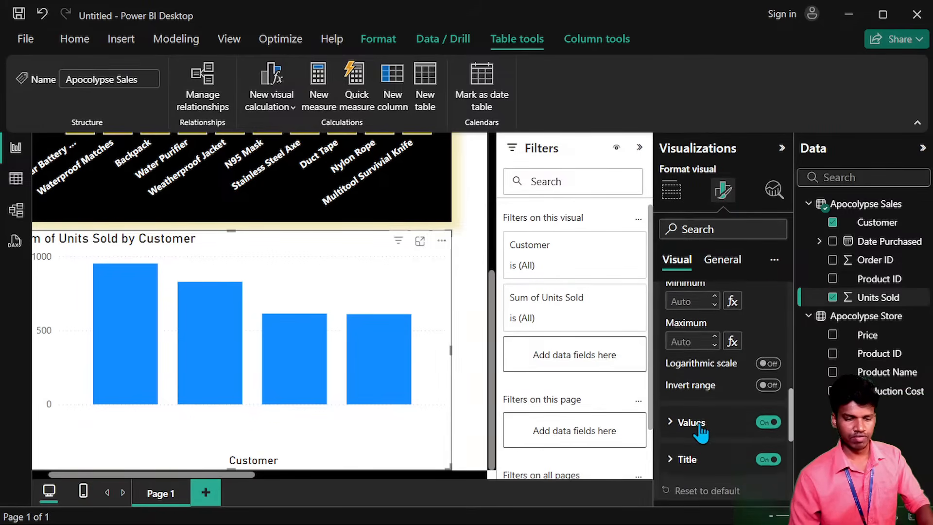
pyautogui.scroll(-1, 700, 430)
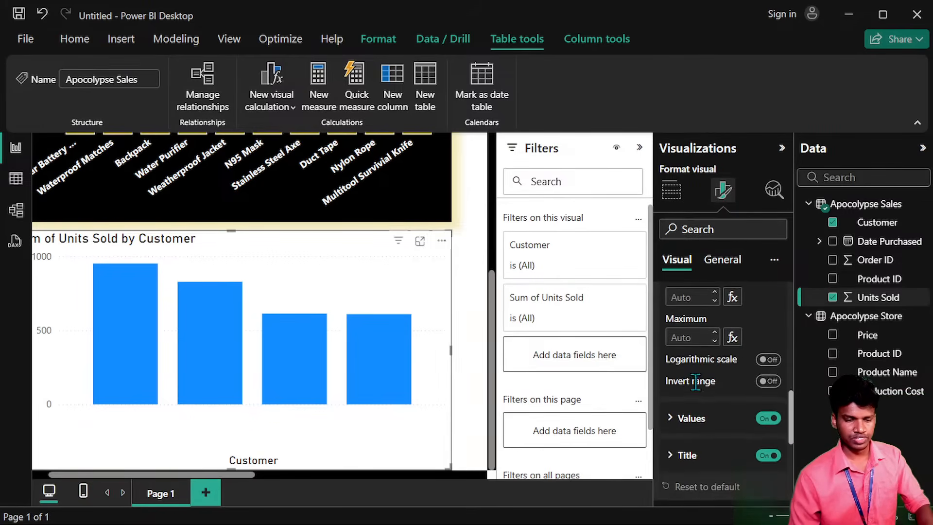
pyautogui.click(772, 413)
pyautogui.scroll(-2, 778, 388)
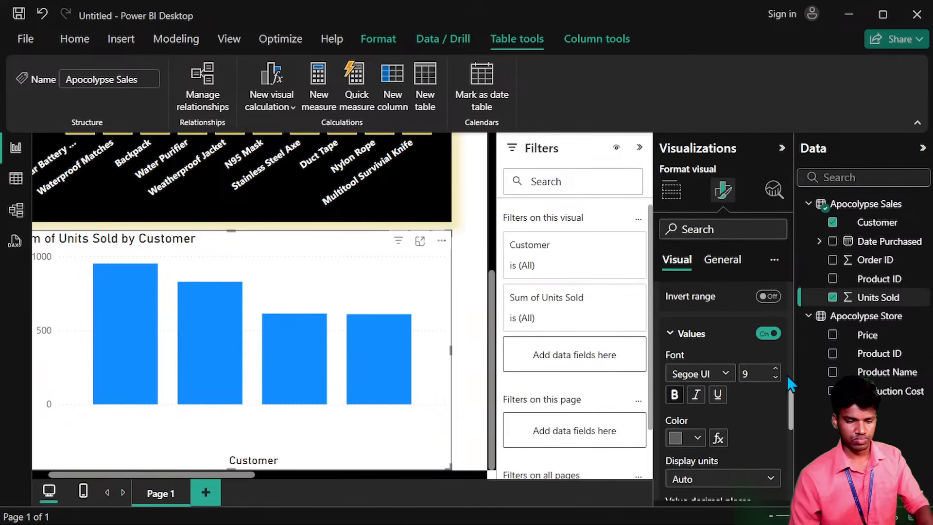
pyautogui.click(680, 438)
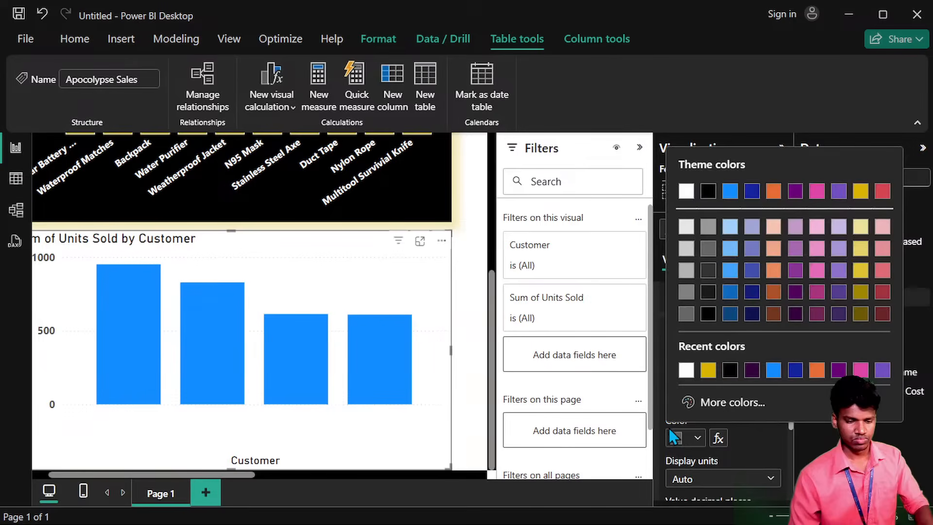
pyautogui.click(683, 375)
pyautogui.click(725, 345)
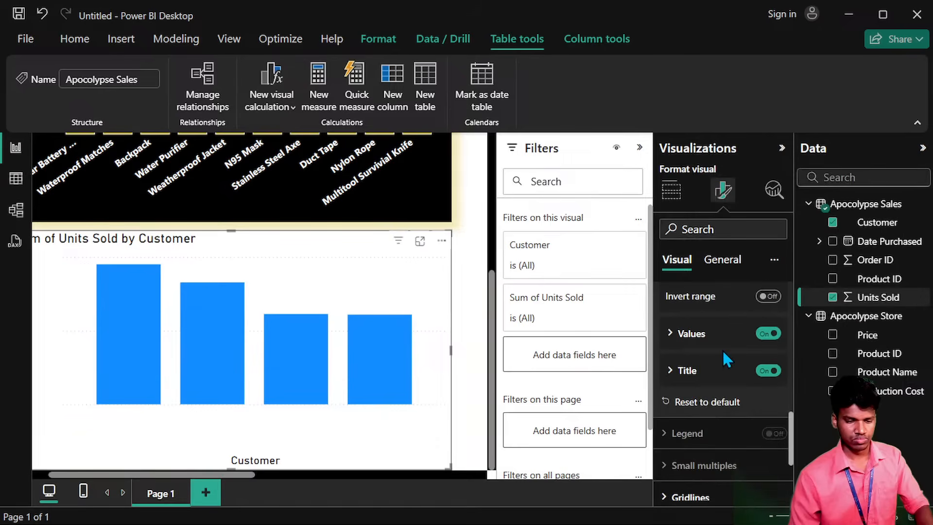
# Set the color of the customer chart's horizontal gridlines to white.
pyautogui.scroll(-3, 681, 410)
pyautogui.click(709, 439)
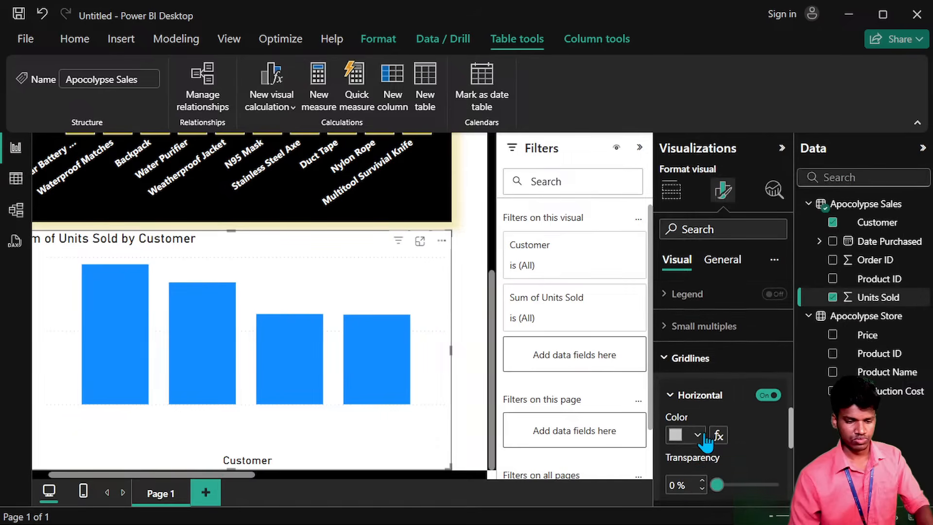
pyautogui.scroll(-1, 700, 435)
pyautogui.click(676, 408)
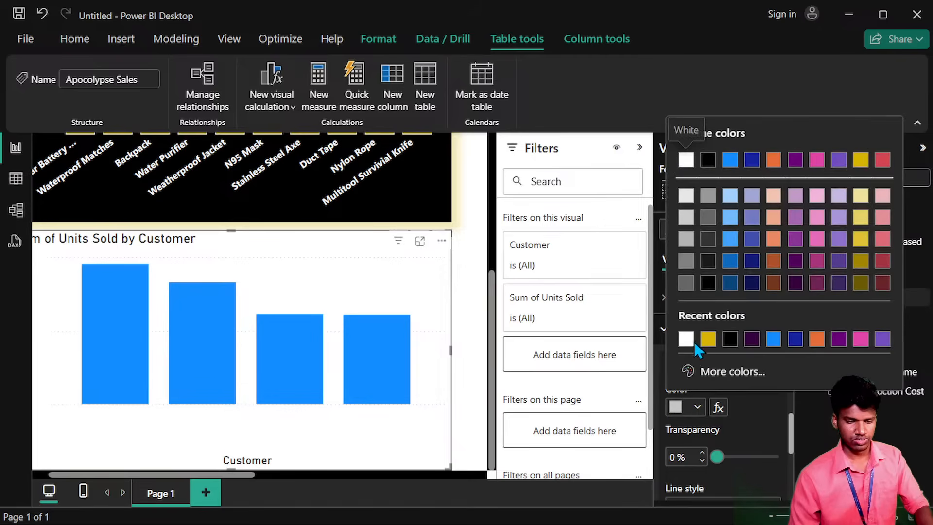
pyautogui.click(708, 159)
pyautogui.click(701, 370)
pyautogui.scroll(-1, 707, 440)
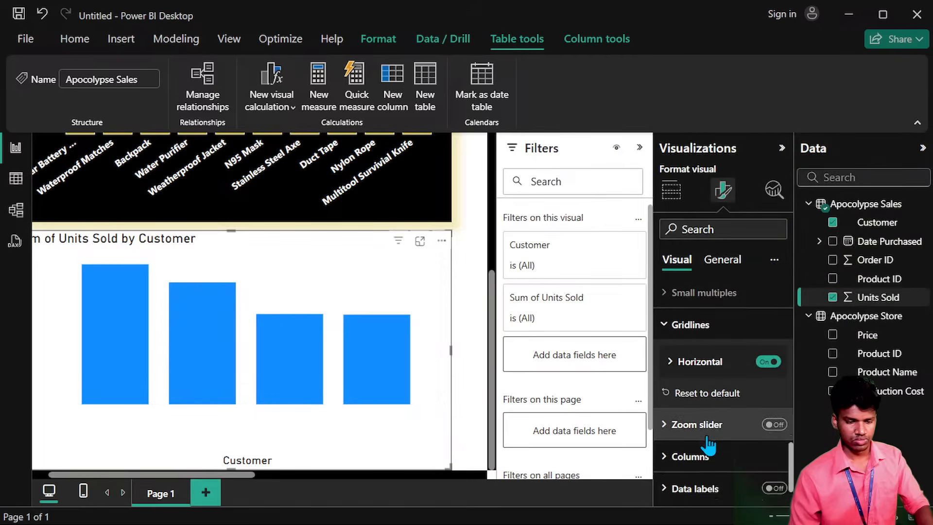
# Change the fill color of all columns in the customer chart to the recently used gold.
pyautogui.click(700, 422)
pyautogui.scroll(-5, 698, 428)
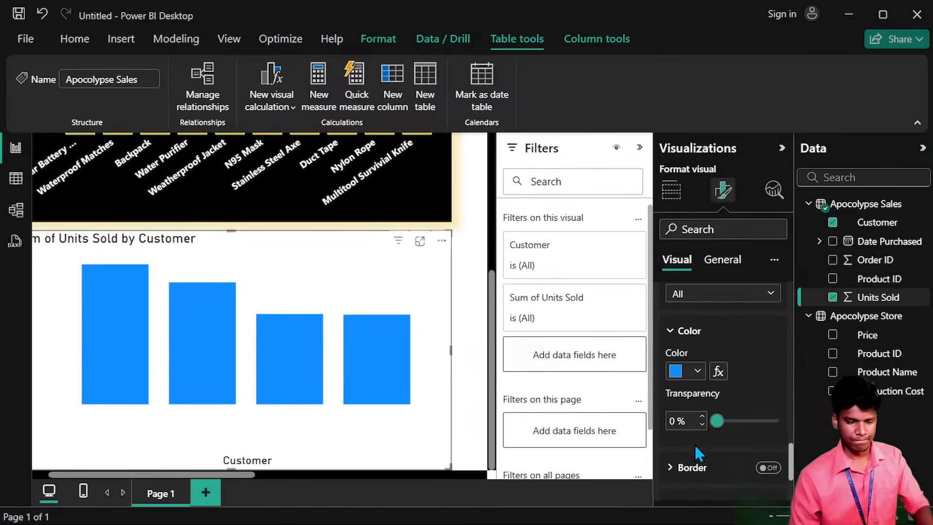
pyautogui.click(677, 372)
pyautogui.click(707, 304)
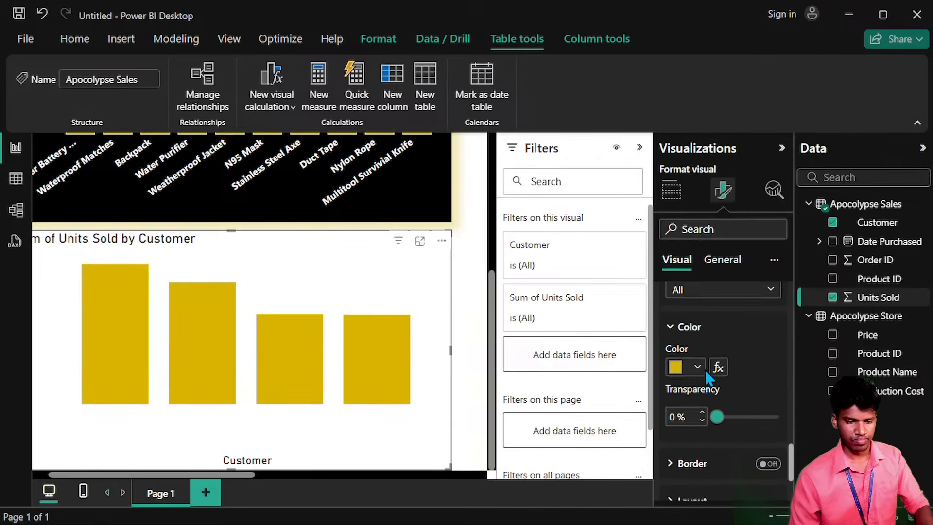
pyautogui.click(702, 335)
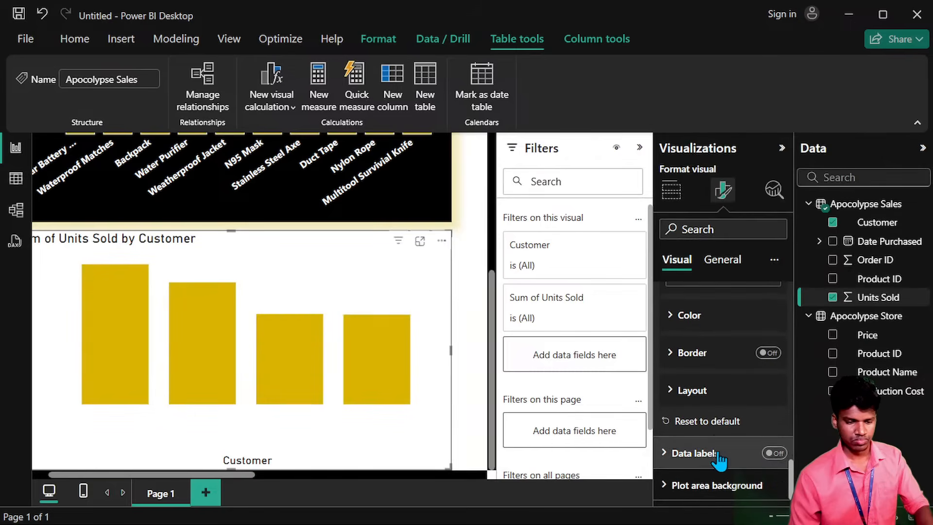
# Turn on data labels for the customer chart and format their values as bold and white.
pyautogui.click(778, 453)
pyautogui.click(691, 453)
pyautogui.scroll(-4, 703, 401)
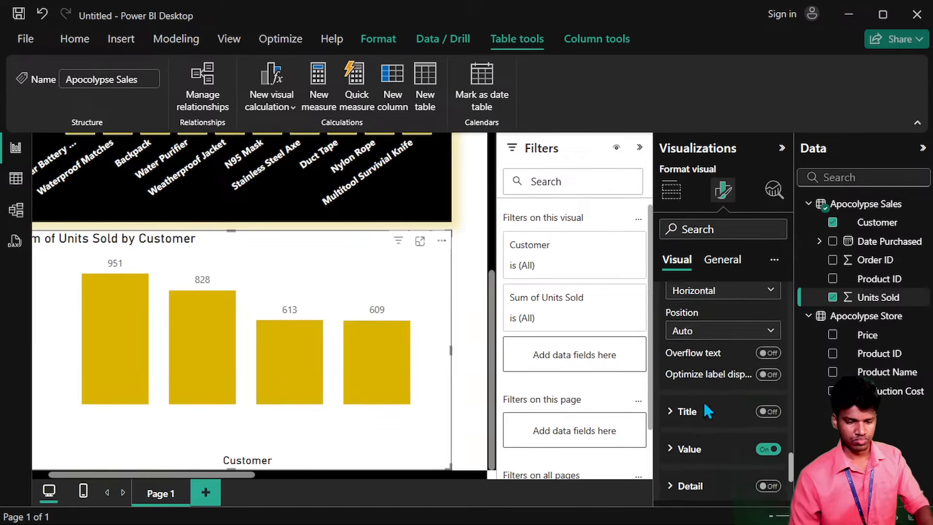
pyautogui.click(685, 363)
pyautogui.scroll(-2, 708, 417)
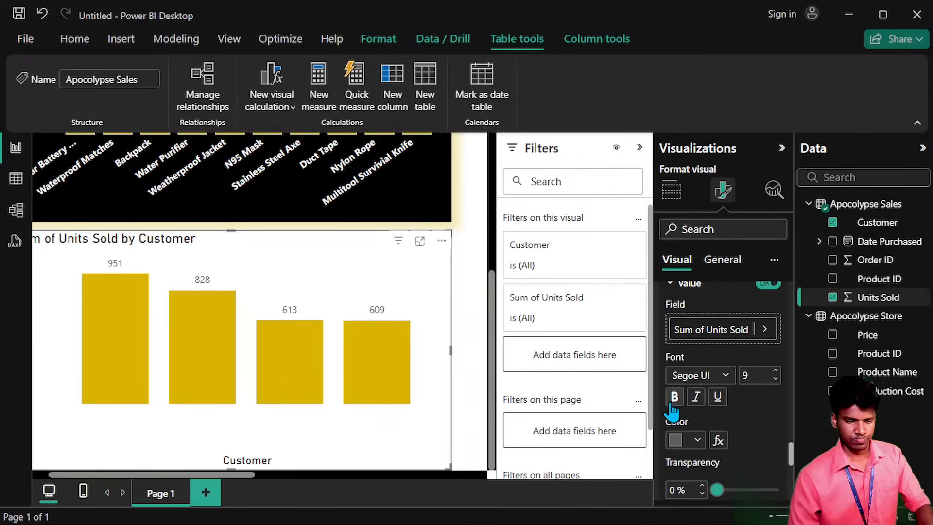
pyautogui.click(691, 440)
pyautogui.click(708, 373)
pyautogui.scroll(-6, 708, 388)
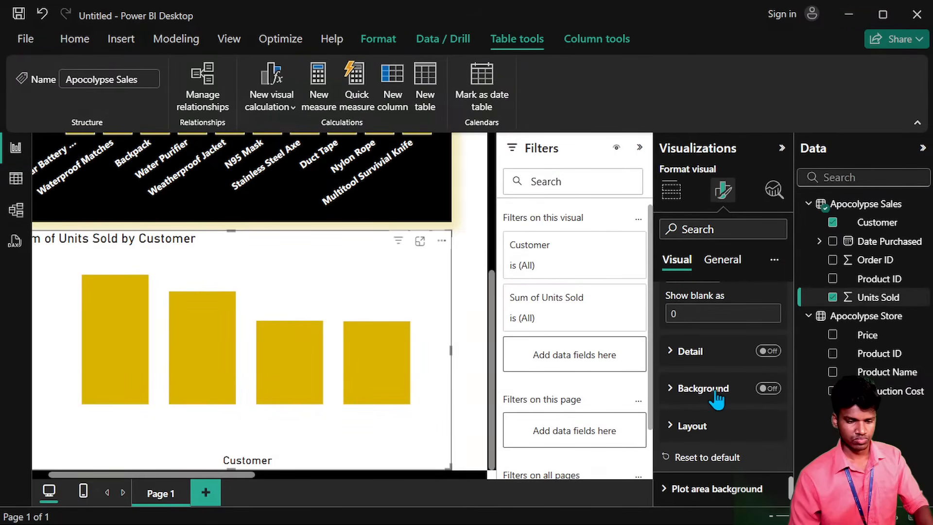
# Turn on the border for all columns in the customer chart and set the border color to white.
pyautogui.scroll(7, 719, 440)
pyautogui.scroll(5, 695, 396)
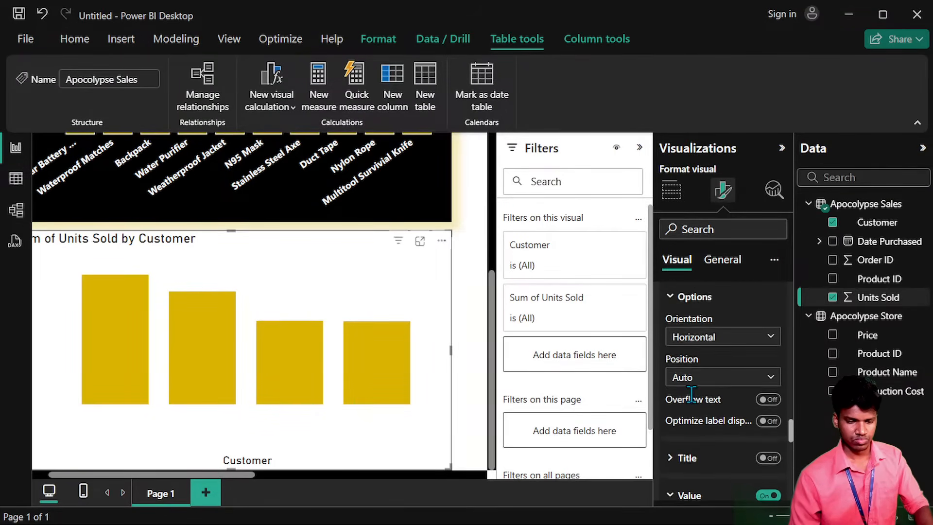
pyautogui.scroll(3, 700, 389)
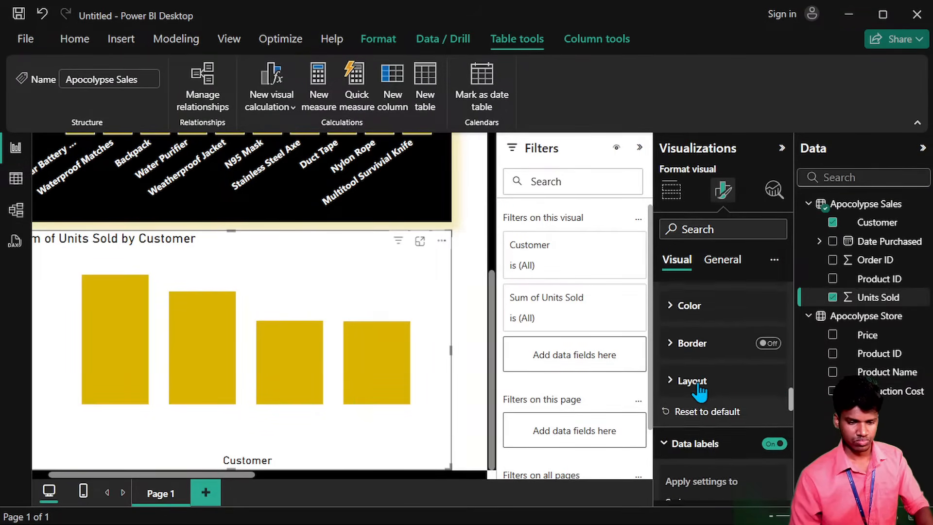
pyautogui.scroll(3, 701, 403)
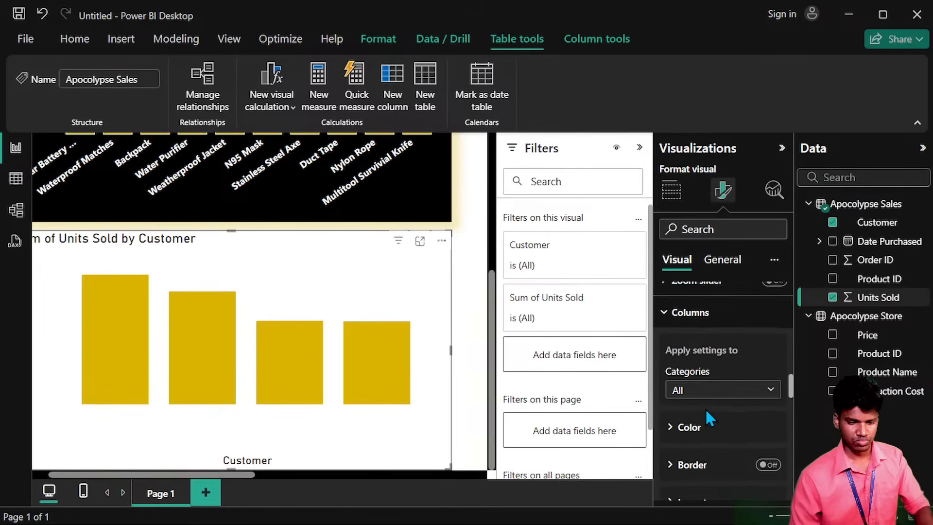
pyautogui.scroll(-3, 705, 421)
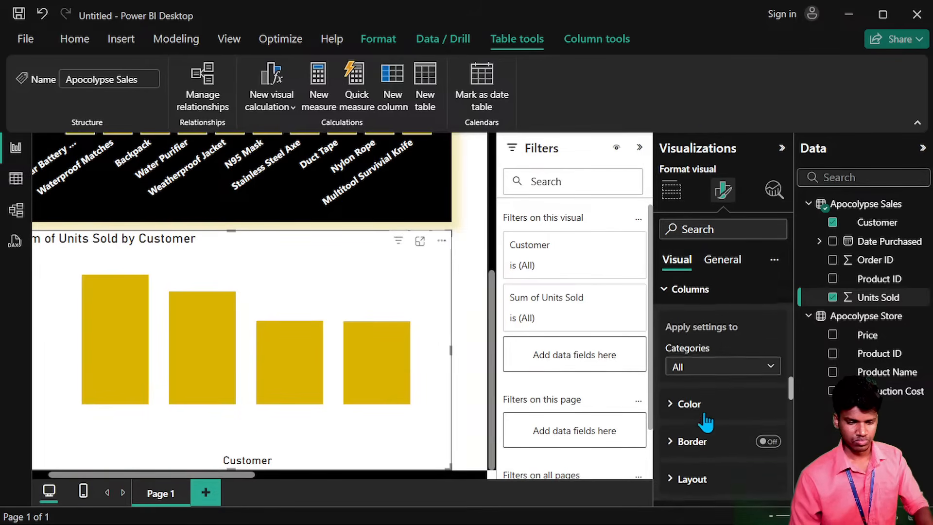
pyautogui.click(767, 412)
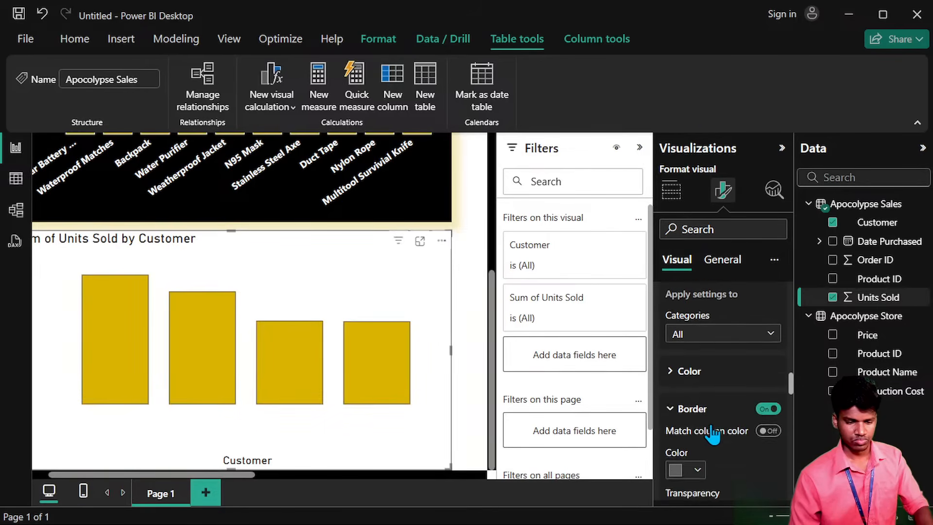
pyautogui.scroll(-1, 688, 462)
pyautogui.click(683, 454)
pyautogui.click(686, 387)
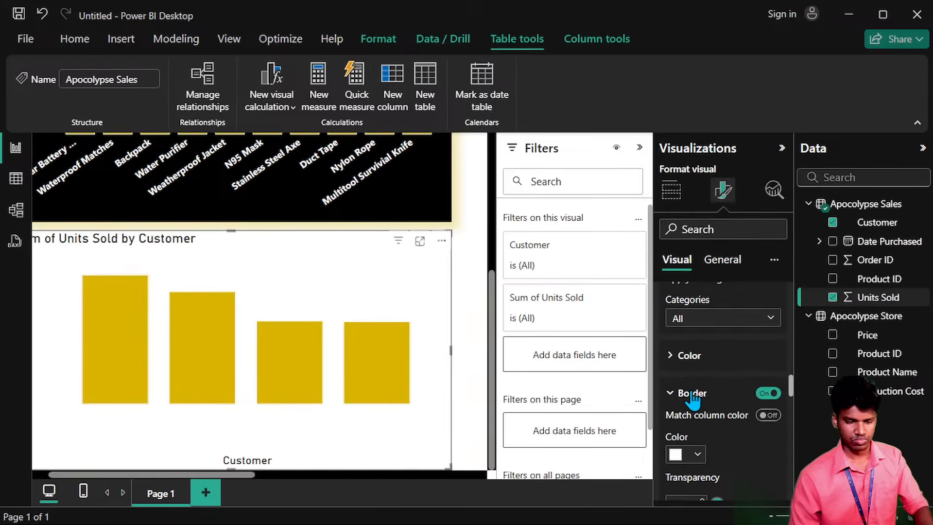
pyautogui.scroll(10, 690, 369)
# Replace the customer chart's title text with "Customer names".
pyautogui.click(728, 259)
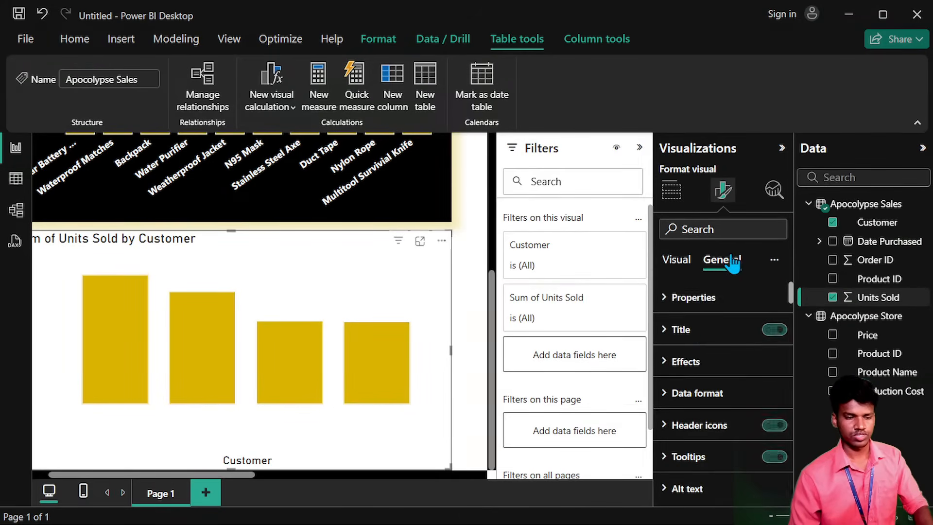
pyautogui.click(751, 330)
pyautogui.click(738, 405)
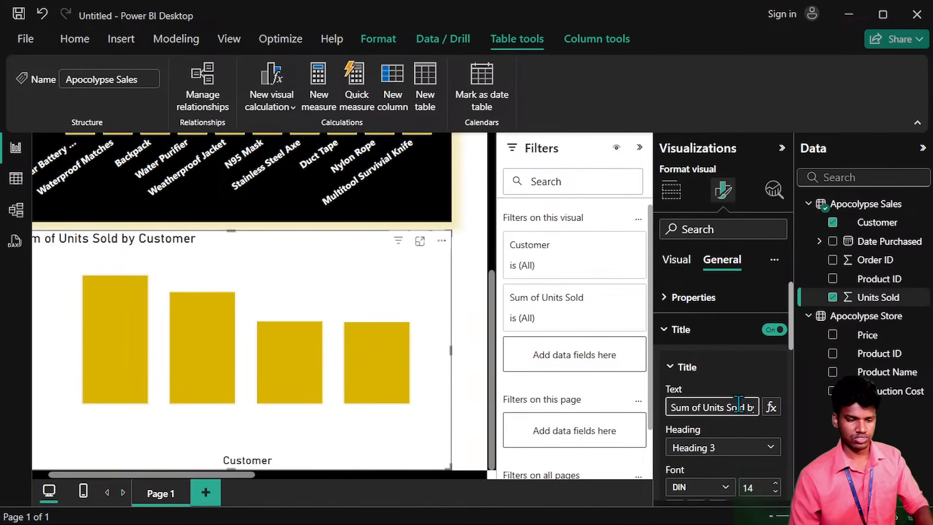
pyautogui.press('Right')
pyautogui.press('Right')
pyautogui.press('Right')
pyautogui.press('Right')
pyautogui.press('Right')
pyautogui.press('Right')
pyautogui.press('Right')
pyautogui.press('Right')
pyautogui.press('Right')
pyautogui.press('BackSpace')
pyautogui.press('BackSpace')
pyautogui.press('BackSpace')
pyautogui.press('BackSpace')
pyautogui.press('BackSpace')
pyautogui.press('BackSpace')
pyautogui.press('BackSpace')
pyautogui.press('BackSpace')
pyautogui.press('BackSpace')
pyautogui.press('BackSpace')
pyautogui.press('BackSpace')
pyautogui.press('BackSpace')
pyautogui.press('BackSpace')
pyautogui.press('BackSpace')
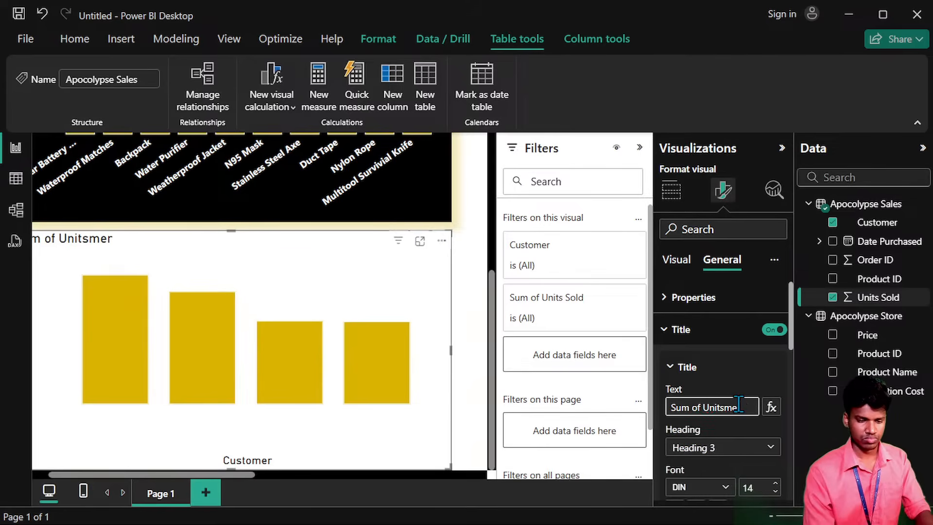
pyautogui.write('Custo')
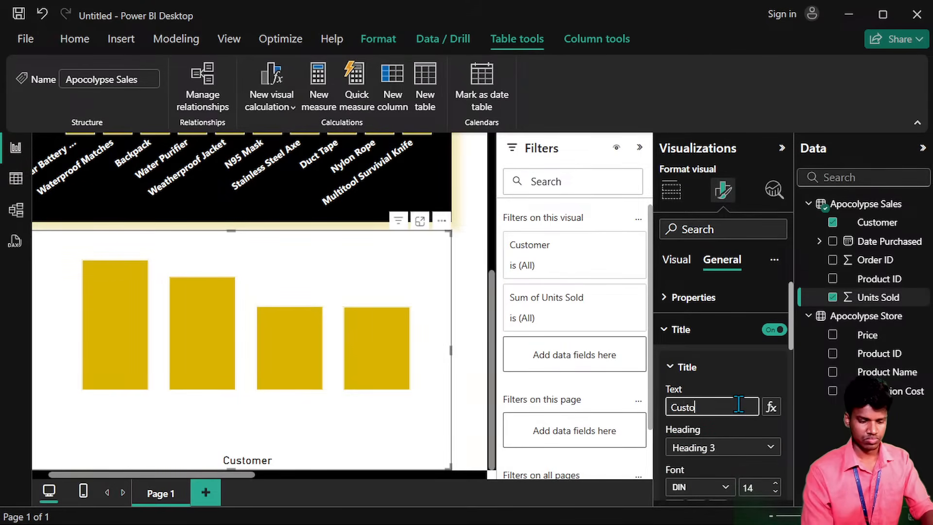
pyautogui.write('mer name')
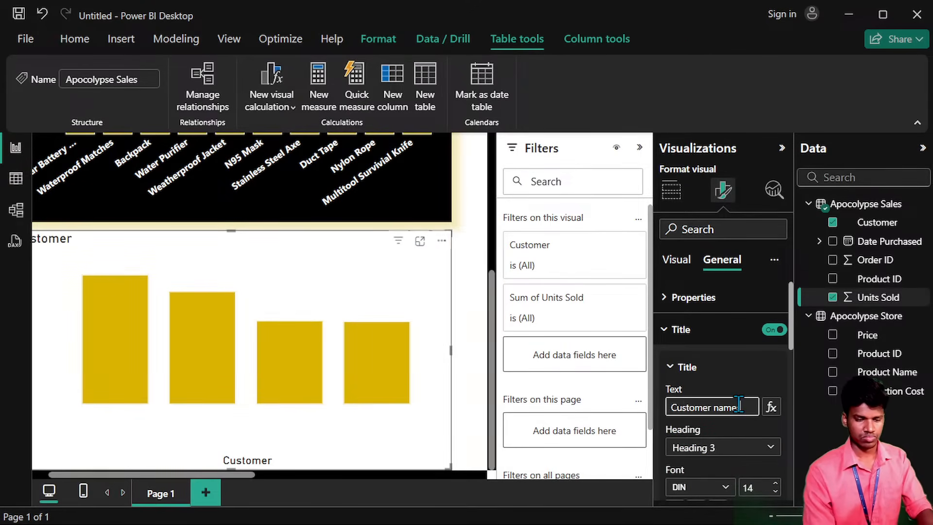
pyautogui.write('s')
# Format the customer chart's title as bold, size 15, white and horizontally centered.
pyautogui.scroll(-2, 738, 358)
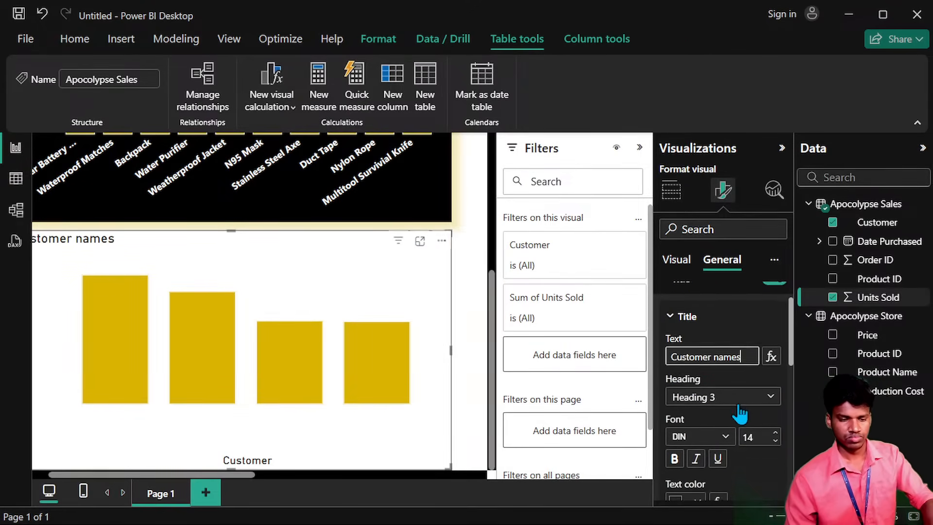
pyautogui.click(675, 446)
pyautogui.scroll(-3, 759, 426)
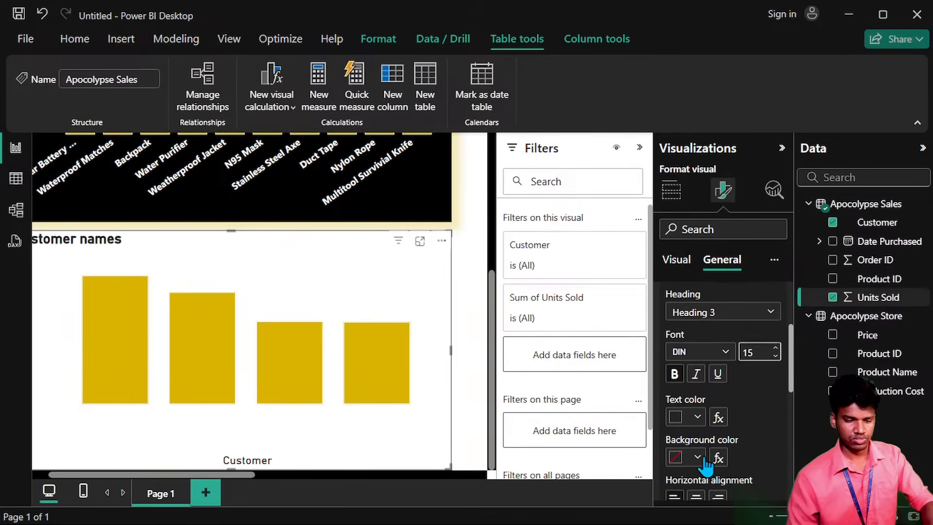
pyautogui.click(678, 417)
pyautogui.click(685, 360)
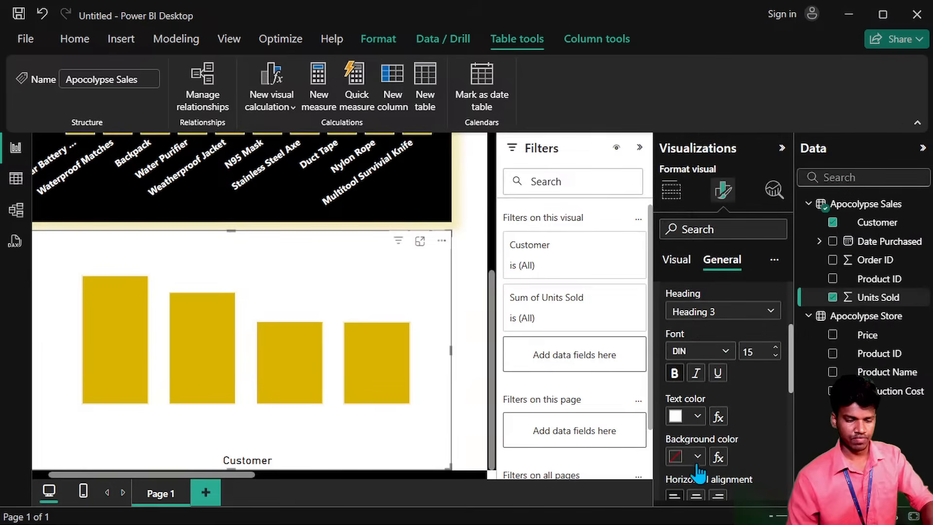
pyautogui.scroll(-5, 715, 429)
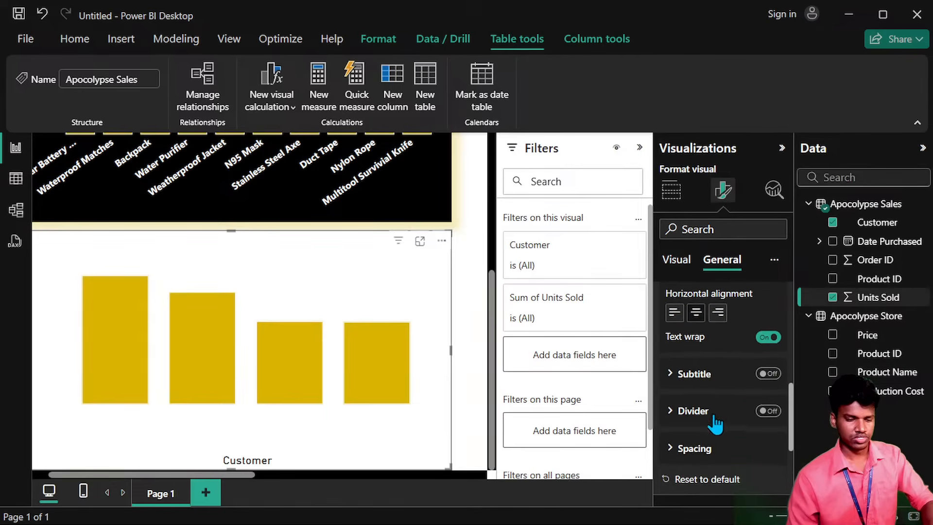
# Set the customer chart's background color to black and turn on its shadow.
pyautogui.scroll(-3, 715, 425)
pyautogui.click(713, 387)
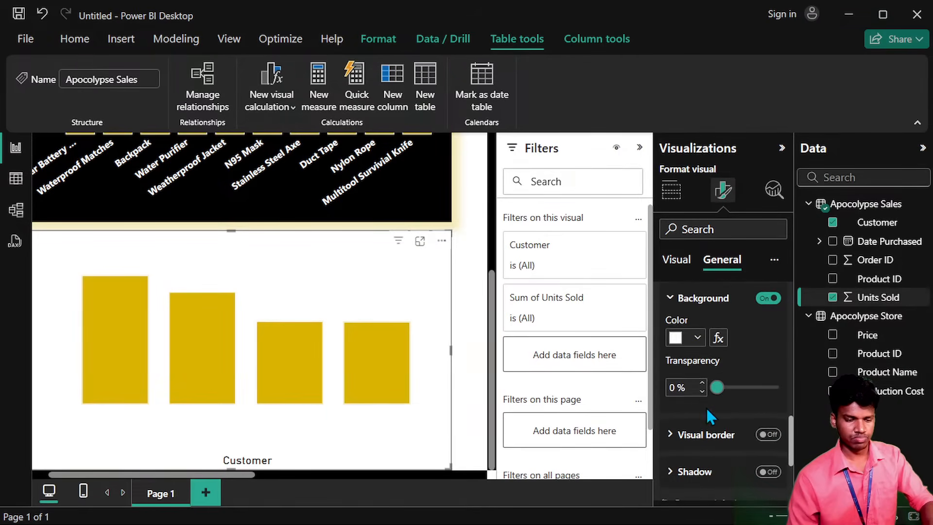
pyautogui.click(676, 338)
pyautogui.click(730, 271)
pyautogui.scroll(-2, 738, 375)
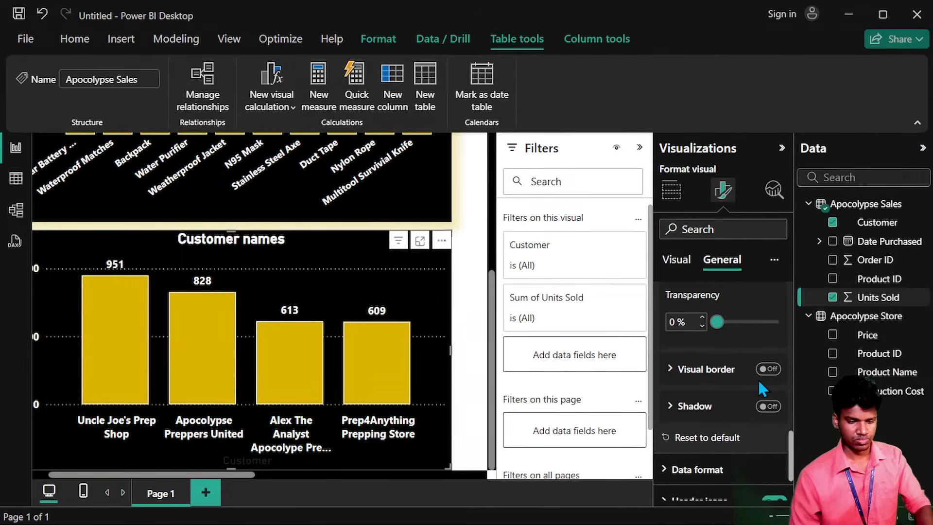
pyautogui.click(769, 408)
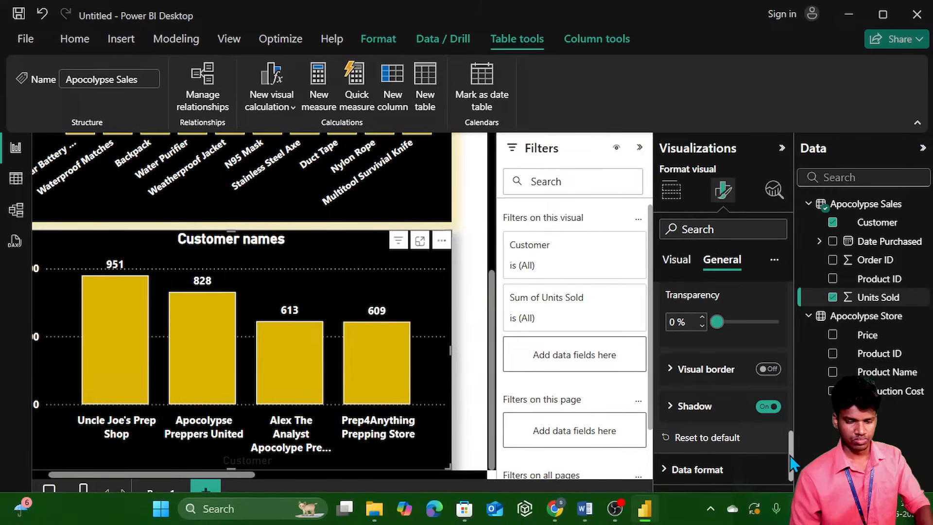
# Move the customer chart from below the product chart to the empty space beside it on Page 1.
pyautogui.scroll(-3, 449, 383)
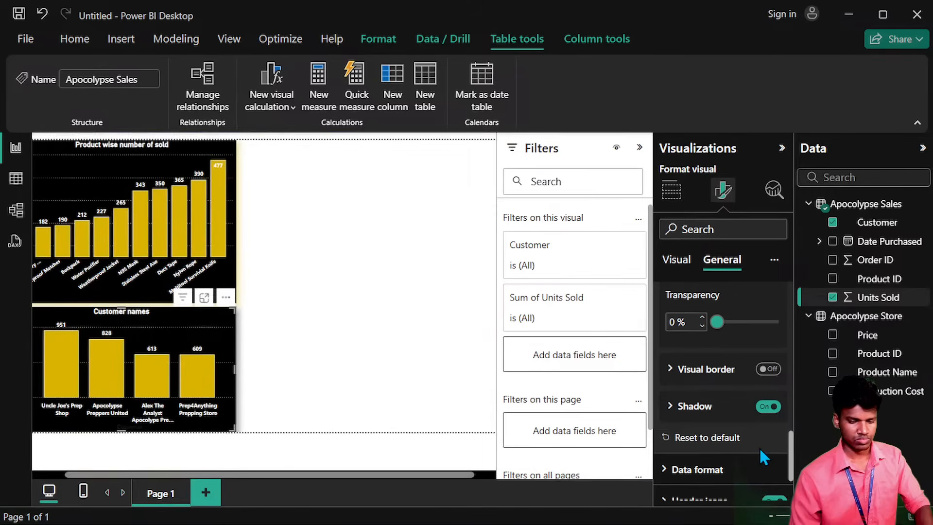
pyautogui.scroll(3, 477, 427)
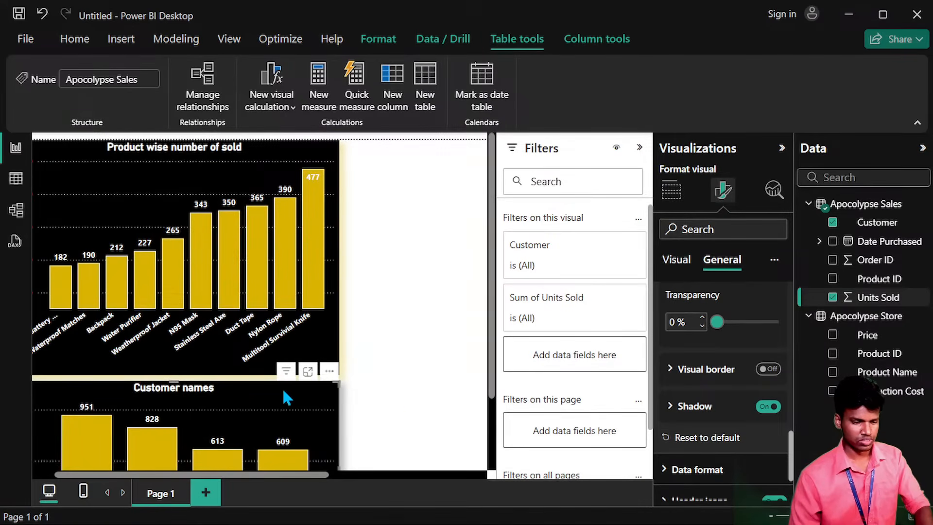
pyautogui.moveTo(287, 396); pyautogui.dragTo(564, 156)
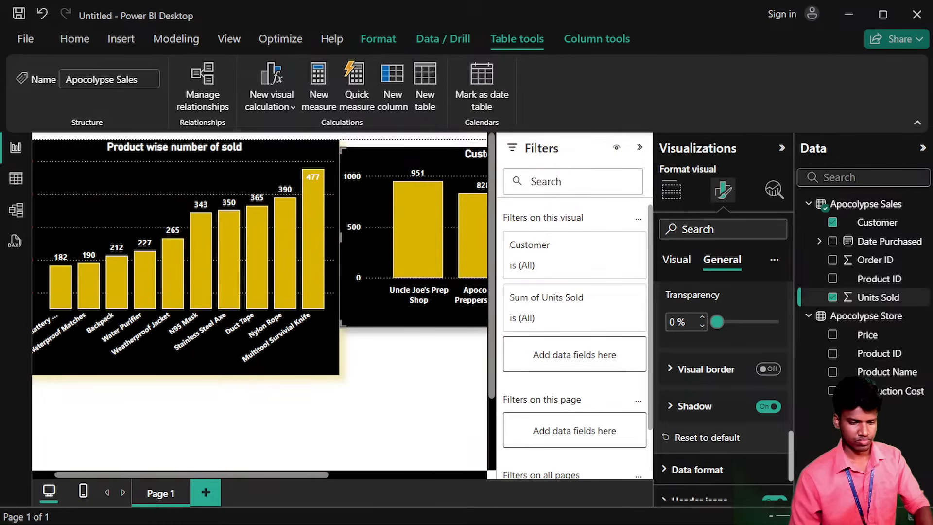
pyautogui.click(791, 516)
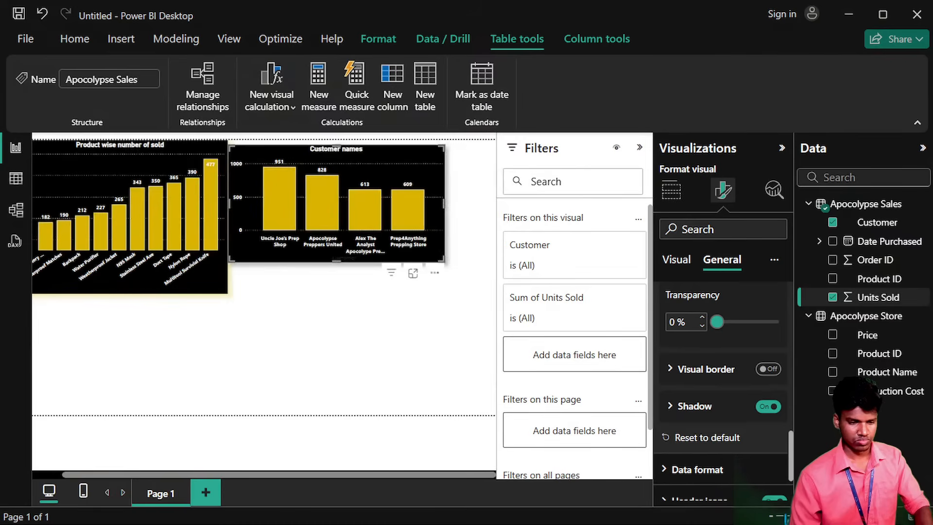
pyautogui.moveTo(345, 231); pyautogui.dragTo(390, 231)
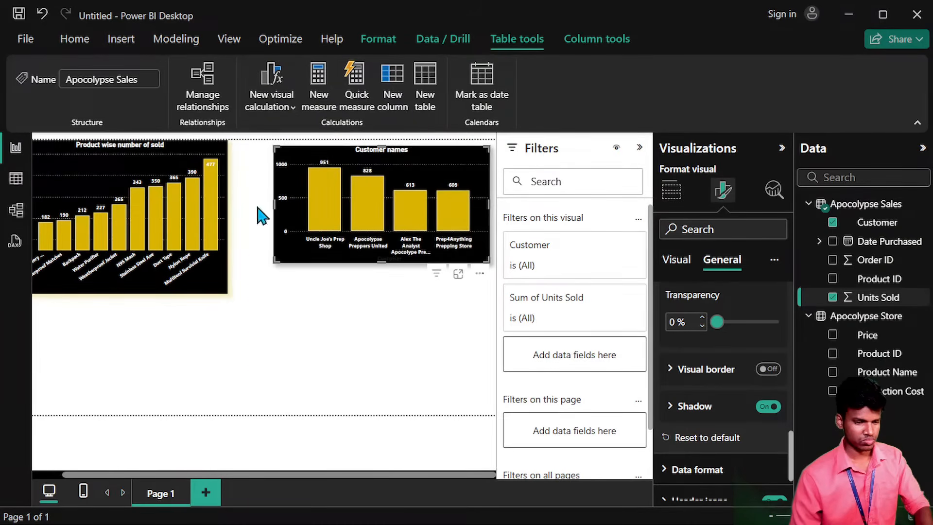
pyautogui.click(205, 492)
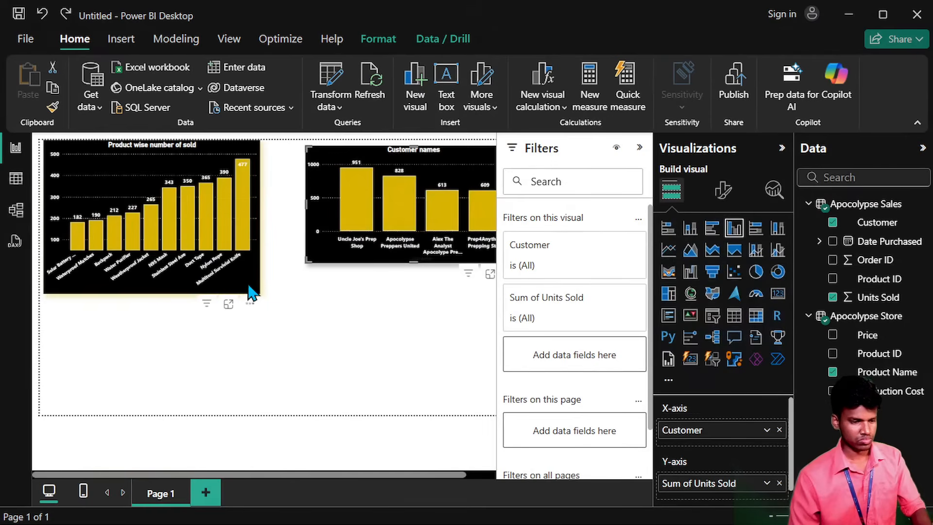
# Enlarge the product chart, and resize the customer chart to sit flush beside it with matching height and aligned edges.
pyautogui.click(251, 293)
pyautogui.moveTo(258, 291); pyautogui.dragTo(291, 350)
pyautogui.click(451, 228)
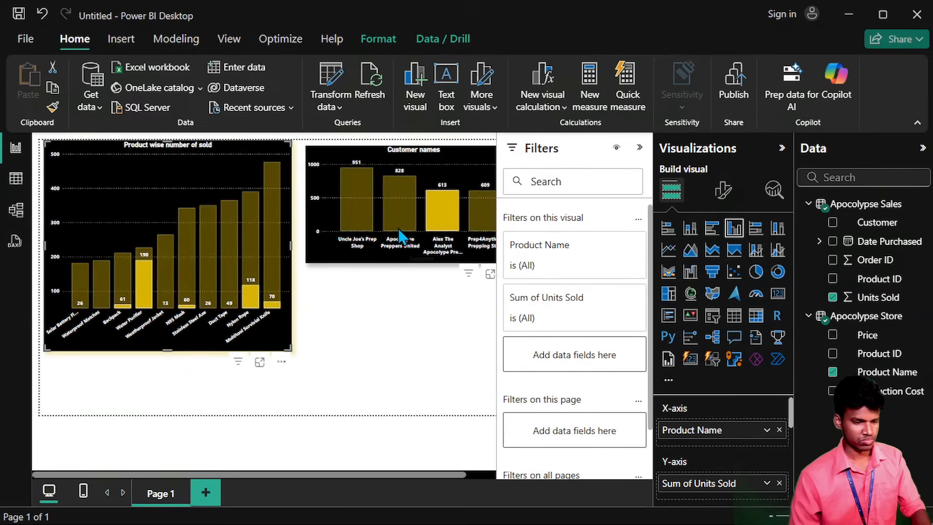
pyautogui.click(446, 213)
pyautogui.moveTo(316, 253); pyautogui.dragTo(293, 351)
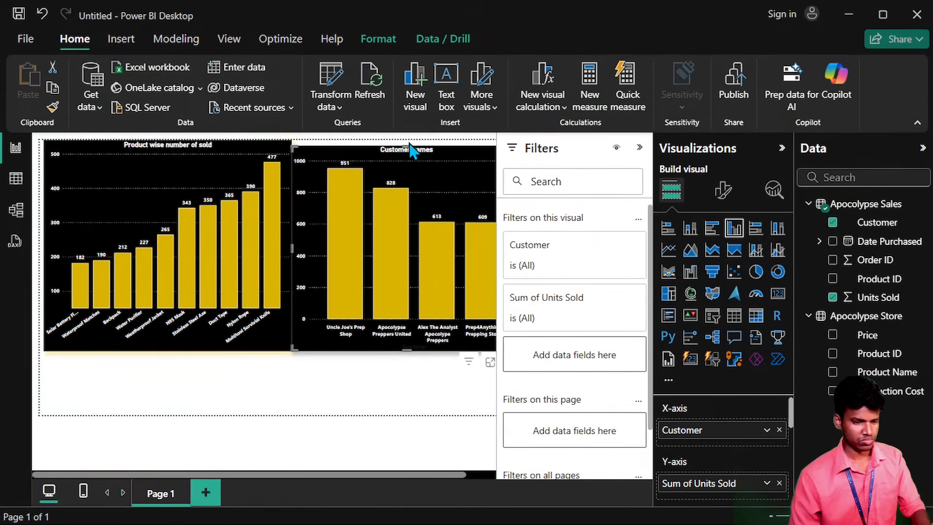
pyautogui.moveTo(404, 144); pyautogui.dragTo(406, 139)
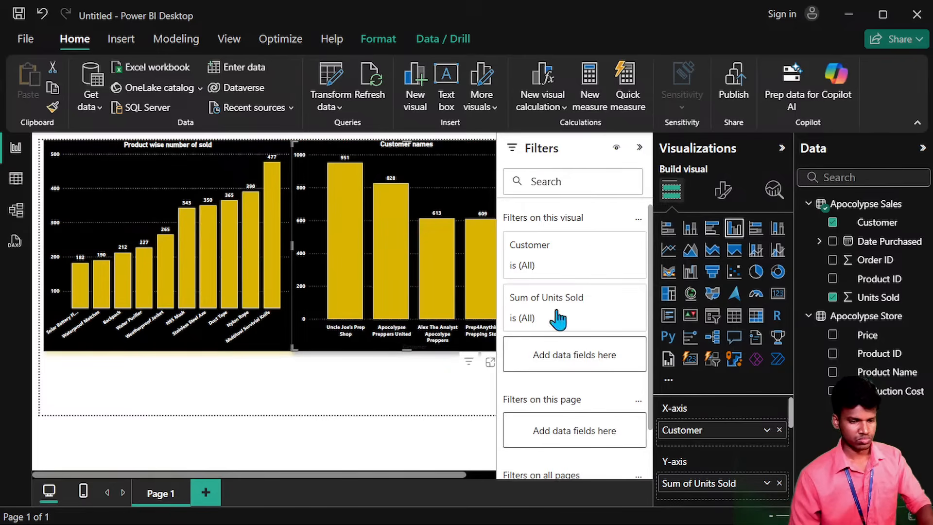
# Collapse the Filters pane, convert the customer chart to a clustered bar chart, and deselect it.
pyautogui.click(641, 148)
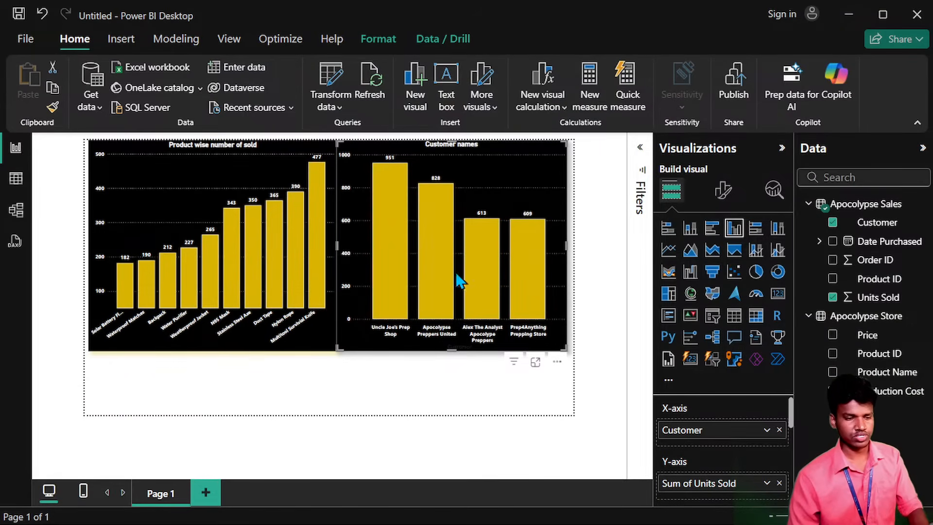
pyautogui.click(713, 227)
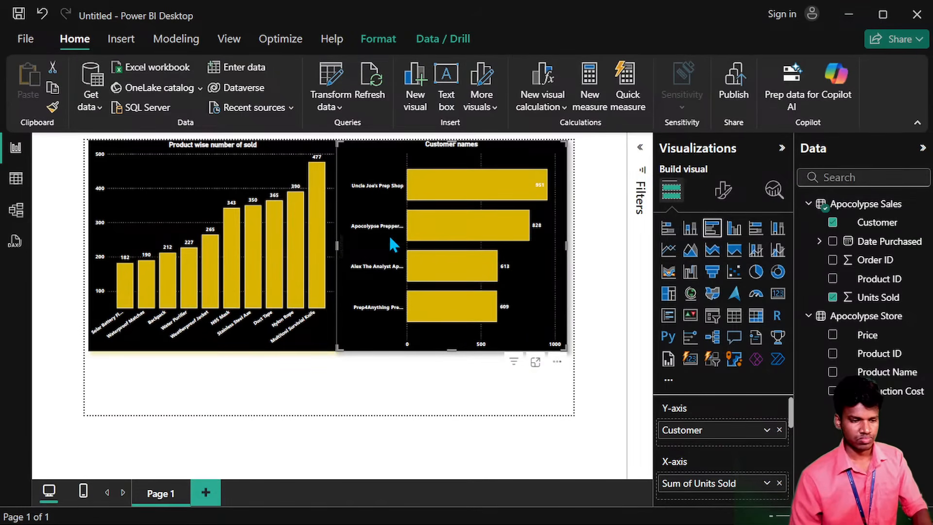
pyautogui.moveTo(413, 276)
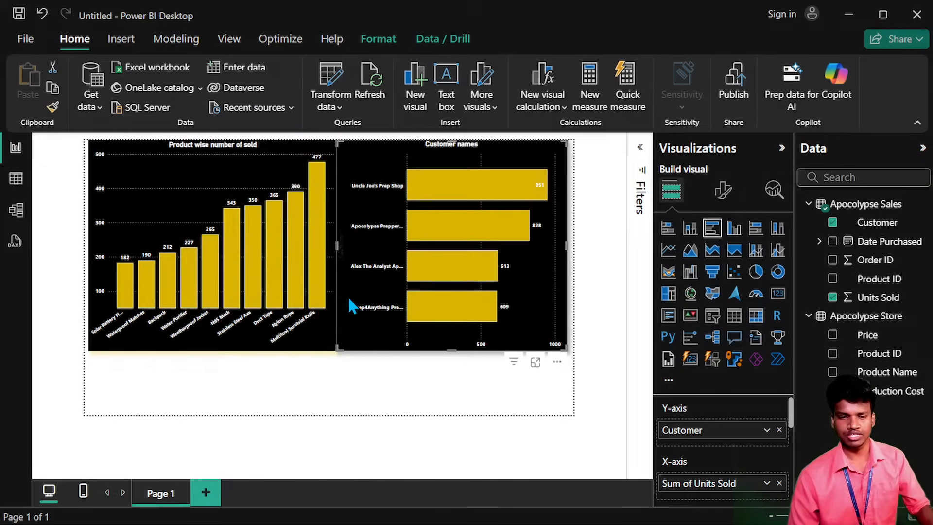
pyautogui.click(464, 393)
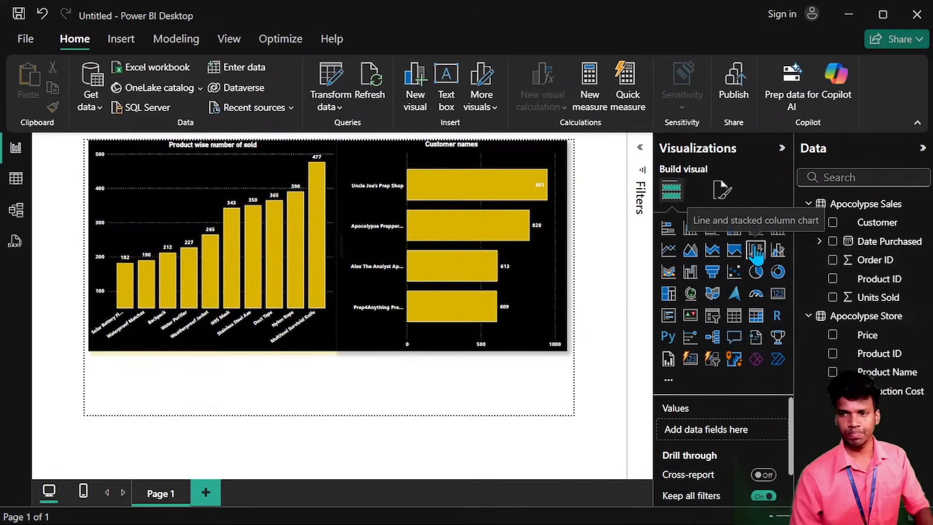
# Bring up the open application windows to switch away from Power BI Desktop.
pyautogui.moveTo(499, 322)
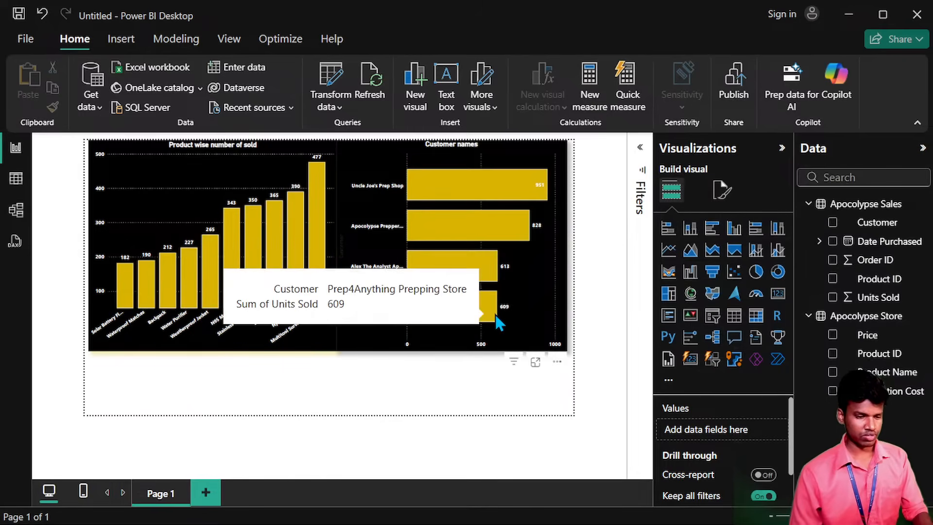
pyautogui.hotkey('alt', 'Tab')
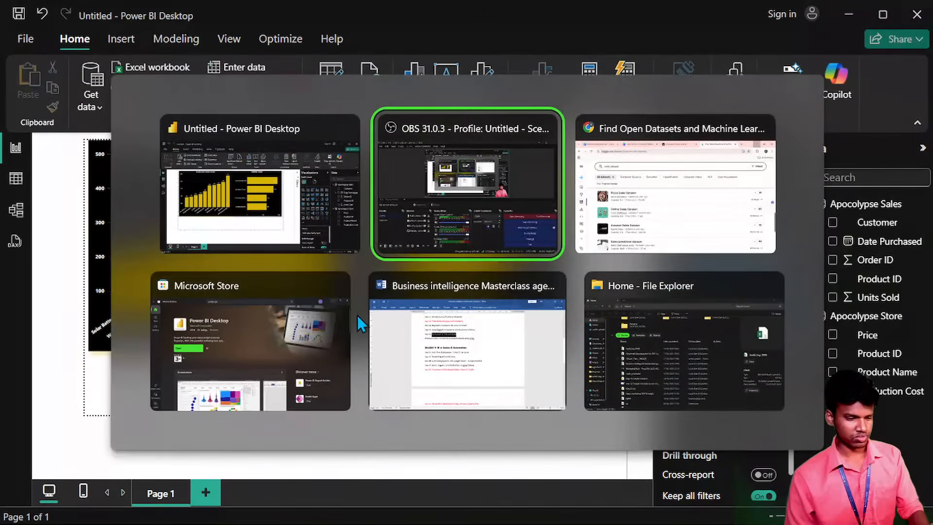